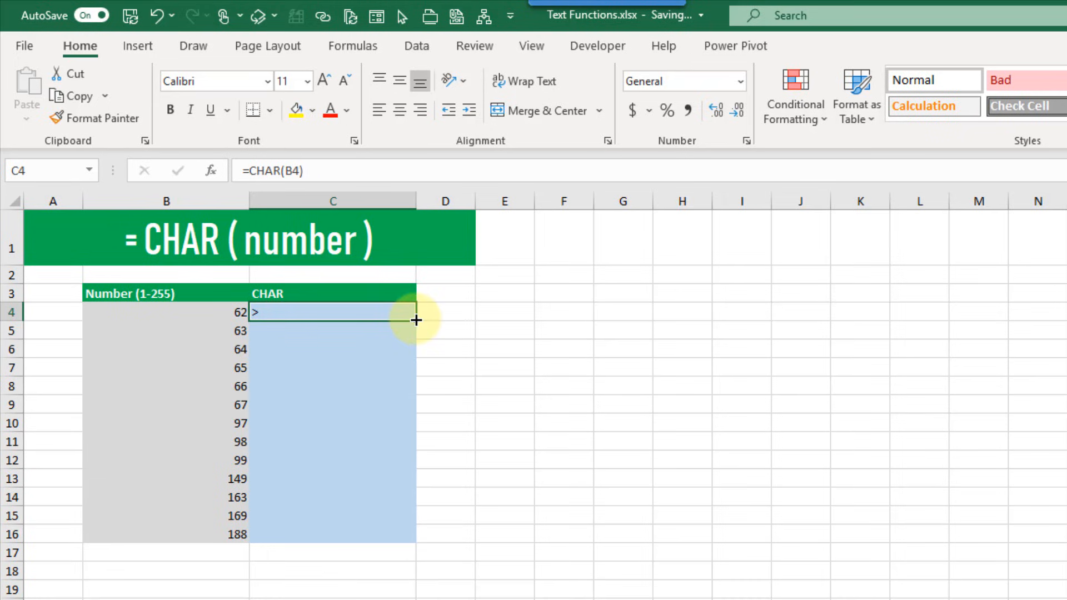
Fill =CHAR(B4) down through C16 and select a group of the character results
{"action": "double_click", "coordinate": [416, 320]}
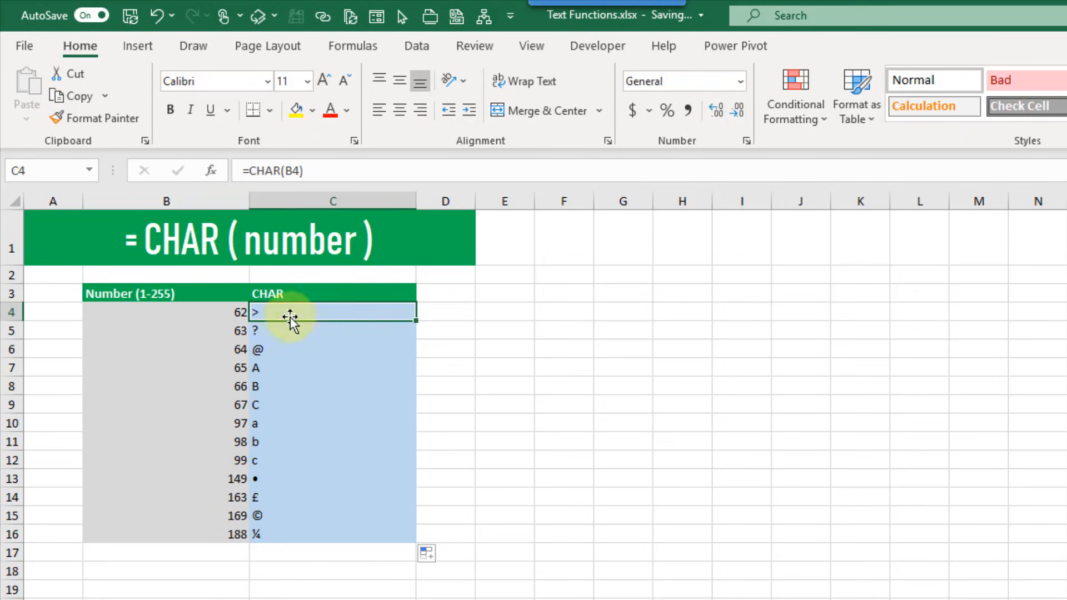
{"action": "left_click_drag", "start_coordinate": [288, 312], "coordinate": [277, 531]}
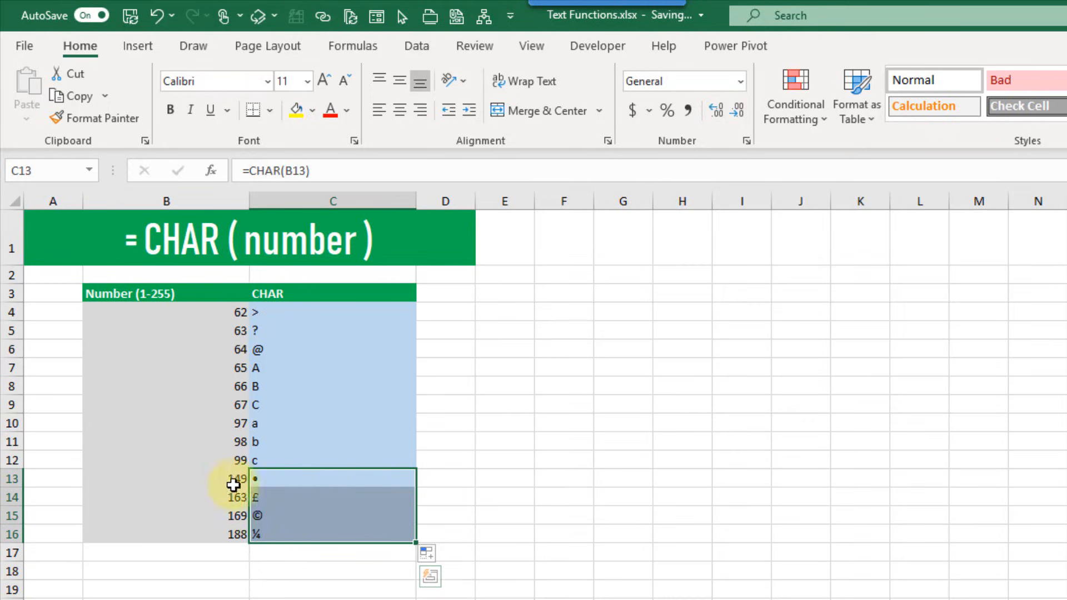
Replace B13 with 10 and B14 with 34, checking their CHAR results in column C
{"action": "left_click", "coordinate": [217, 479]}
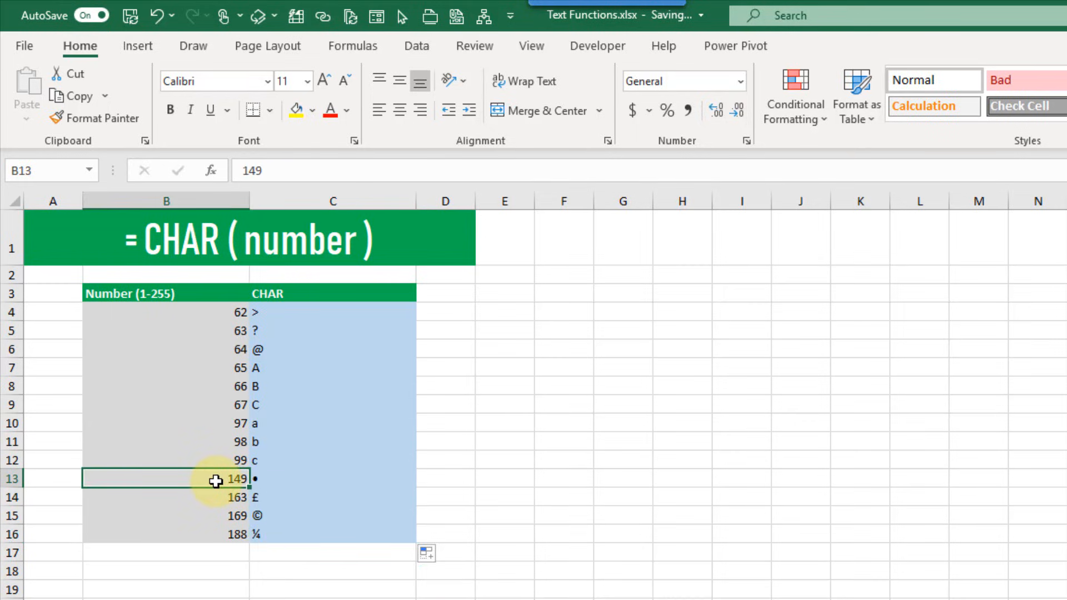
{"action": "type", "text": "10"}
{"action": "key", "text": "Return"}
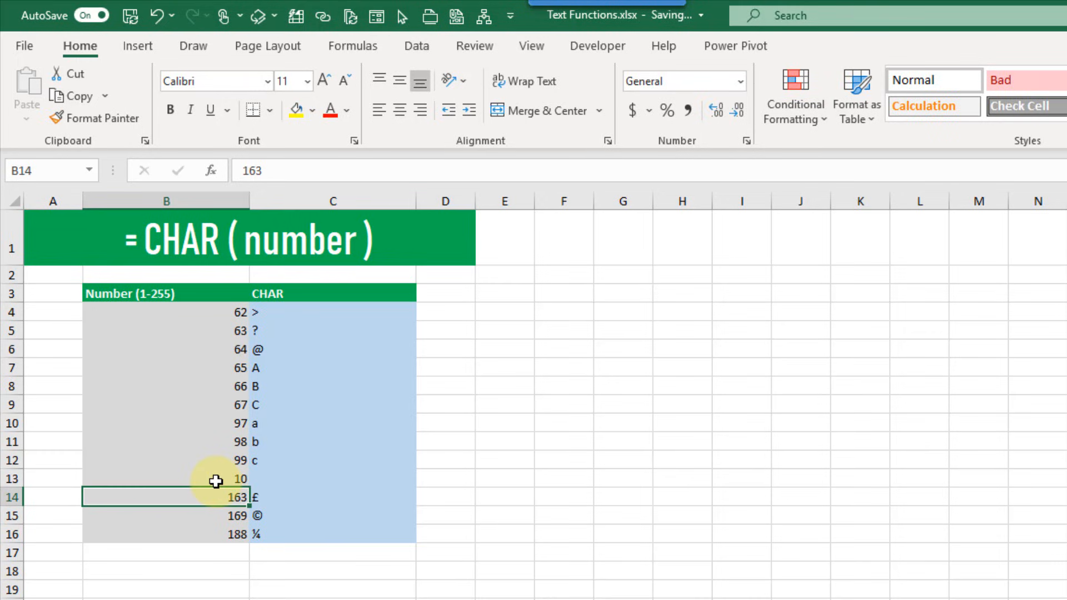
{"action": "left_click", "coordinate": [278, 479]}
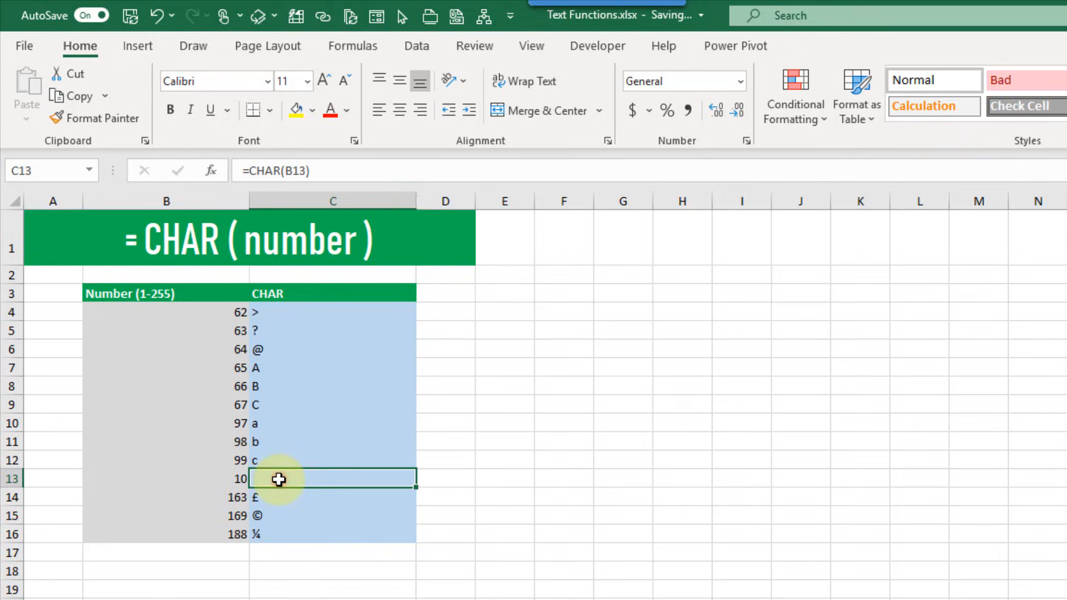
{"action": "left_click", "coordinate": [197, 502]}
{"action": "double_click", "coordinate": [198, 502]}
{"action": "key", "text": "BackSpace"}
{"action": "key", "text": "BackSpace"}
{"action": "key", "text": "BackSpace"}
{"action": "type", "text": "34"}
{"action": "key", "text": "Return"}
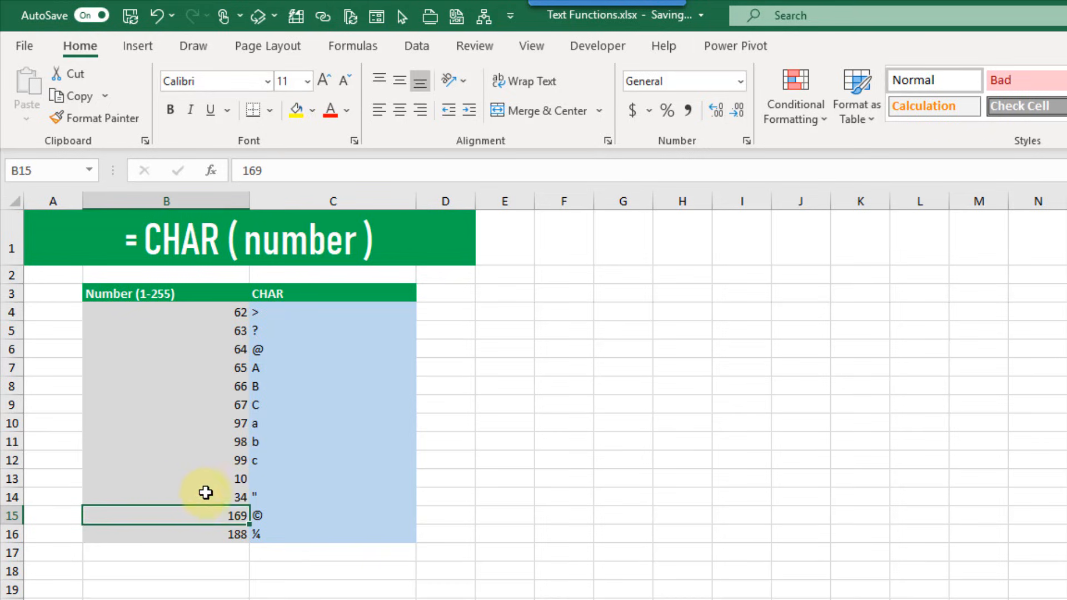
{"action": "left_click", "coordinate": [270, 494]}
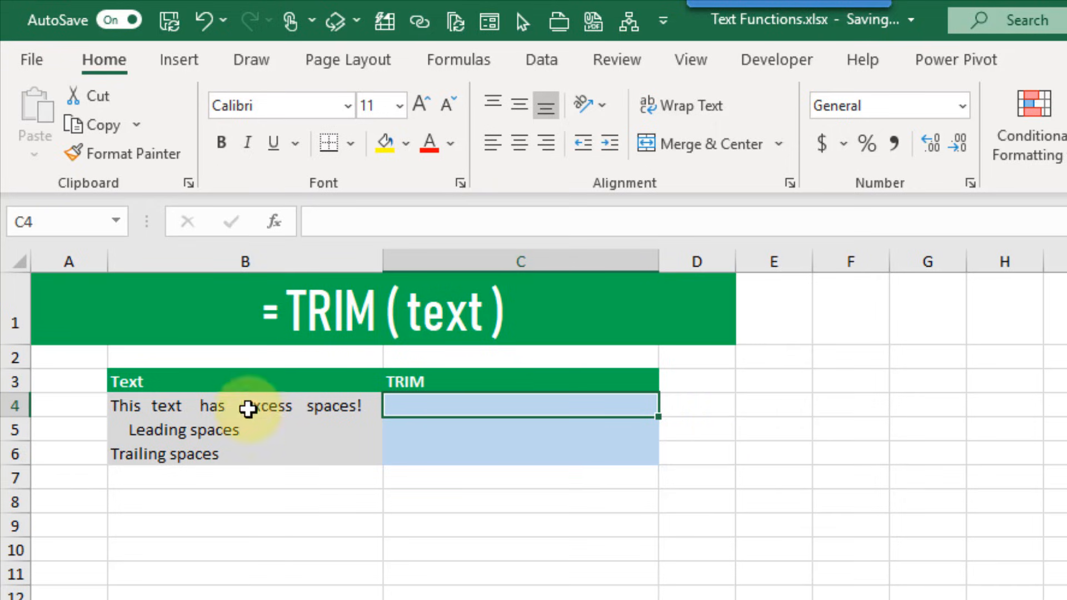
Enter =TRIM(B4) in C4 to strip the excess spaces from the first sample
{"action": "left_click", "coordinate": [248, 410]}
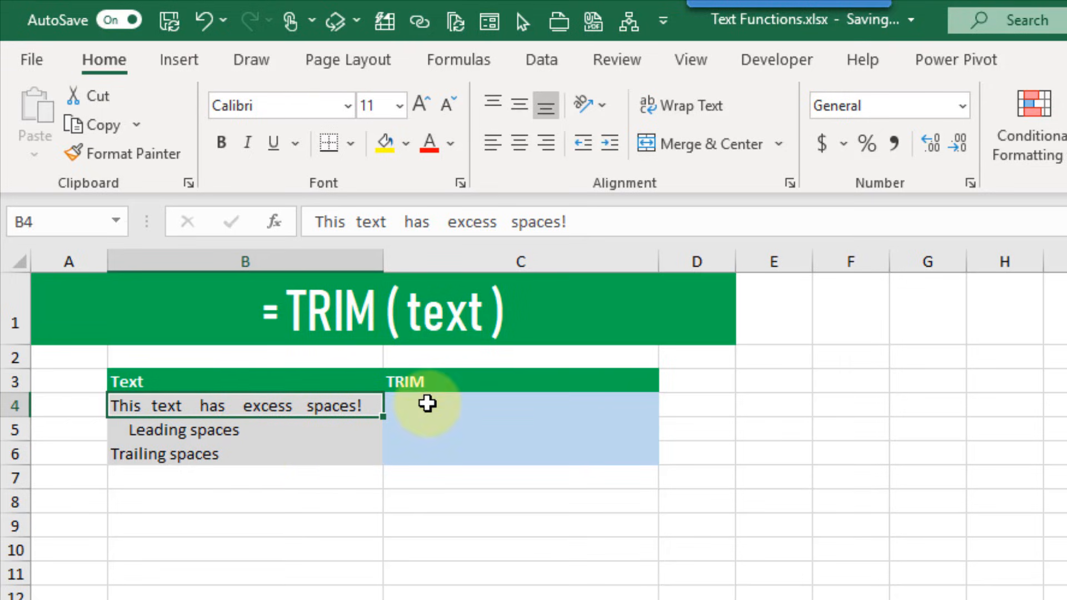
{"action": "left_click", "coordinate": [427, 404]}
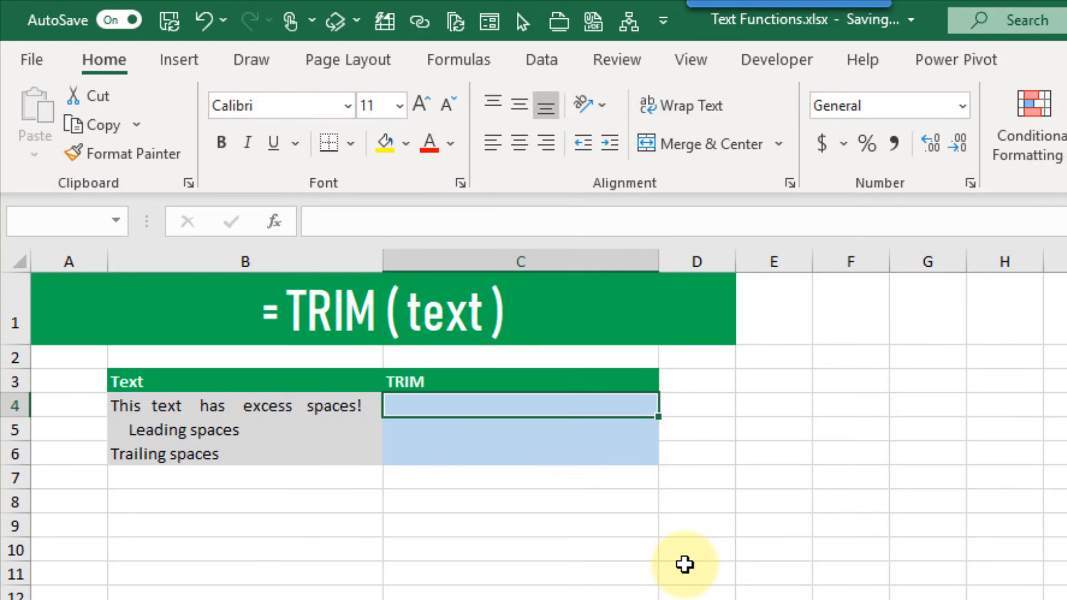
{"action": "type", "text": "="}
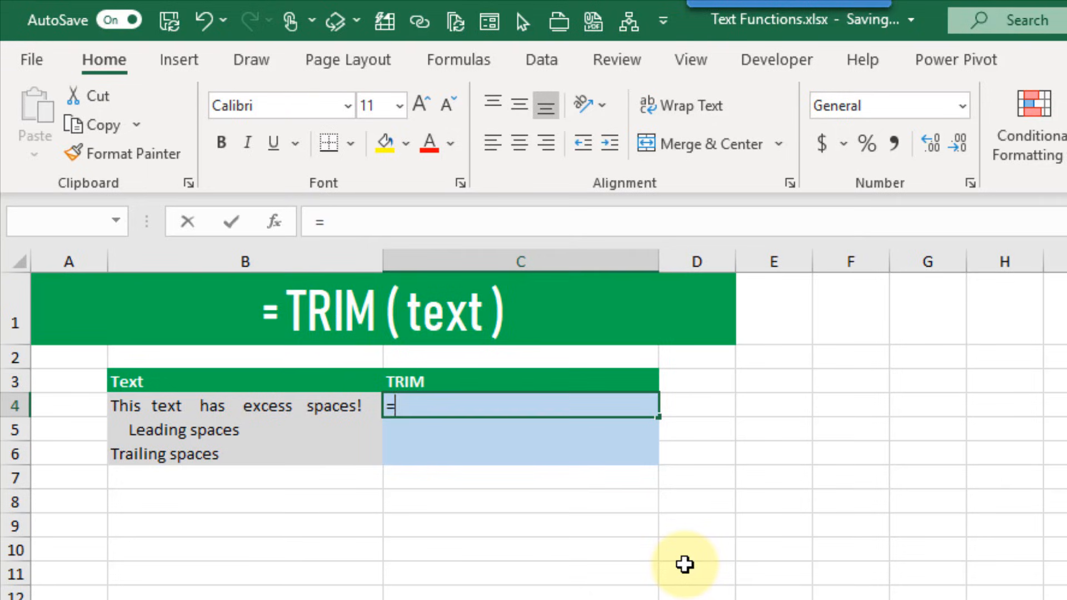
{"action": "type", "text": "trim"}
{"action": "key", "text": "Tab"}
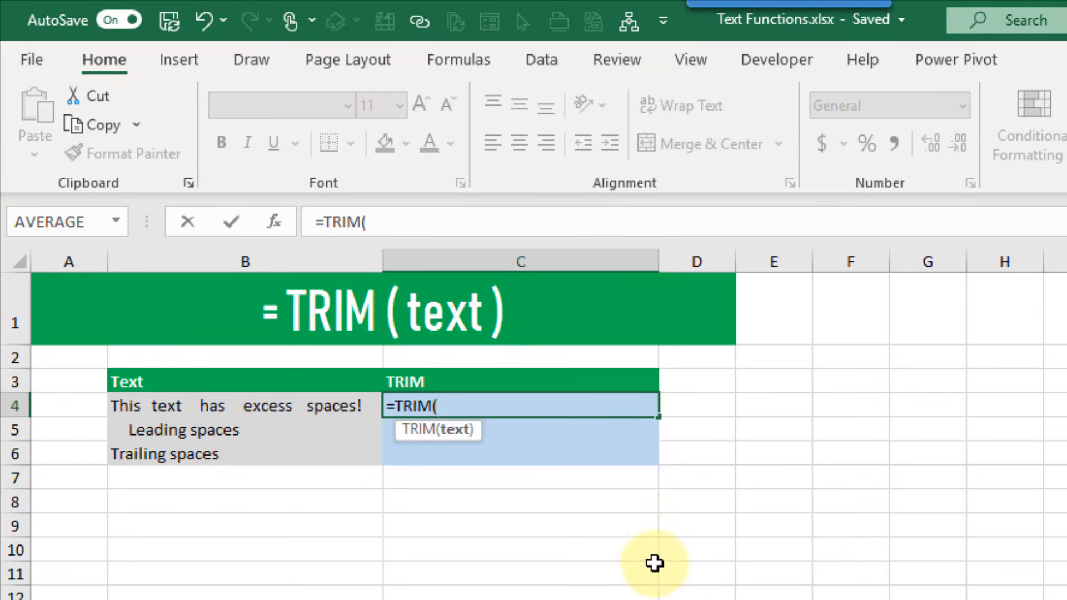
{"action": "left_click", "coordinate": [307, 401]}
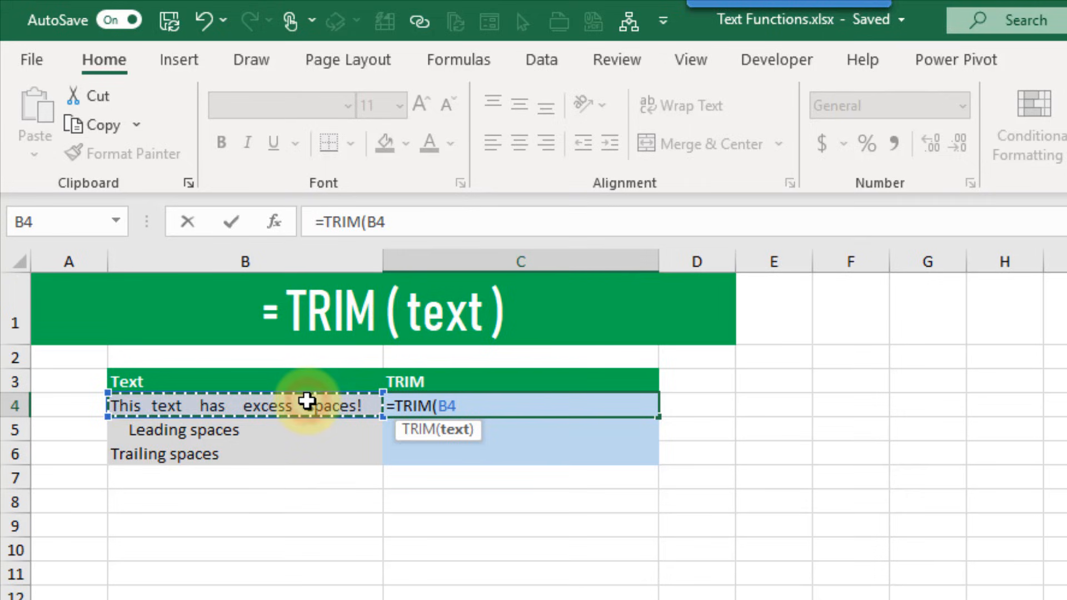
{"action": "type", "text": ")"}
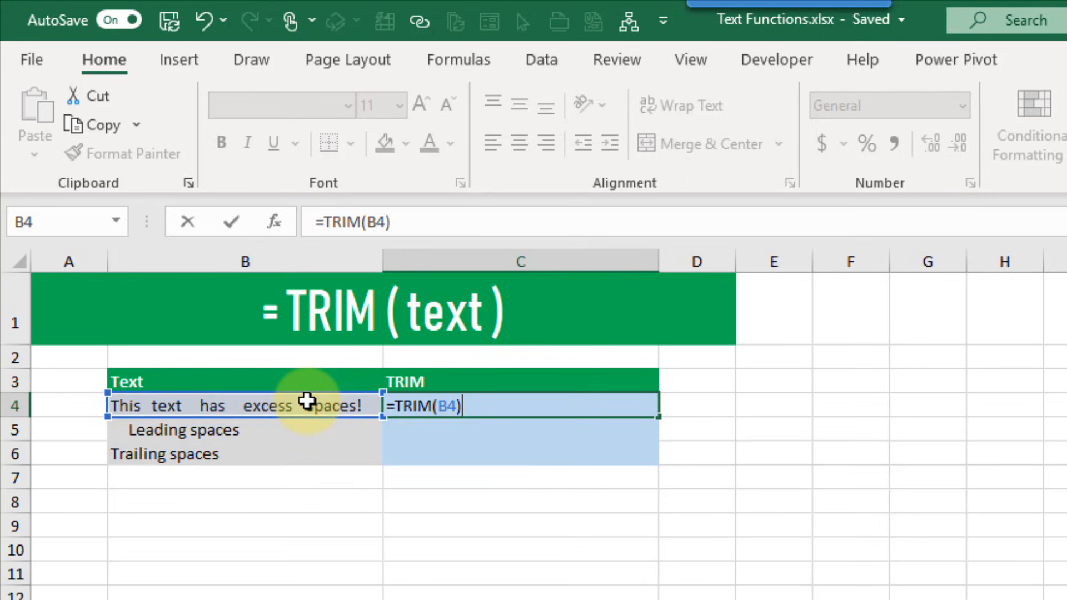
{"action": "key", "text": "Return"}
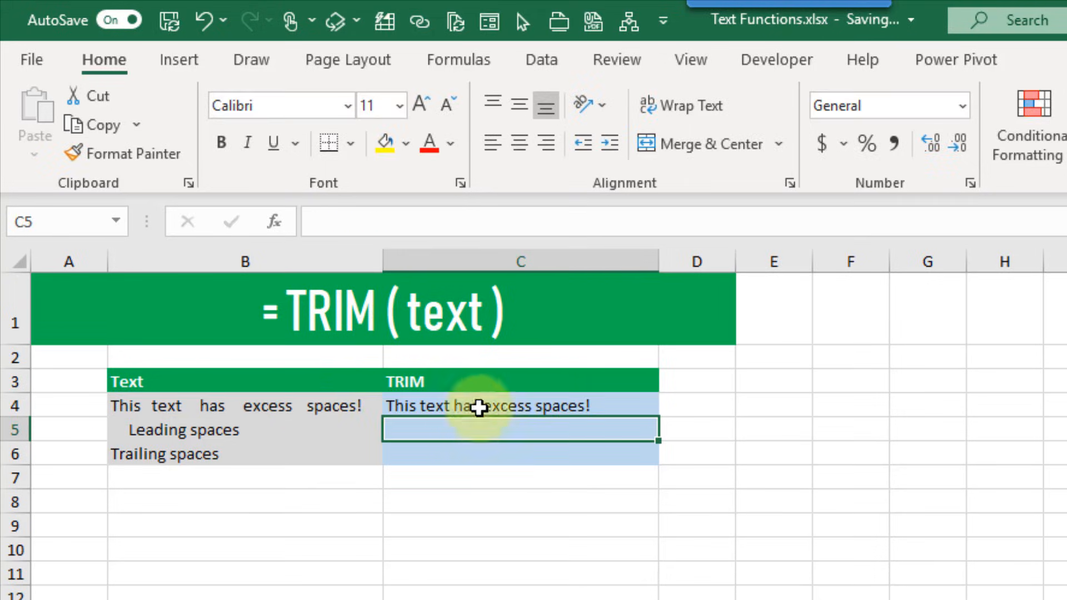
{"action": "left_click", "coordinate": [481, 406]}
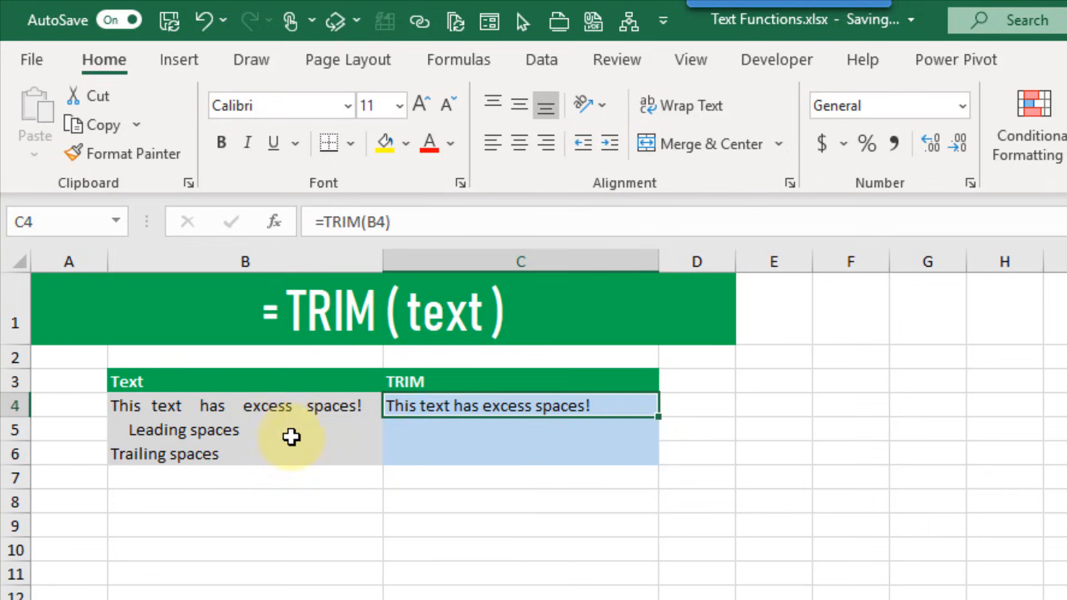
Inspect the leading- and trailing-space samples, then fill the TRIM formula down to C6
{"action": "left_click", "coordinate": [283, 432]}
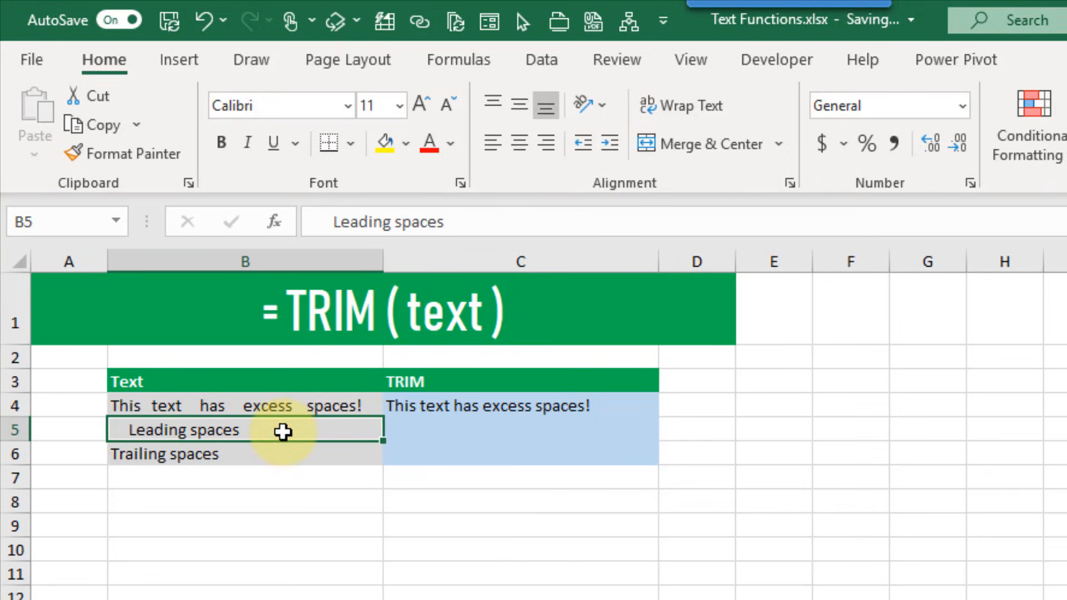
{"action": "left_click", "coordinate": [273, 455]}
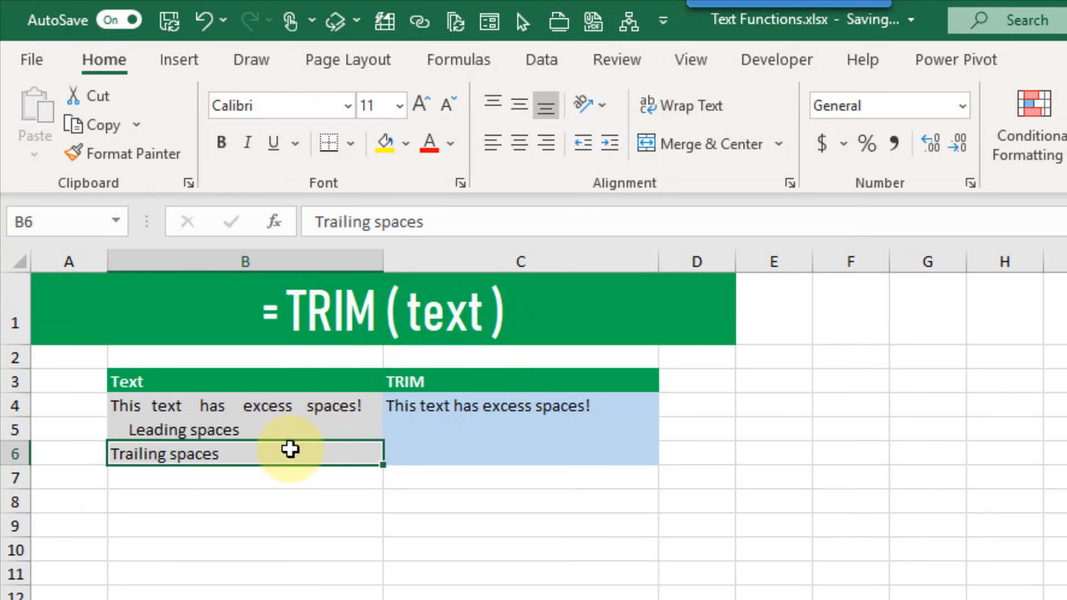
{"action": "double_click", "coordinate": [289, 448]}
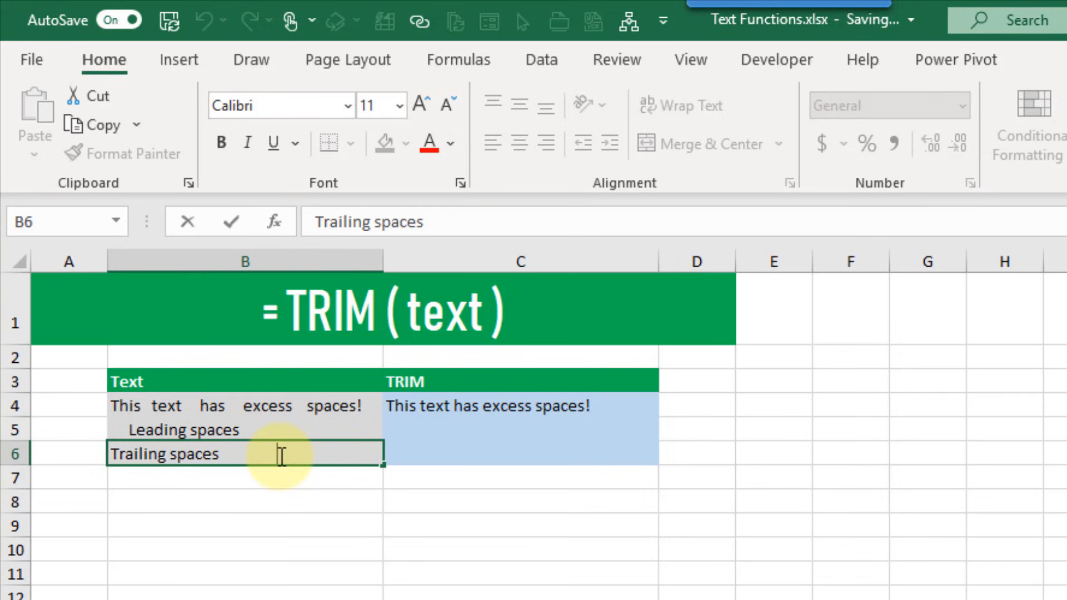
{"action": "key", "text": "Return"}
{"action": "left_click", "coordinate": [454, 405]}
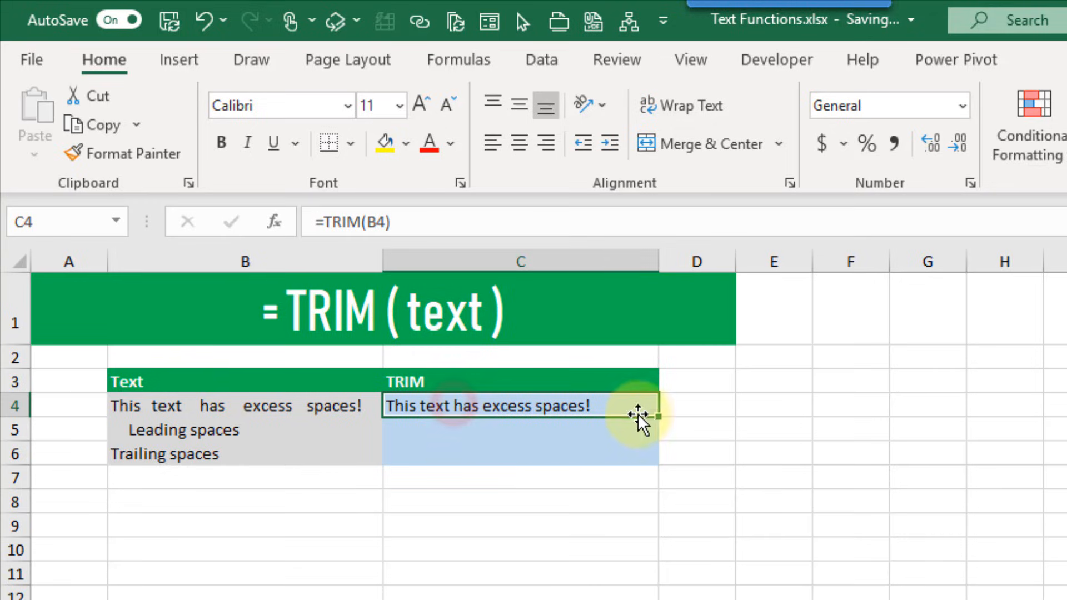
{"action": "double_click", "coordinate": [658, 417]}
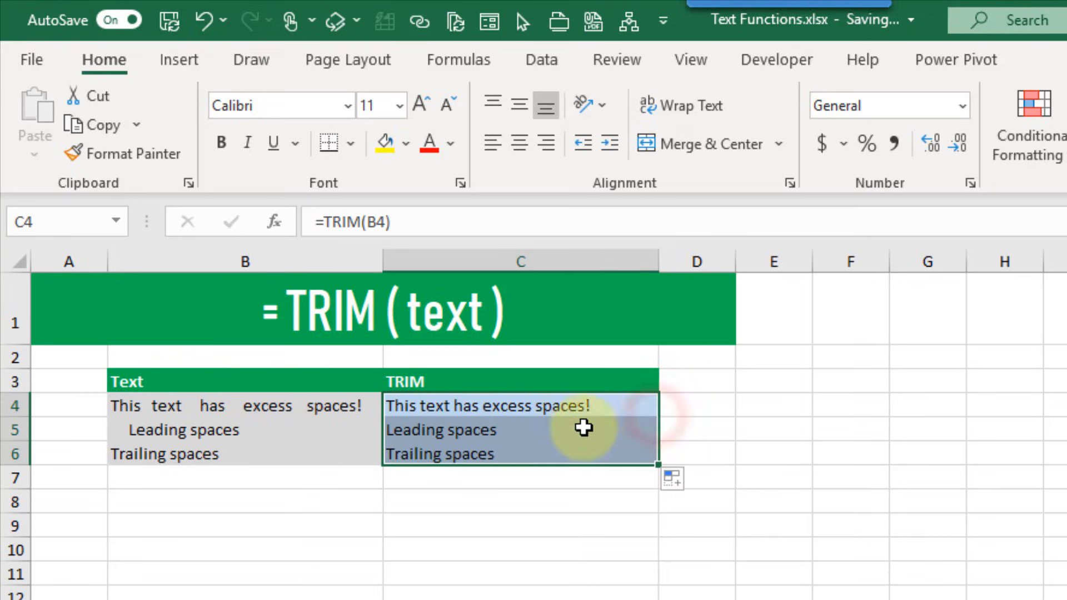
{"action": "left_click", "coordinate": [548, 431]}
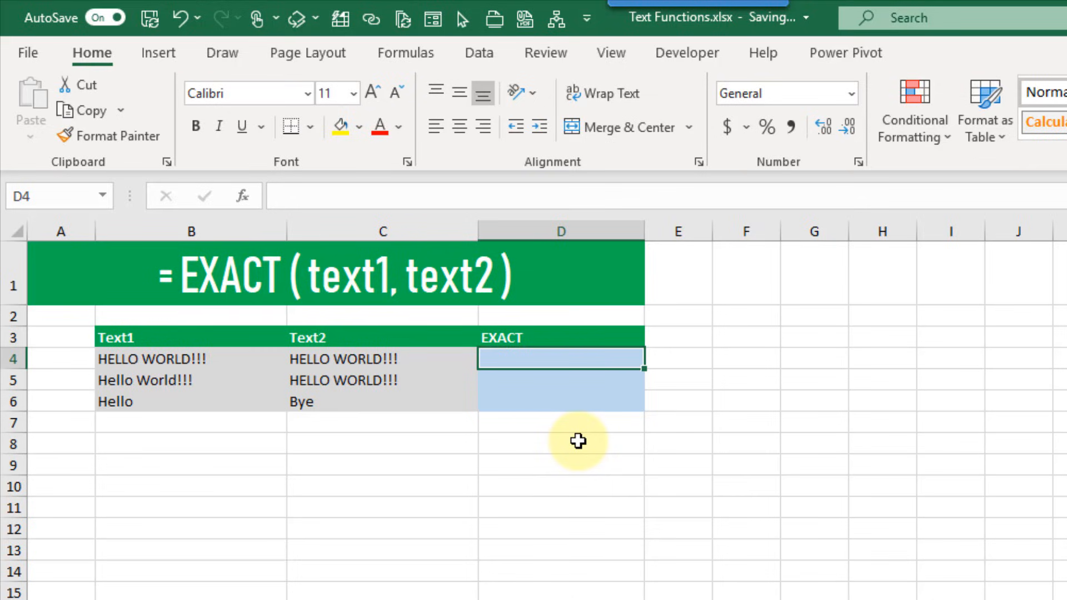
Enter =EXACT(B4,C4) in D4 to compare the two HELLO WORLD!!! texts
{"action": "type", "text": "=ex"}
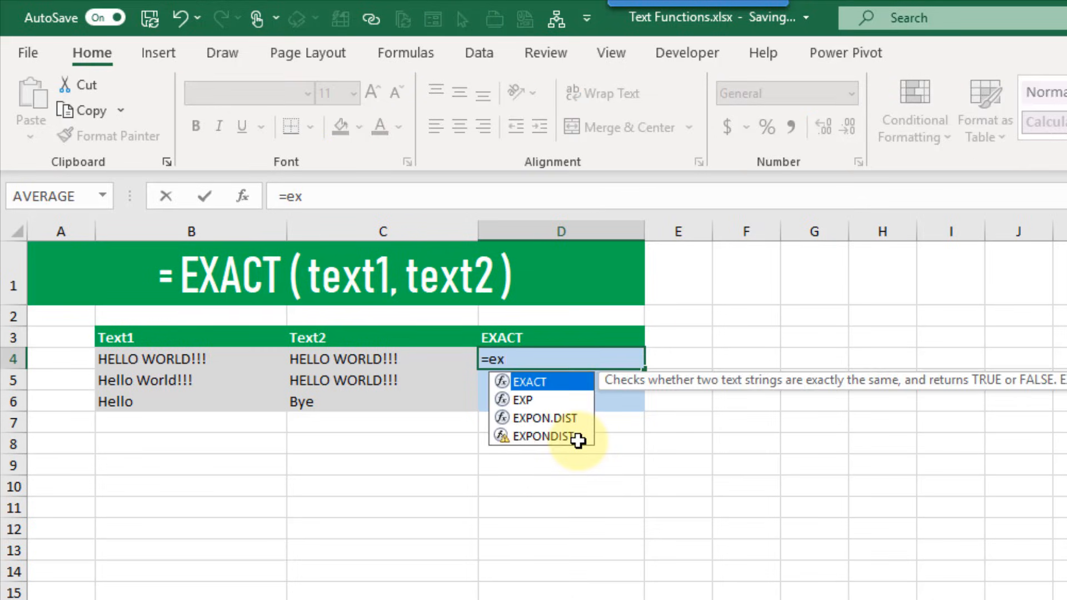
{"action": "key", "text": "Tab"}
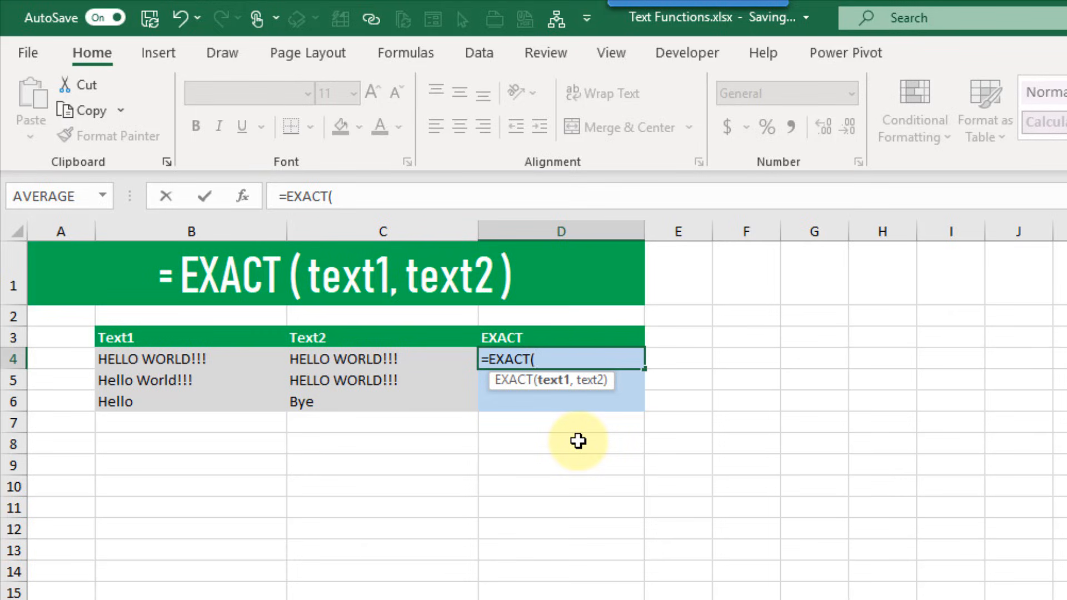
{"action": "left_click", "coordinate": [243, 362]}
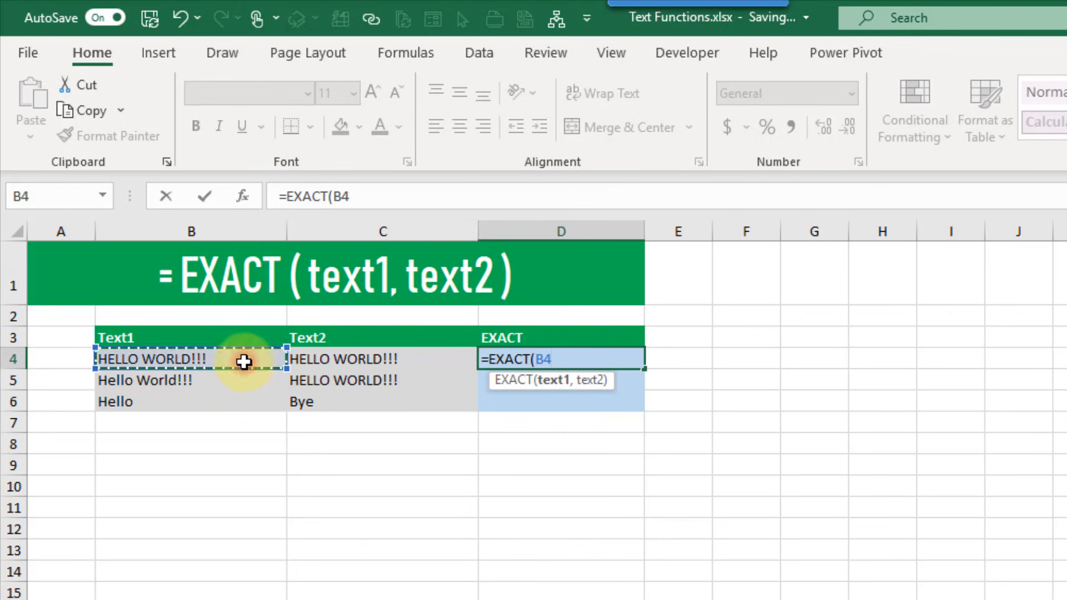
{"action": "type", "text": ","}
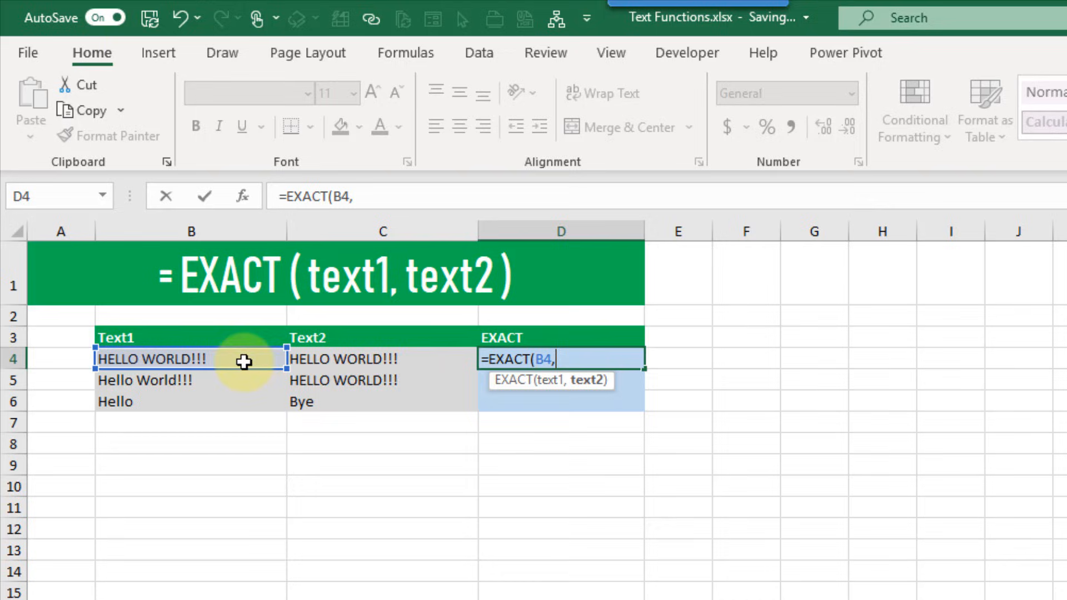
{"action": "left_click", "coordinate": [392, 360]}
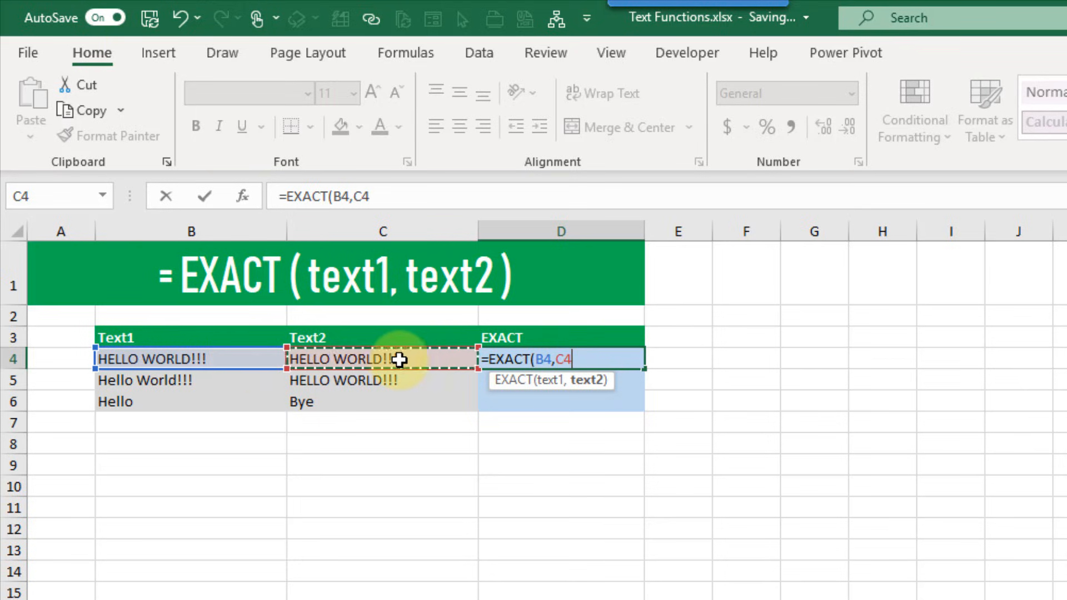
{"action": "type", "text": ")"}
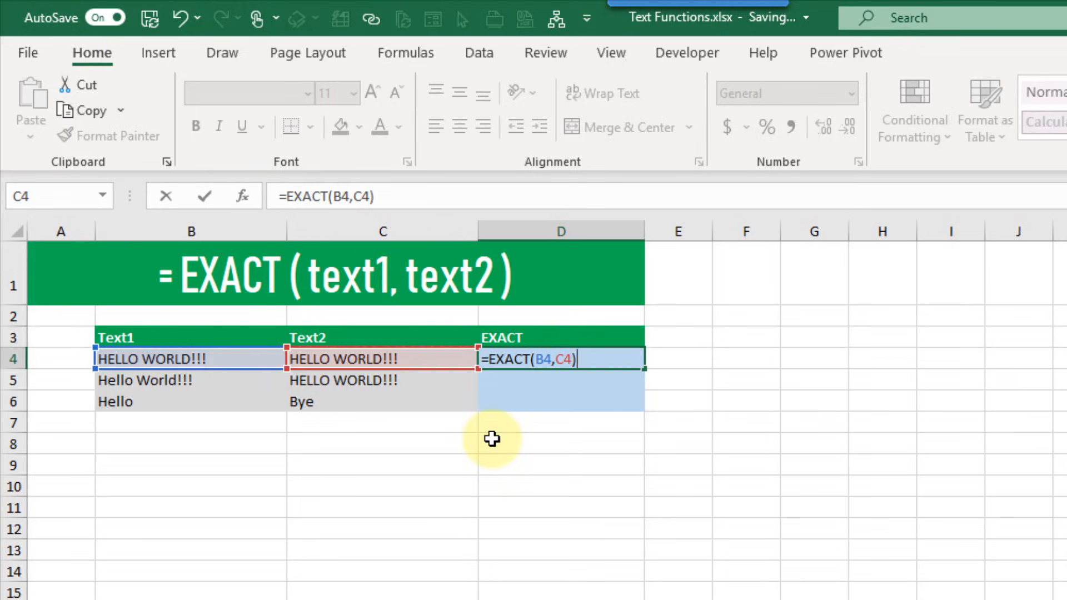
{"action": "key", "text": "Return"}
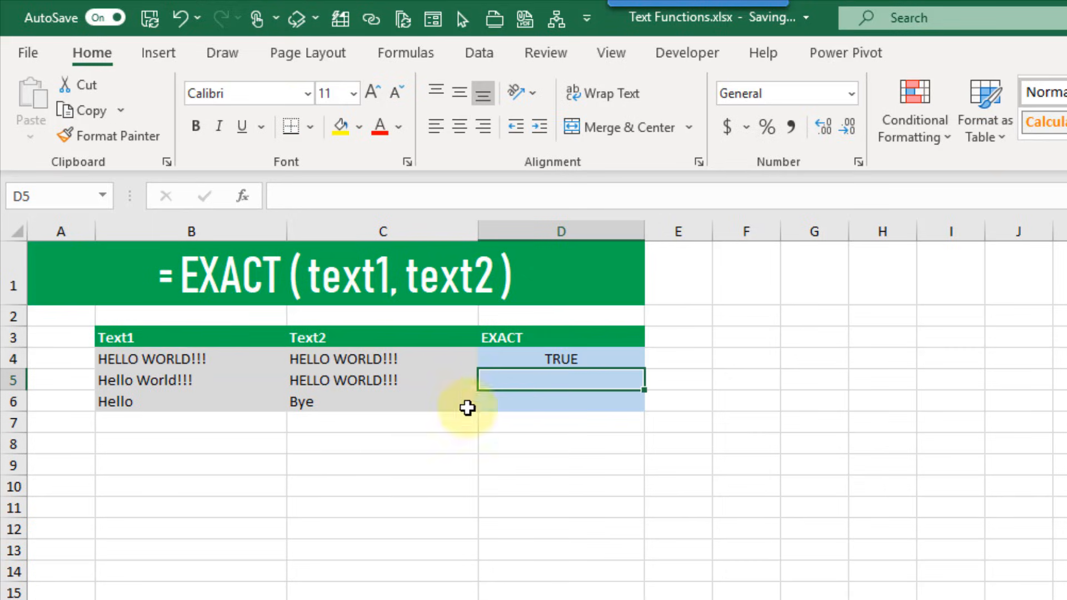
{"action": "left_click", "coordinate": [502, 360]}
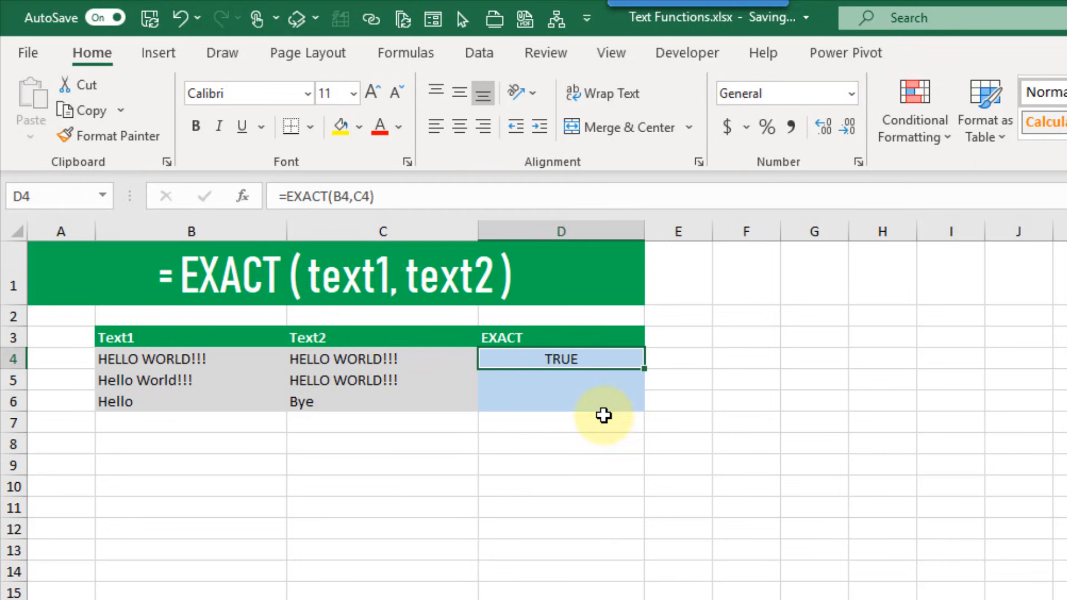
{"action": "left_click", "coordinate": [260, 359]}
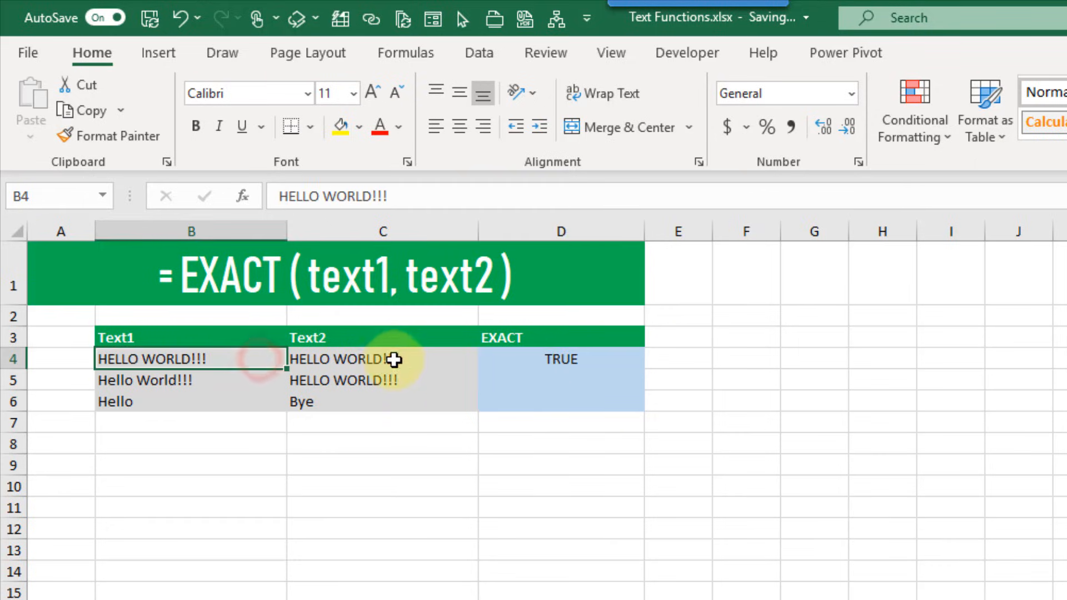
{"action": "left_click", "coordinate": [394, 360]}
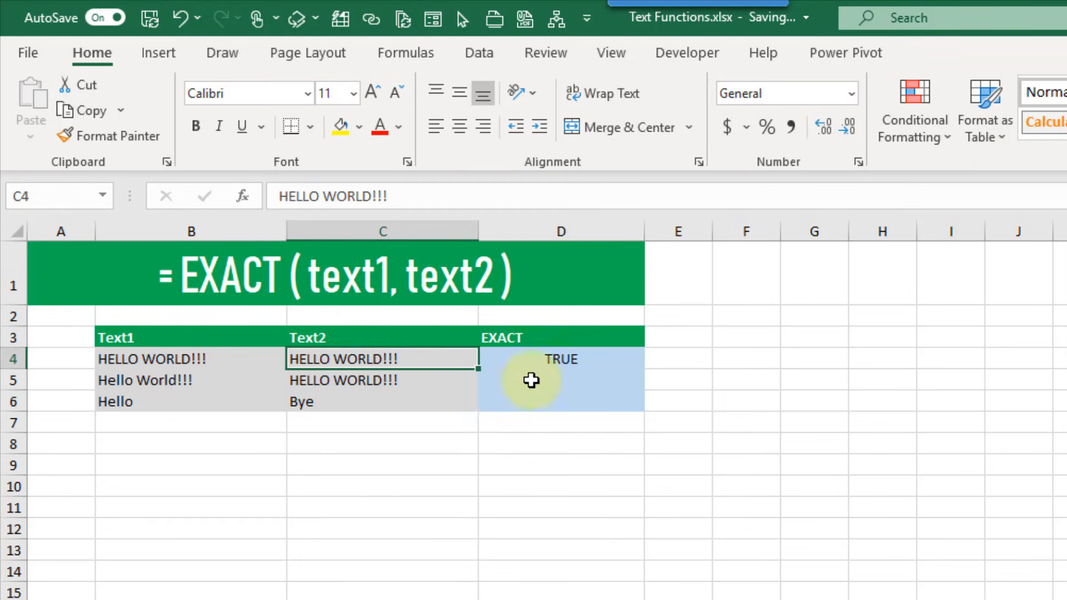
Copy the EXACT formula to D5 and compare the mixed-case and uppercase texts
{"action": "left_click", "coordinate": [523, 359]}
{"action": "left_click_drag", "start_coordinate": [643, 381], "coordinate": [639, 381]}
{"action": "left_click", "coordinate": [248, 382]}
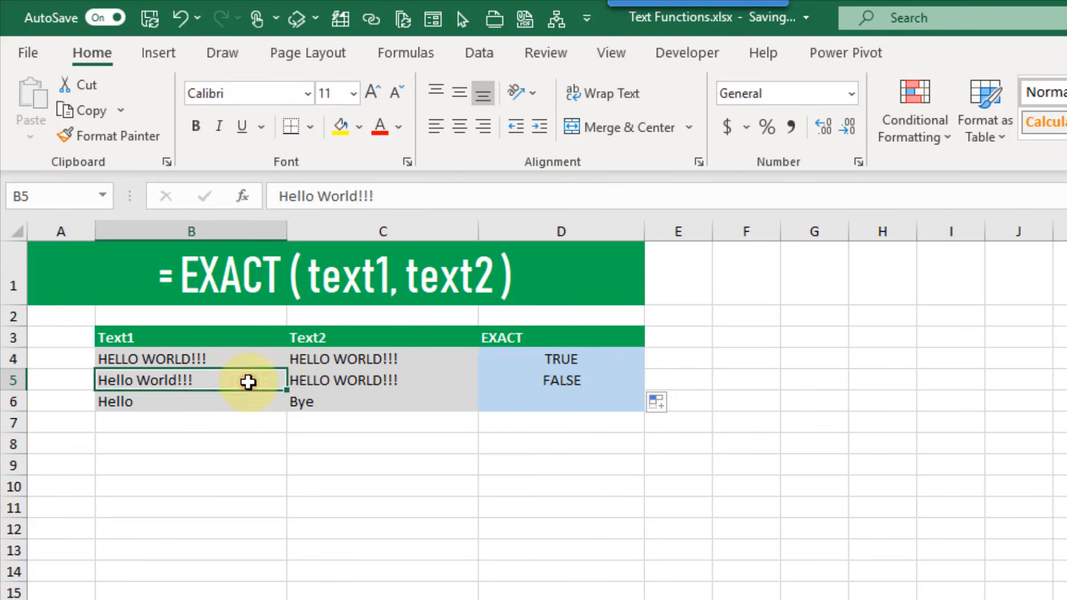
{"action": "left_click", "coordinate": [344, 381]}
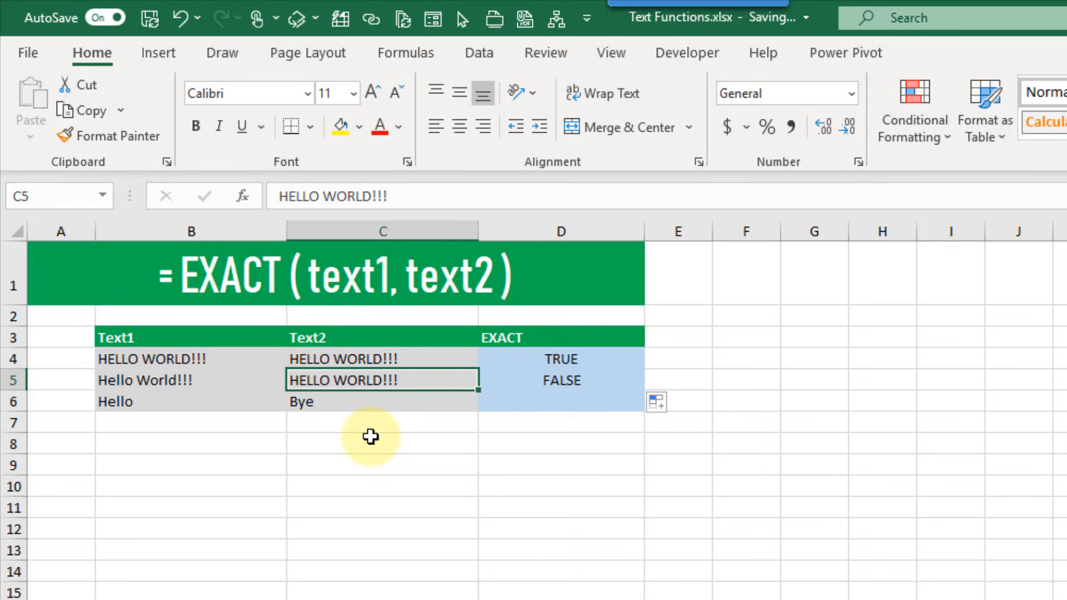
{"action": "left_click", "coordinate": [225, 380]}
{"action": "left_click", "coordinate": [315, 382]}
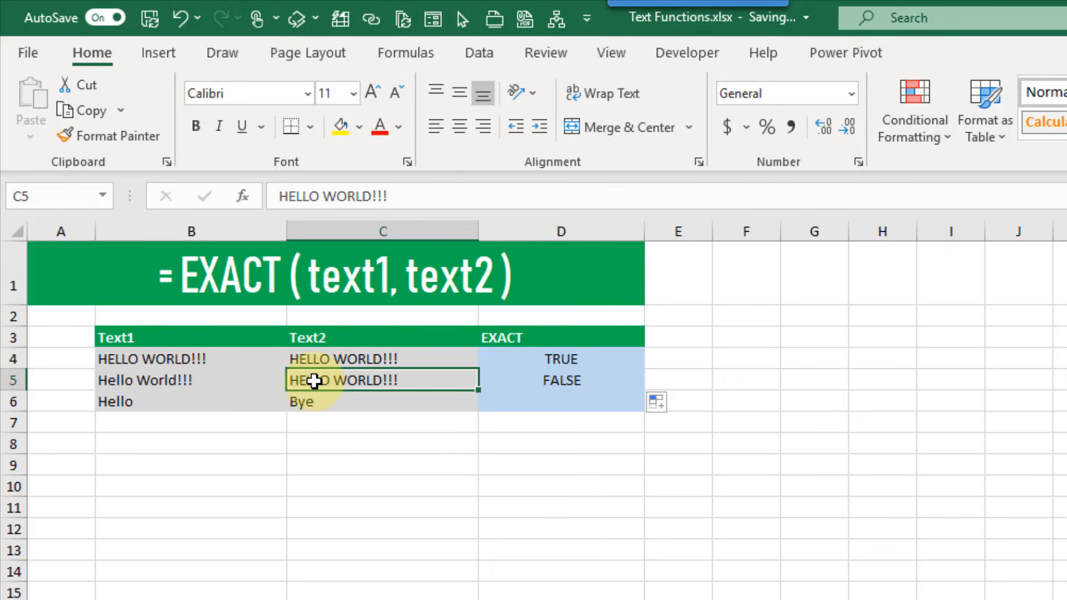
{"action": "left_click", "coordinate": [496, 372]}
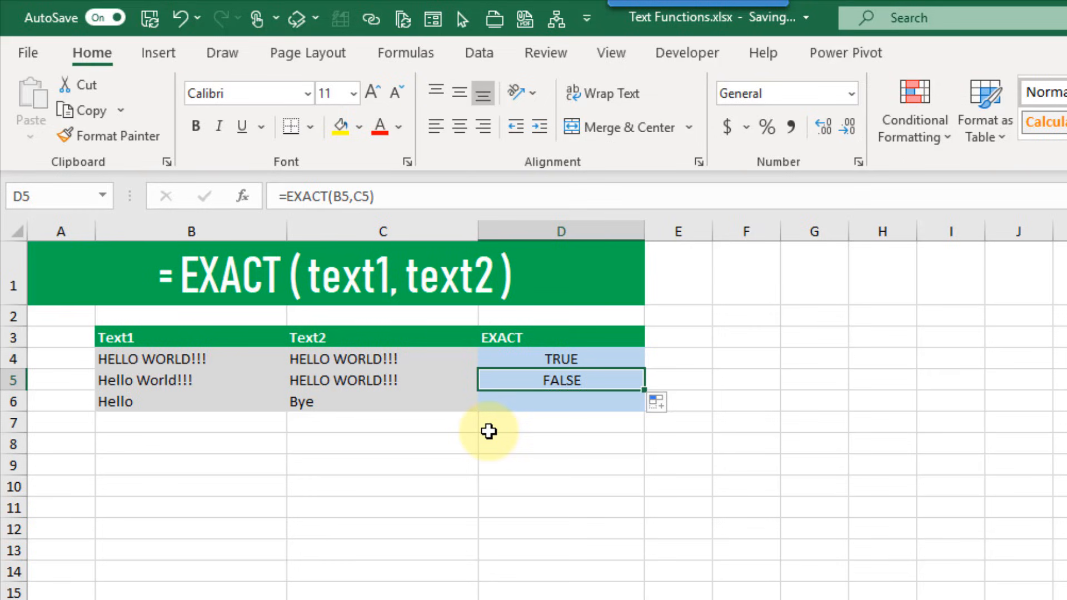
Copy the EXACT formula to D6, checking Hello against Bye, then select D8
{"action": "left_click_drag", "start_coordinate": [643, 402], "coordinate": [612, 413]}
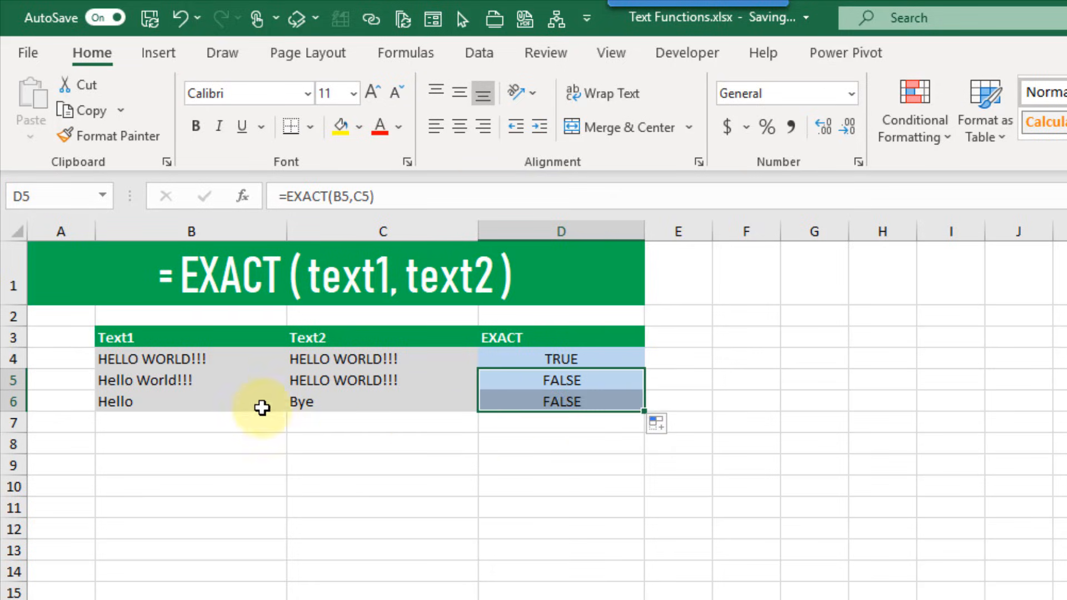
{"action": "left_click", "coordinate": [258, 407]}
{"action": "left_click", "coordinate": [353, 400]}
{"action": "left_click", "coordinate": [509, 399]}
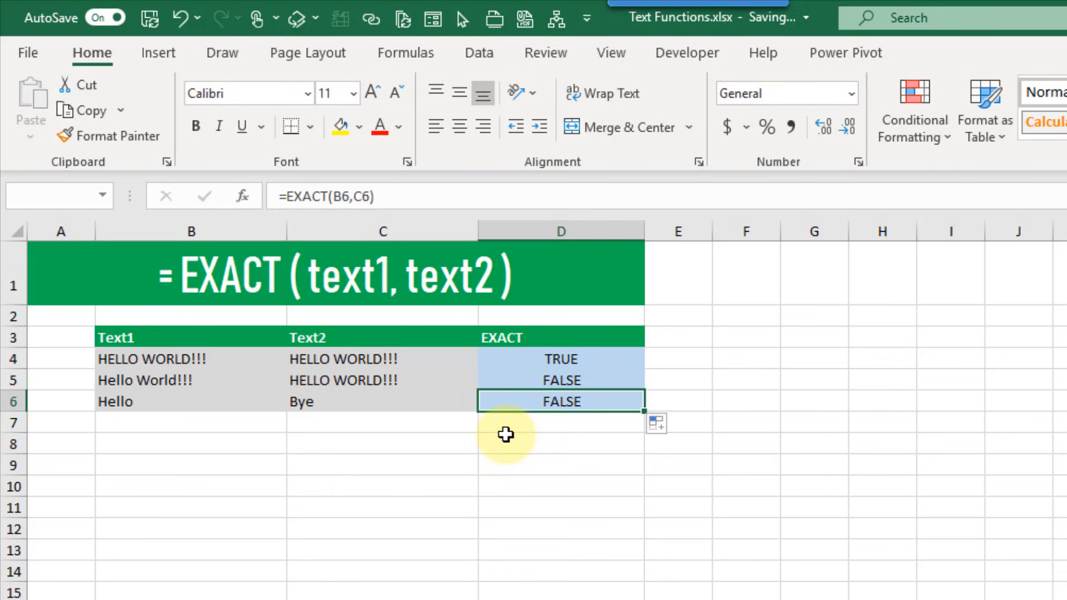
{"action": "left_click", "coordinate": [502, 443]}
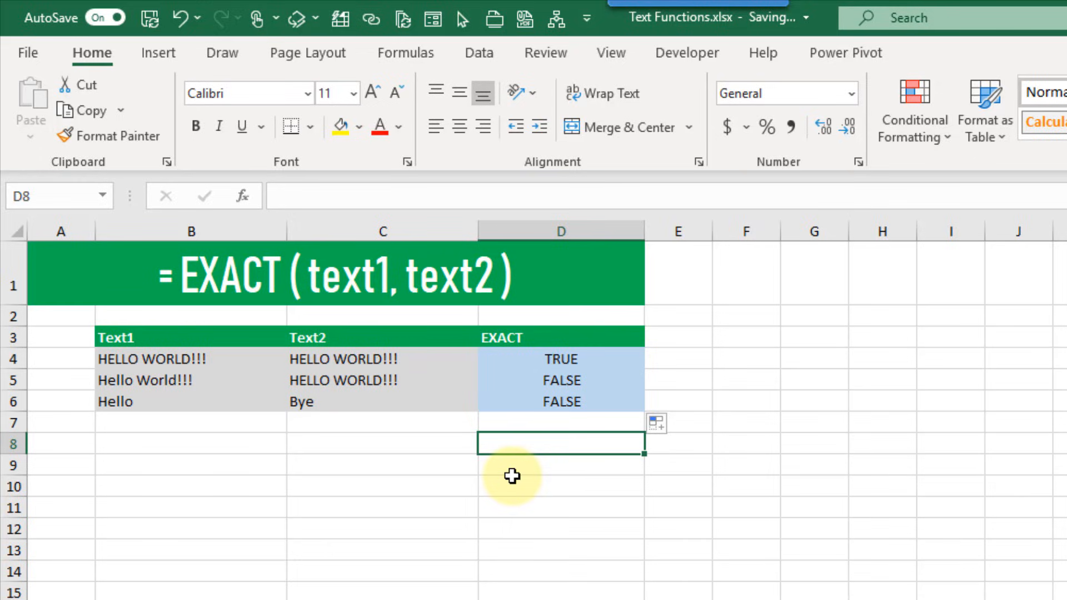
Enter the plain comparison =B5=C5 in D8, which returns TRUE
{"action": "type", "text": "="}
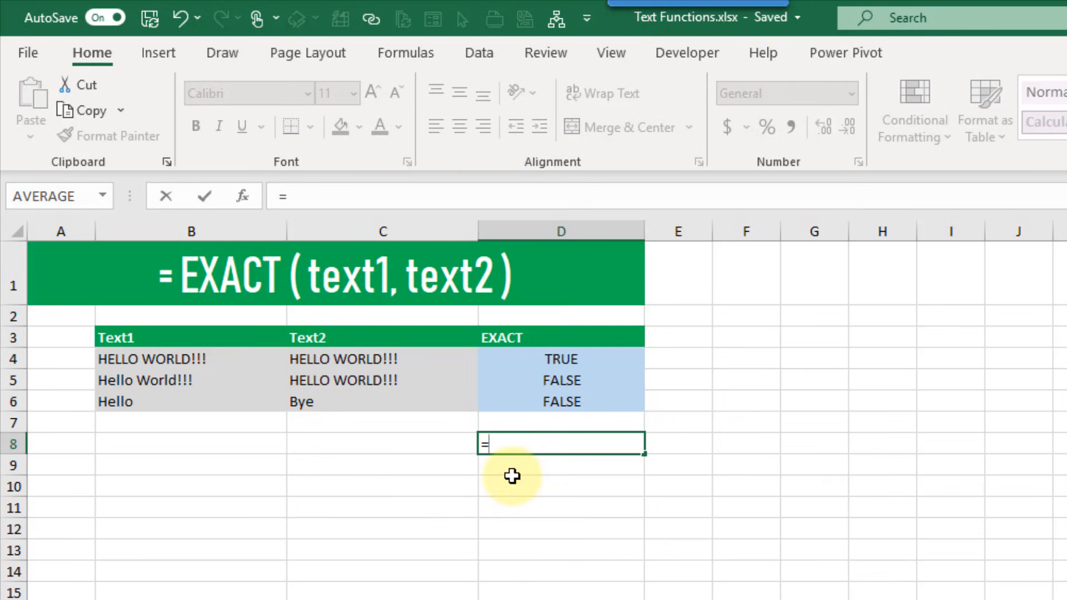
{"action": "left_click", "coordinate": [240, 381]}
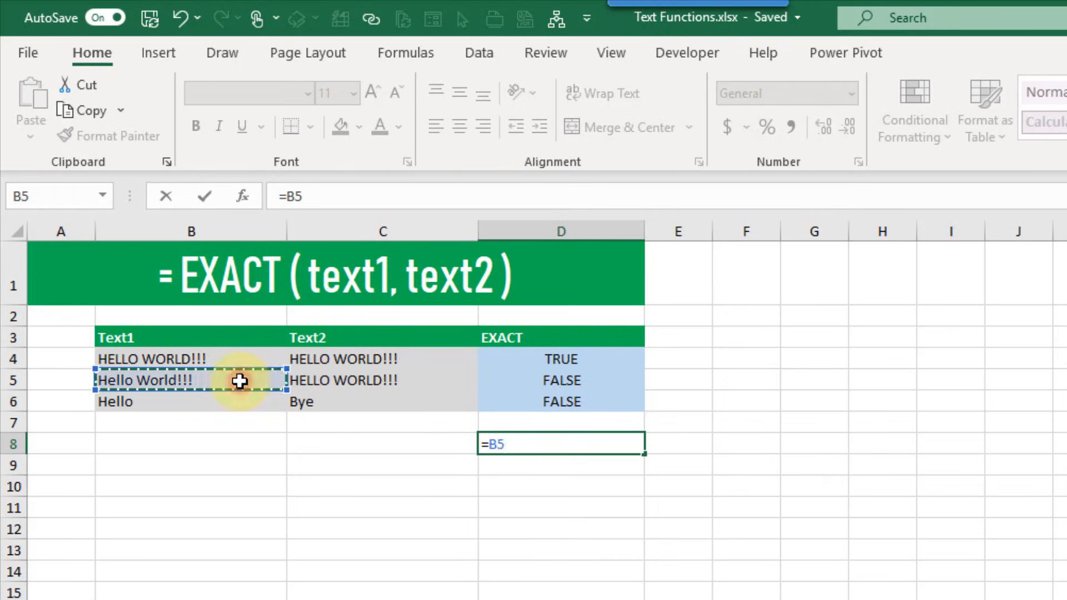
{"action": "type", "text": "="}
{"action": "left_click", "coordinate": [318, 376]}
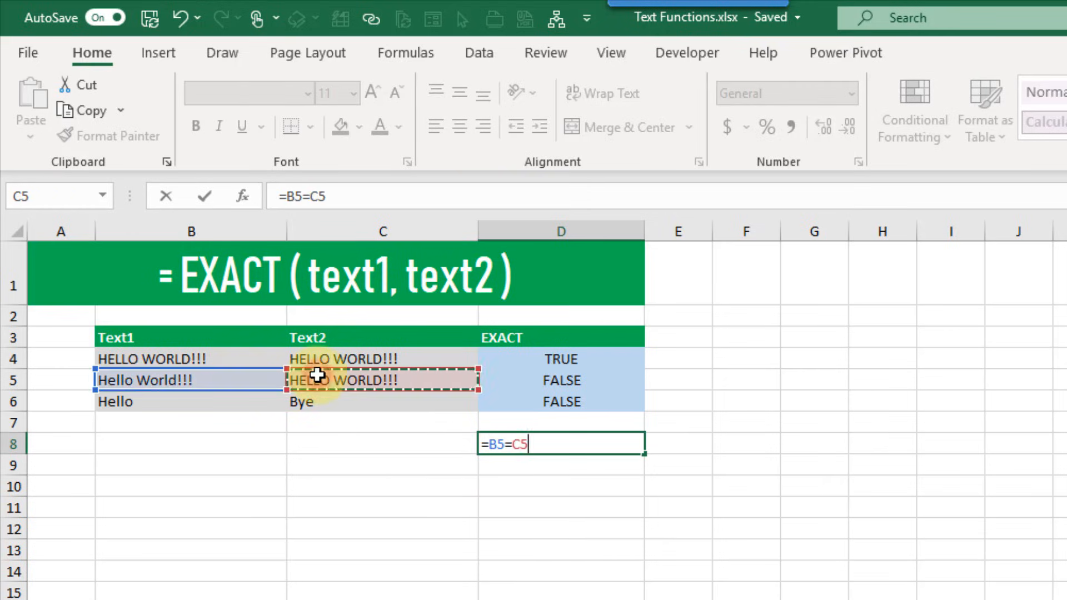
{"action": "key", "text": "Return"}
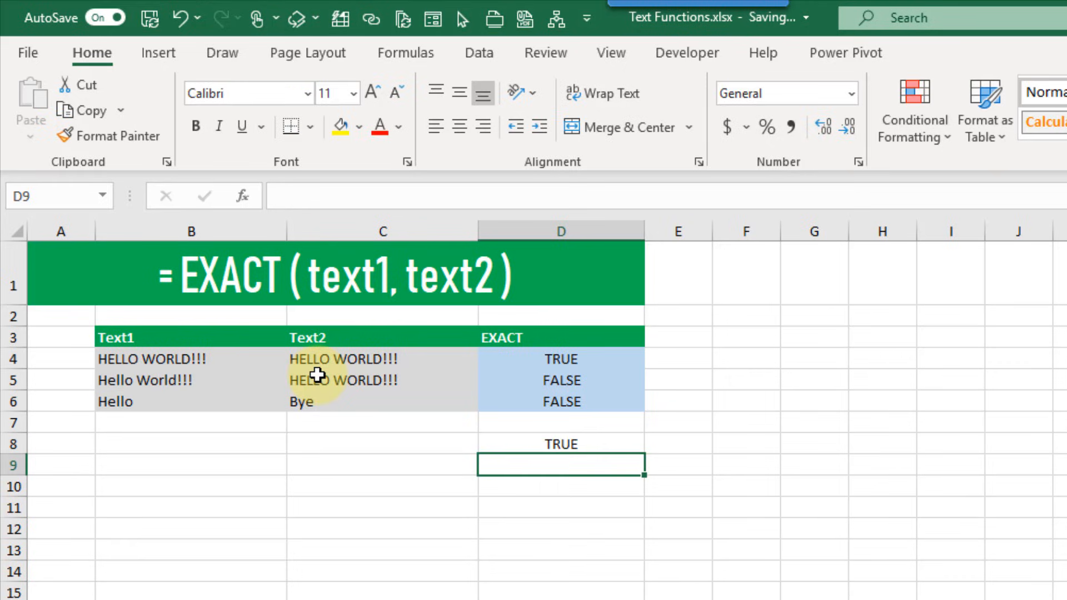
{"action": "left_click", "coordinate": [489, 445]}
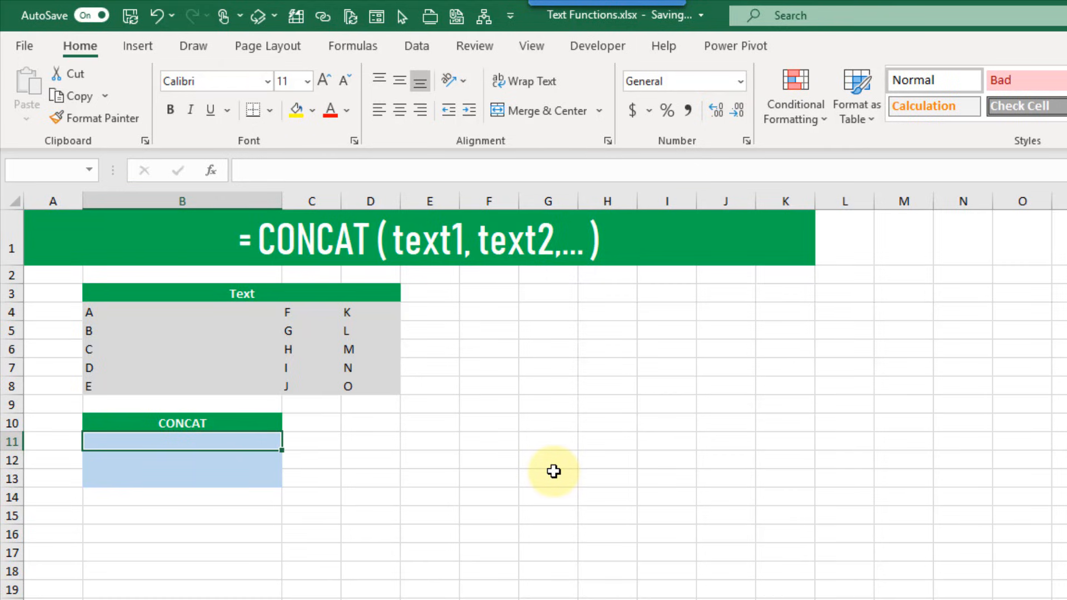
Enter =CONCAT(B4:B8) in B11 to produce ABCDE
{"action": "type", "text": "=con"}
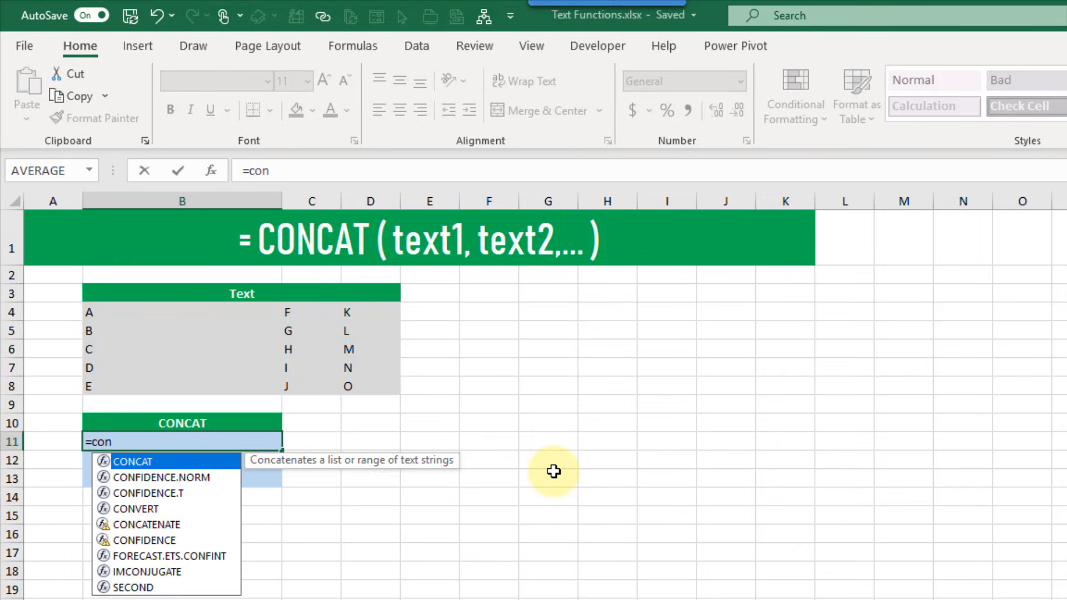
{"action": "key", "text": "Tab"}
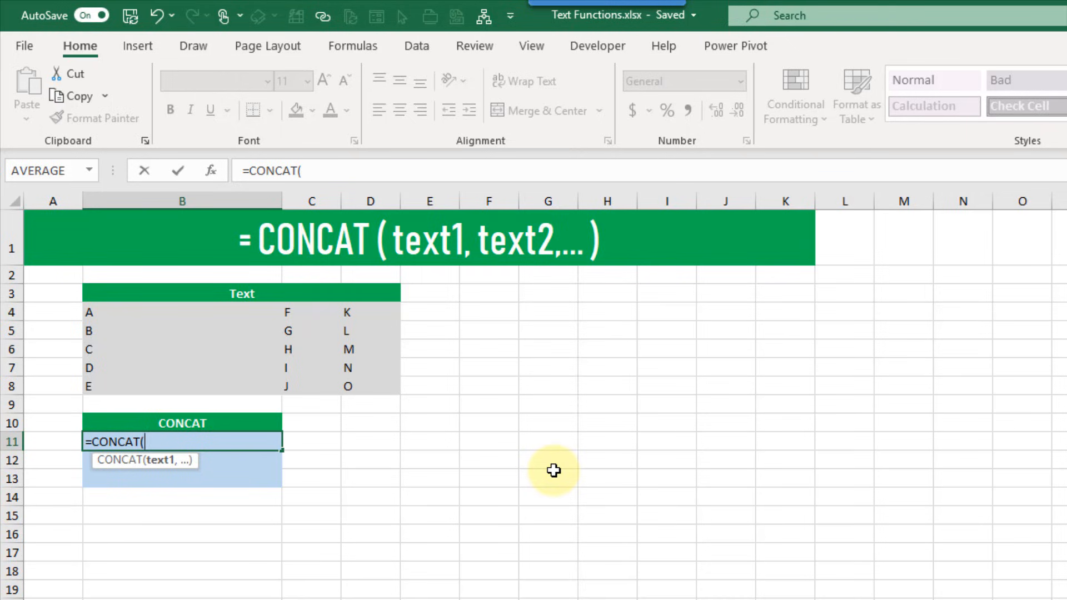
{"action": "left_click_drag", "start_coordinate": [225, 311], "coordinate": [219, 393]}
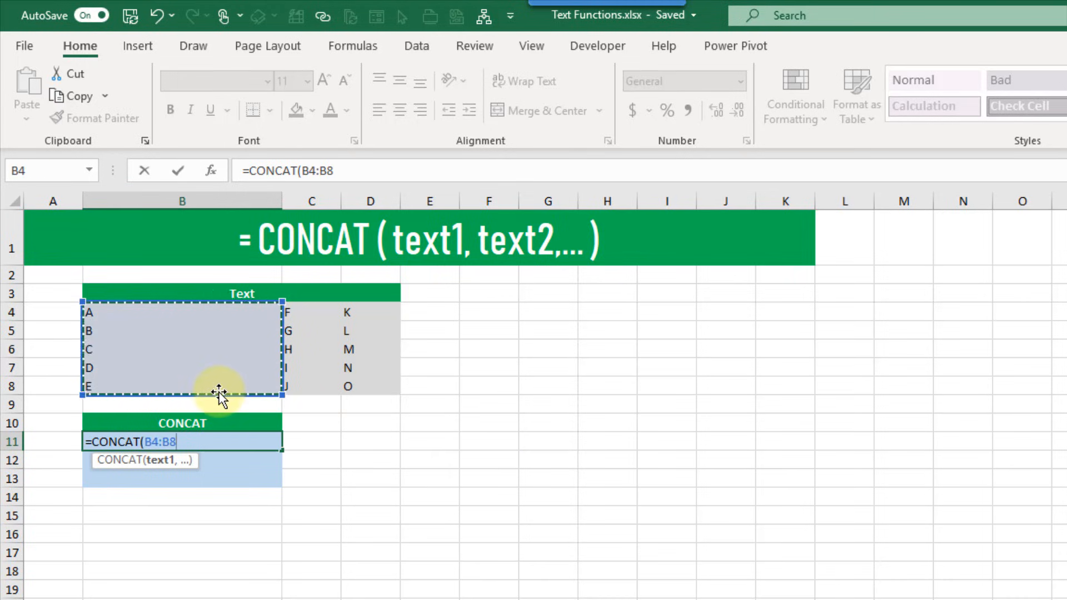
{"action": "type", "text": ")"}
{"action": "key", "text": "Return"}
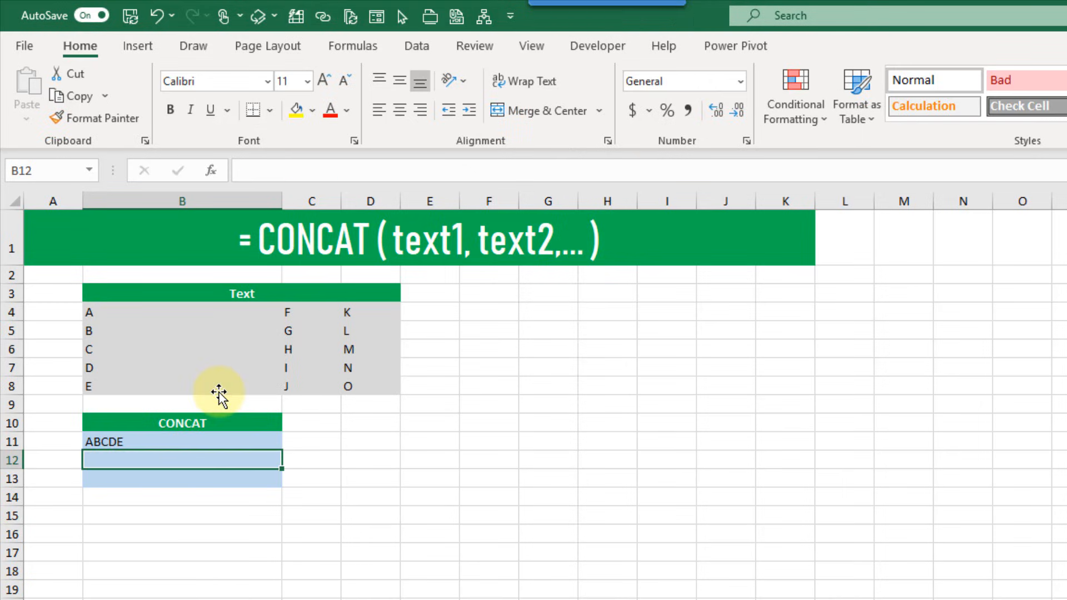
{"action": "left_click", "coordinate": [171, 438]}
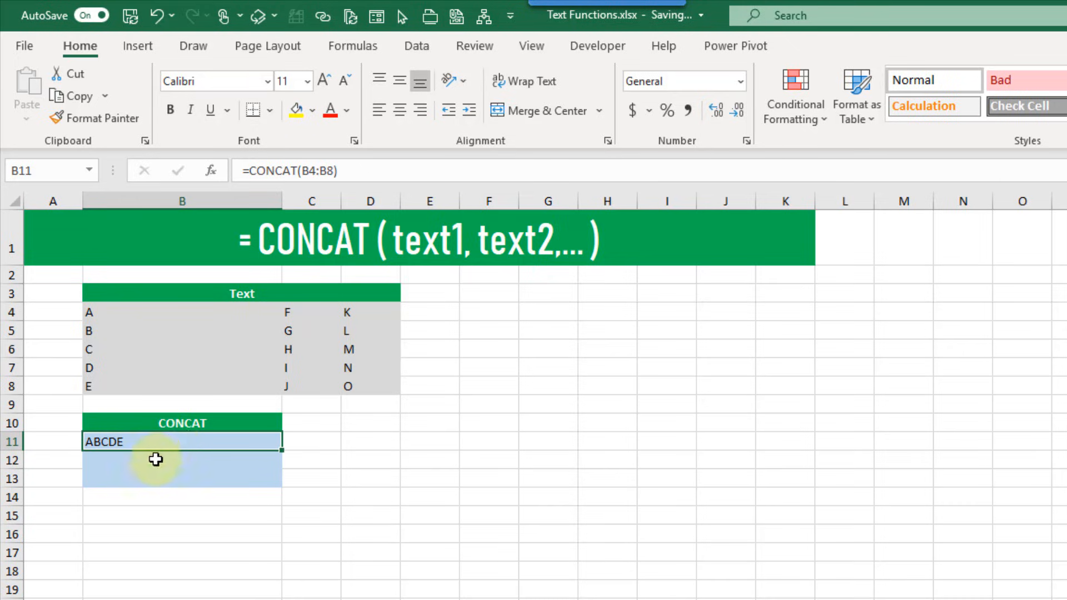
Enter =CONCAT(B4:B8,C4:C8,D4:D8) in B12 to produce ABCDEFGHIJKLMNO
{"action": "left_click", "coordinate": [155, 460]}
{"action": "type", "text": "=conc"}
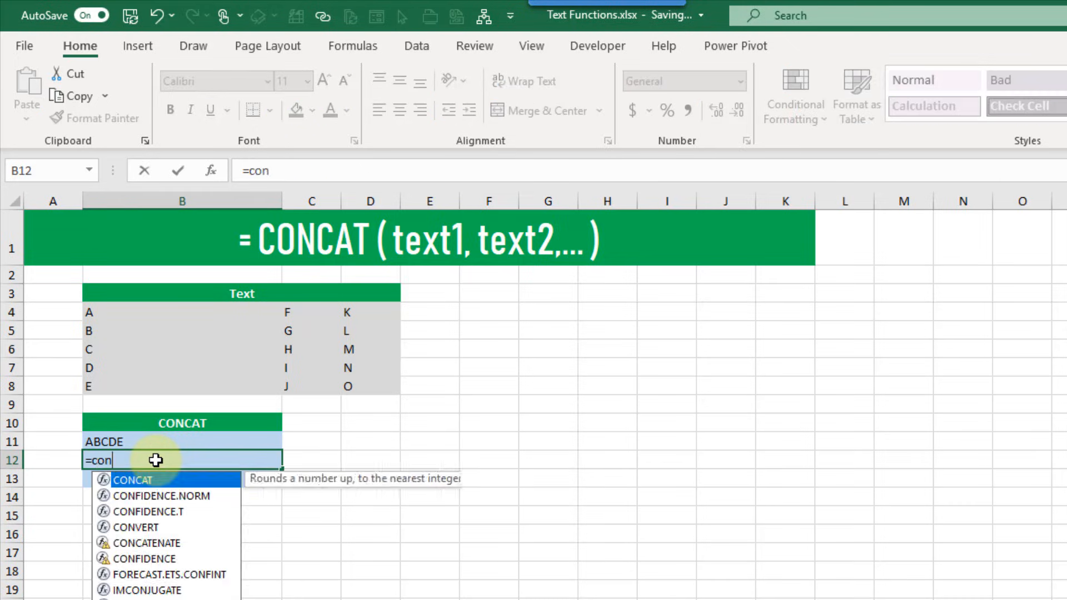
{"action": "key", "text": "Tab"}
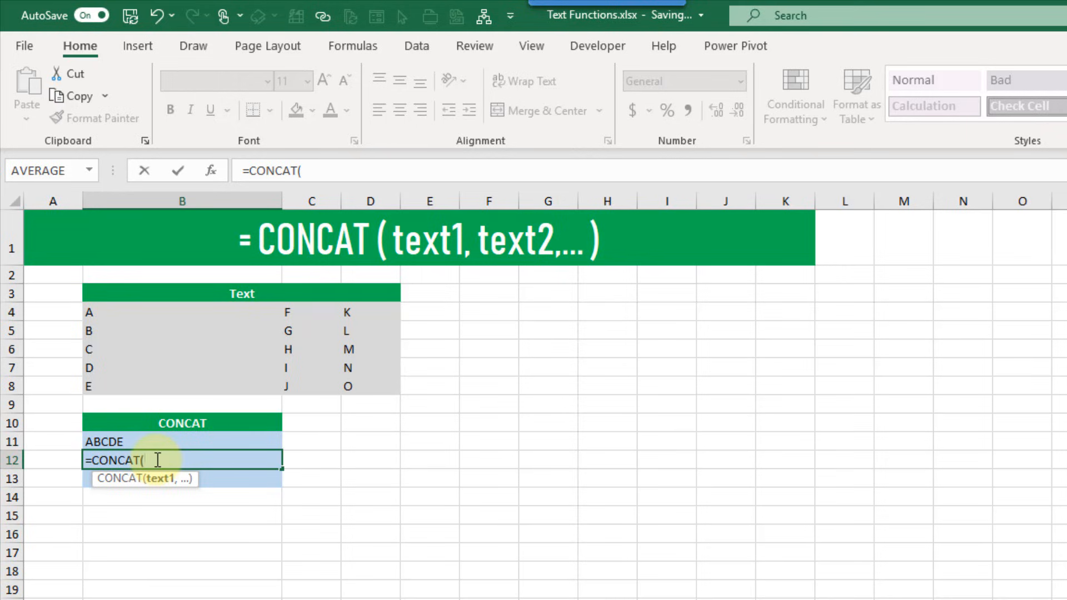
{"action": "left_click_drag", "start_coordinate": [185, 313], "coordinate": [184, 384]}
{"action": "type", "text": ","}
{"action": "left_click", "coordinate": [307, 312]}
{"action": "left_click_drag", "start_coordinate": [314, 348], "coordinate": [312, 383]}
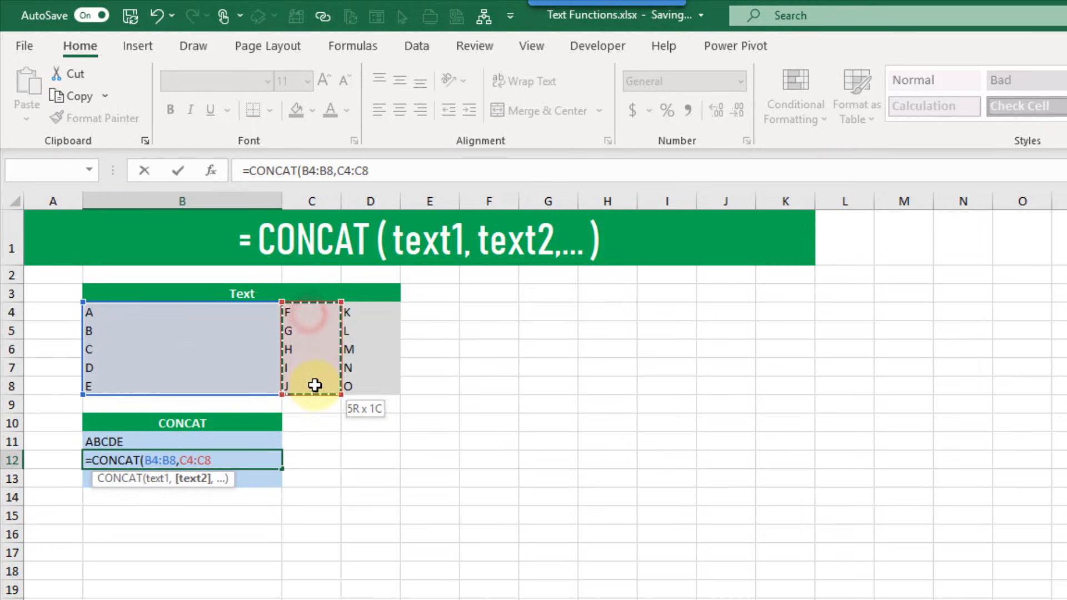
{"action": "type", "text": ","}
{"action": "left_click_drag", "start_coordinate": [372, 313], "coordinate": [370, 392]}
{"action": "type", "text": ")"}
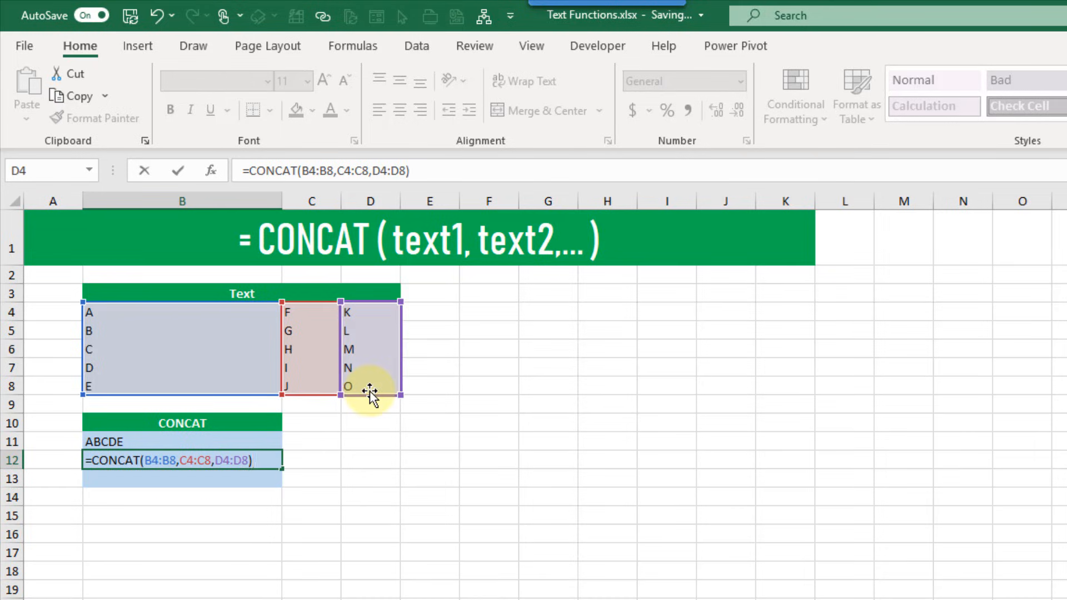
{"action": "key", "text": "Return"}
{"action": "key", "text": "Up"}
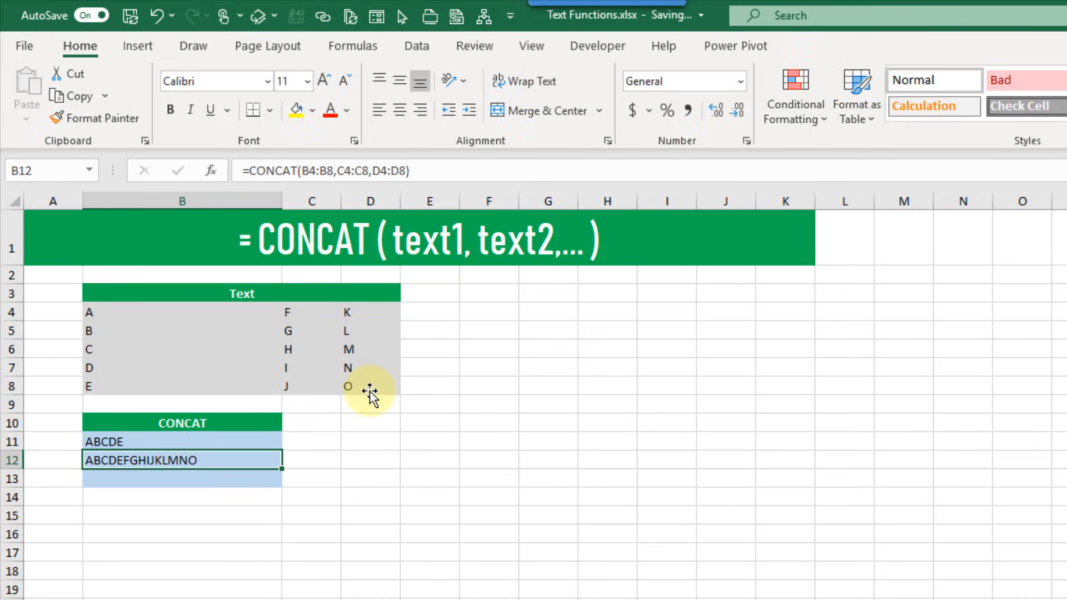
{"action": "key", "text": "Down"}
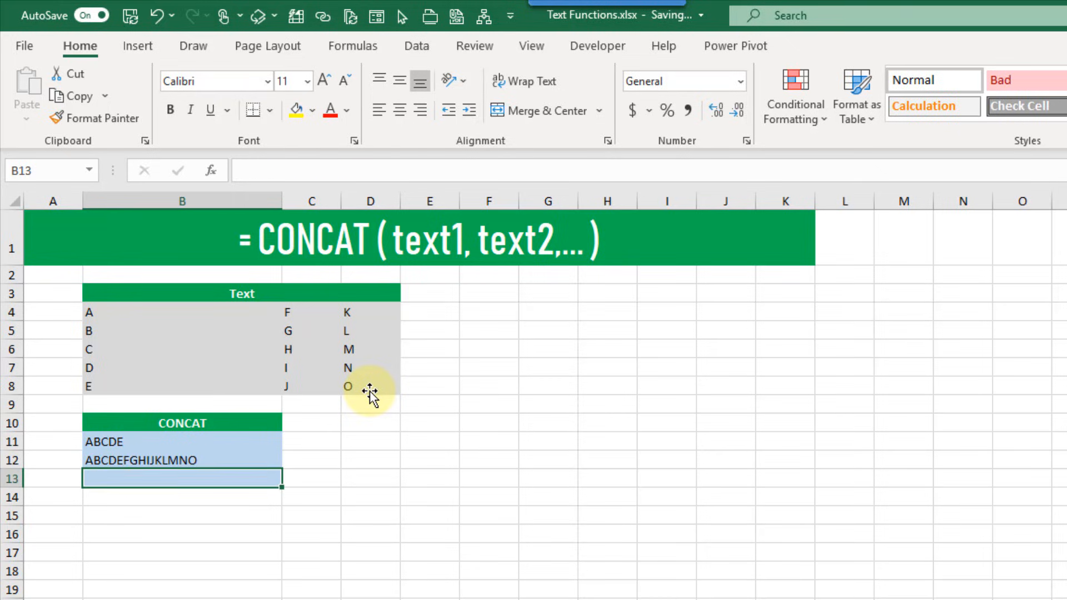
Enter =CONCAT(B4:D8) in B13 and compare it with the three-range formula in B12
{"action": "type", "text": "=con"}
{"action": "key", "text": "Tab"}
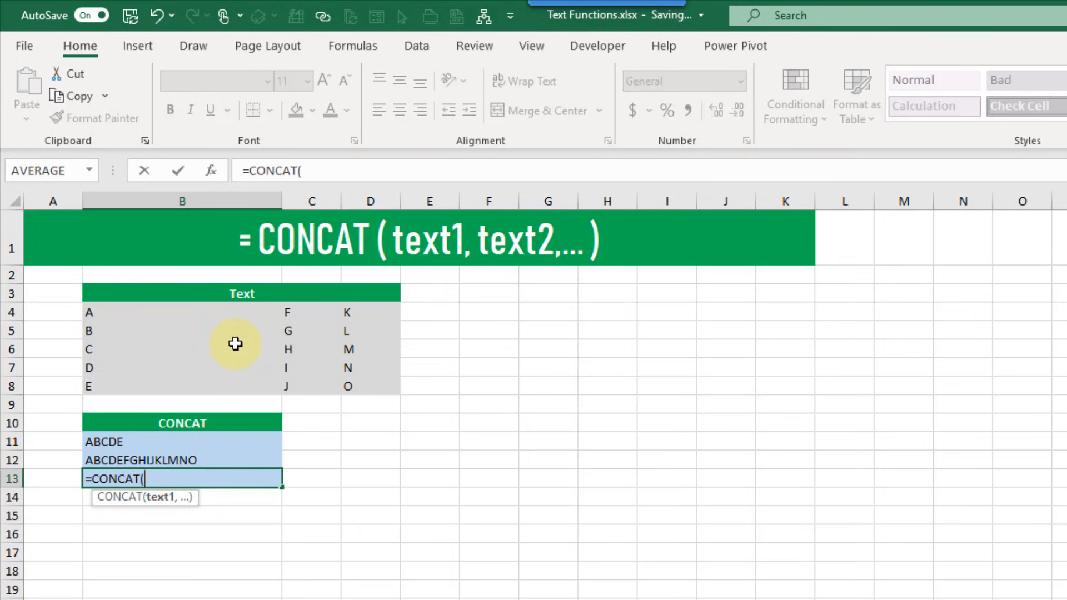
{"action": "left_click_drag", "start_coordinate": [213, 316], "coordinate": [365, 386]}
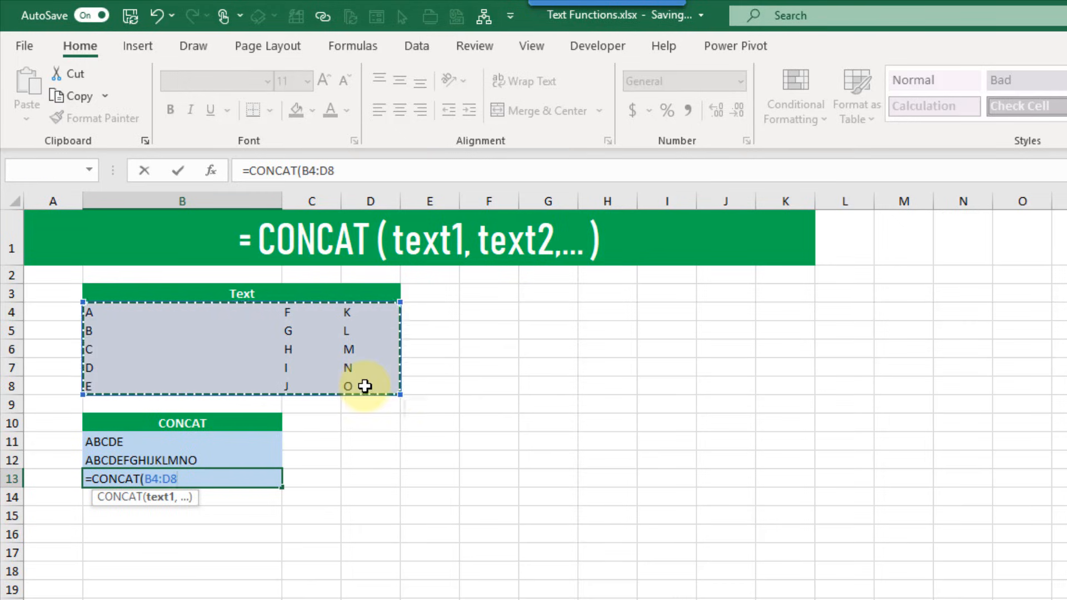
{"action": "type", "text": ")"}
{"action": "key", "text": "Return"}
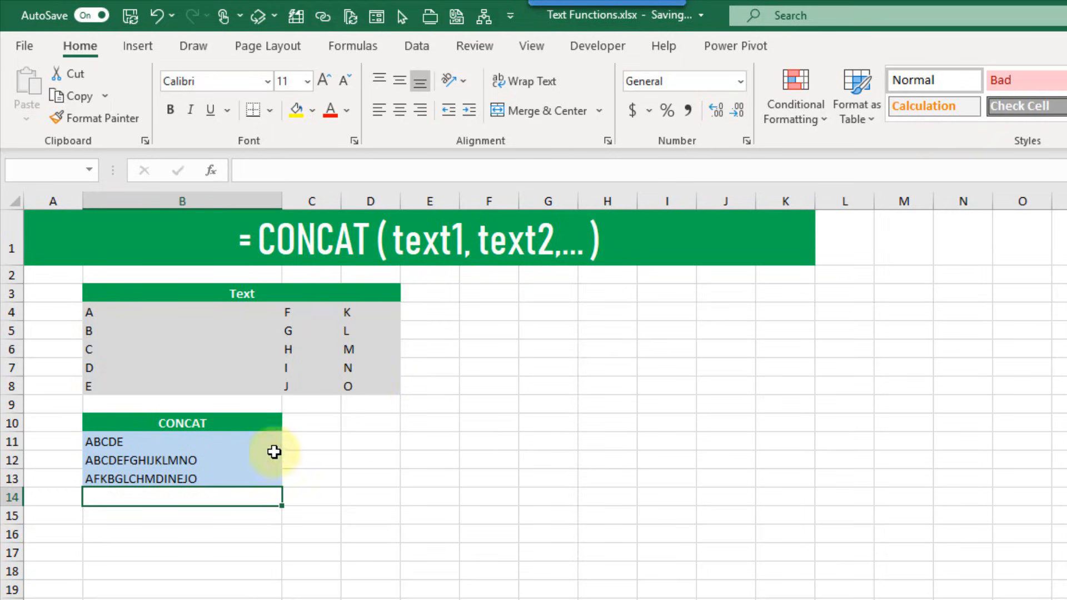
{"action": "left_click", "coordinate": [232, 459]}
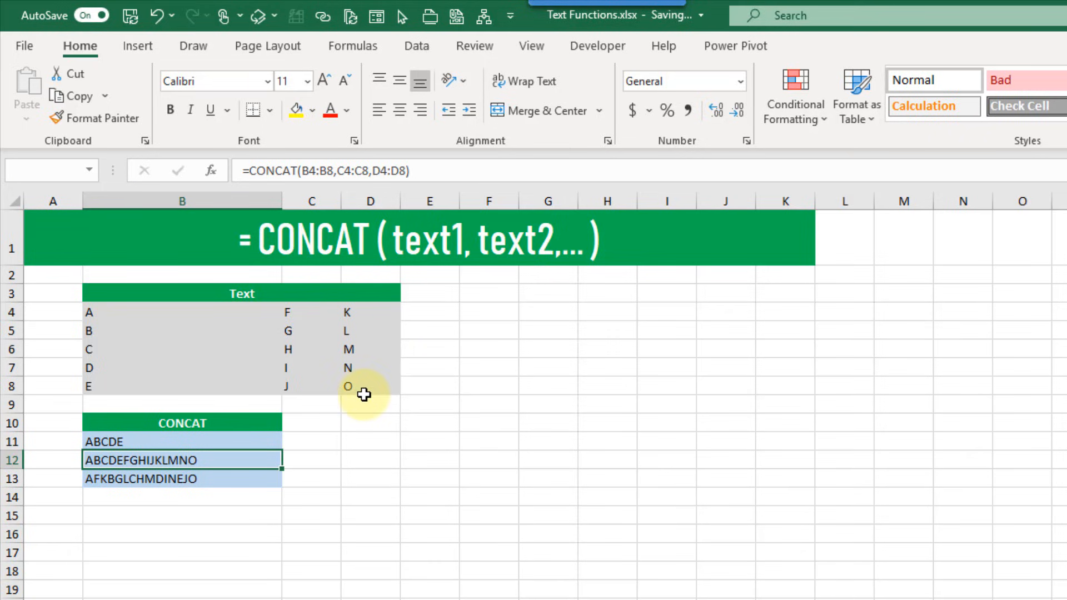
{"action": "left_click", "coordinate": [227, 481]}
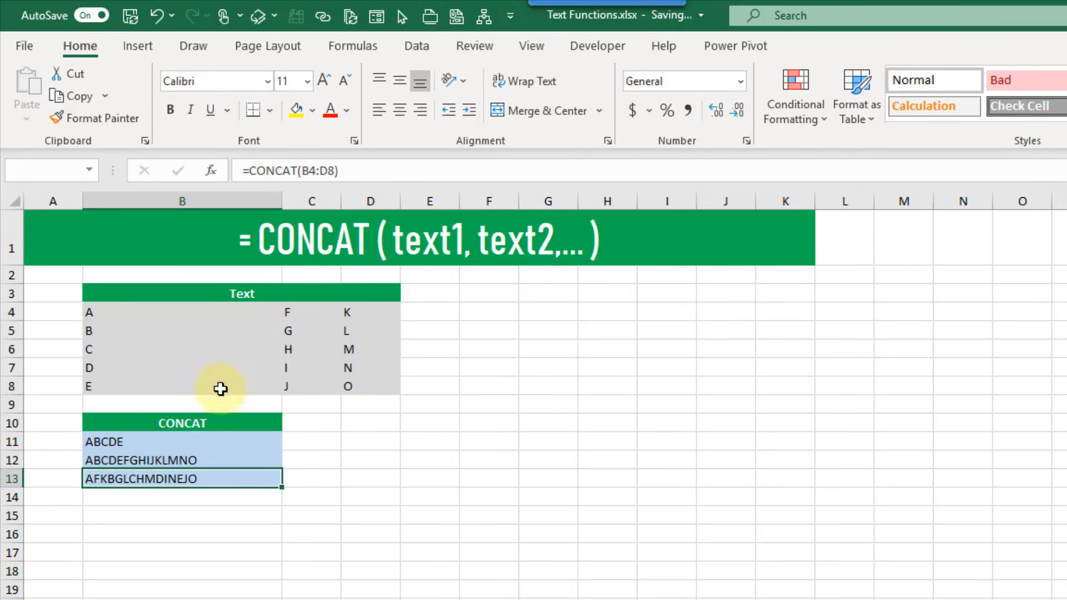
Trace the row-by-row order A, F, K, B, G, L behind B13's AFKBGLCHMDINEJO result
{"action": "left_click", "coordinate": [216, 310]}
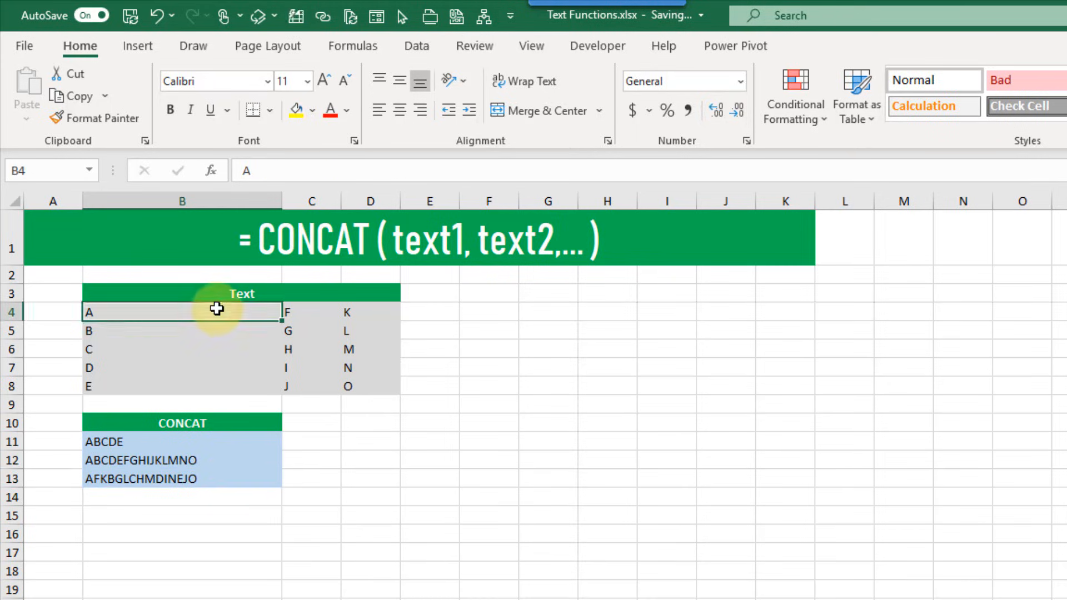
{"action": "left_click_drag", "start_coordinate": [218, 311], "coordinate": [353, 315]}
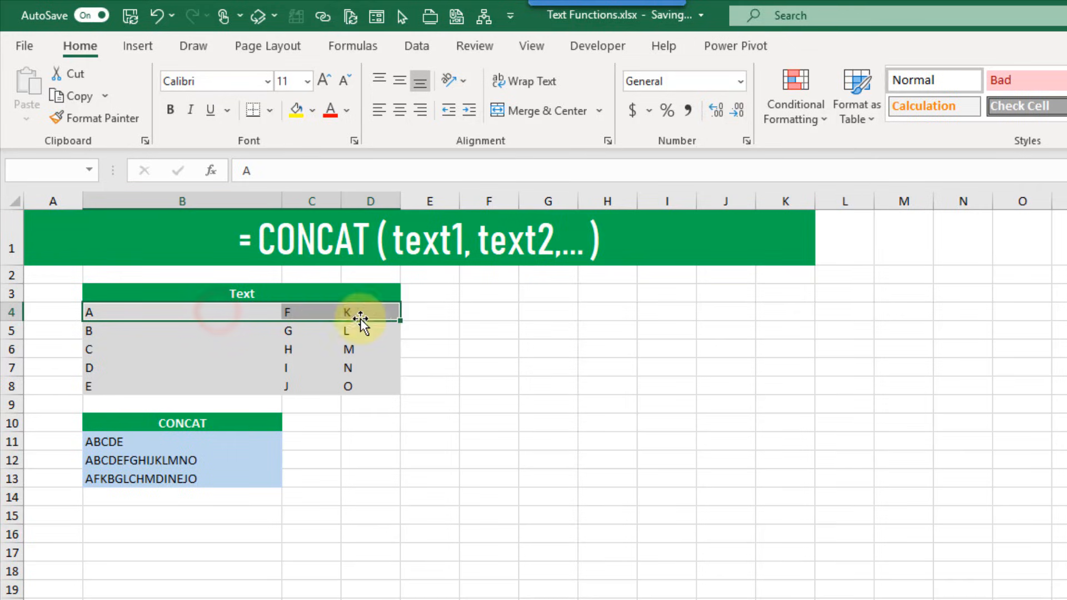
{"action": "left_click", "coordinate": [246, 333]}
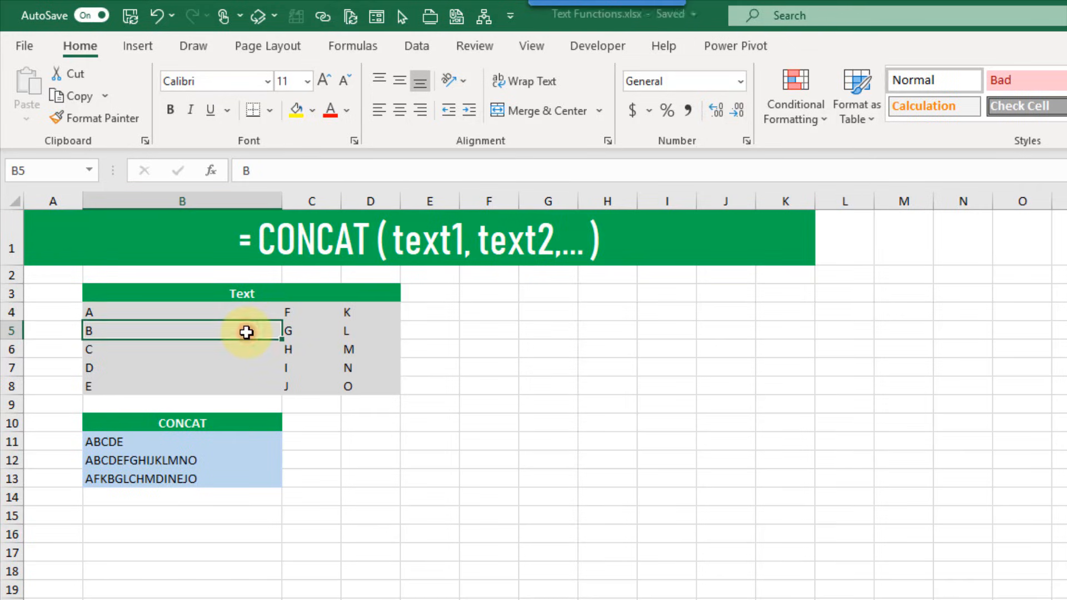
{"action": "left_click", "coordinate": [306, 334]}
{"action": "left_click", "coordinate": [351, 331]}
{"action": "left_click", "coordinate": [222, 312]}
{"action": "left_click", "coordinate": [307, 316]}
{"action": "left_click", "coordinate": [347, 312]}
{"action": "double_click", "coordinate": [179, 478]}
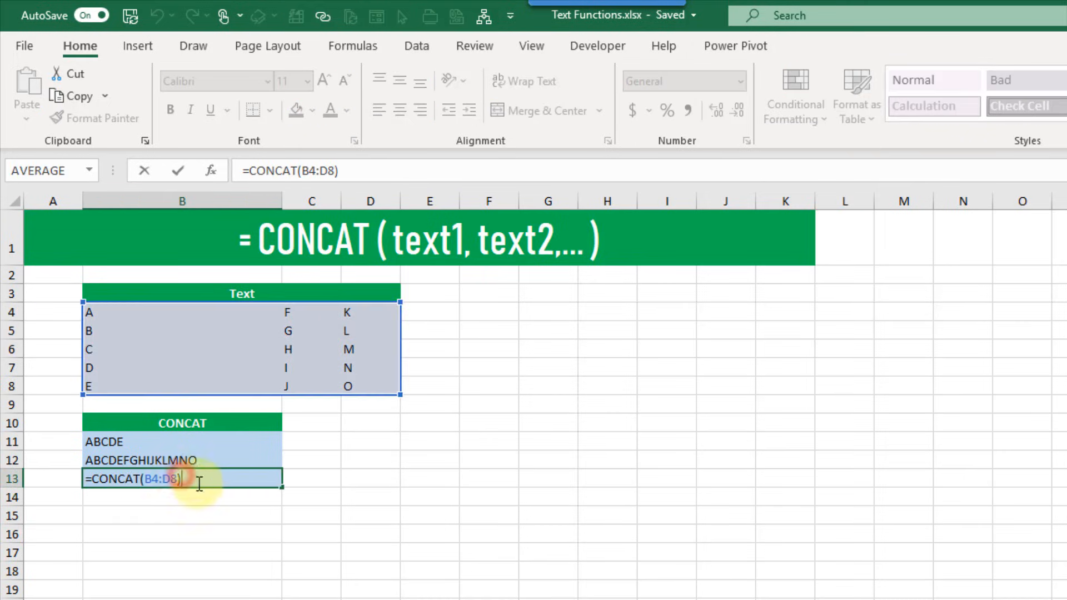
{"action": "key", "text": "ctrl+Return"}
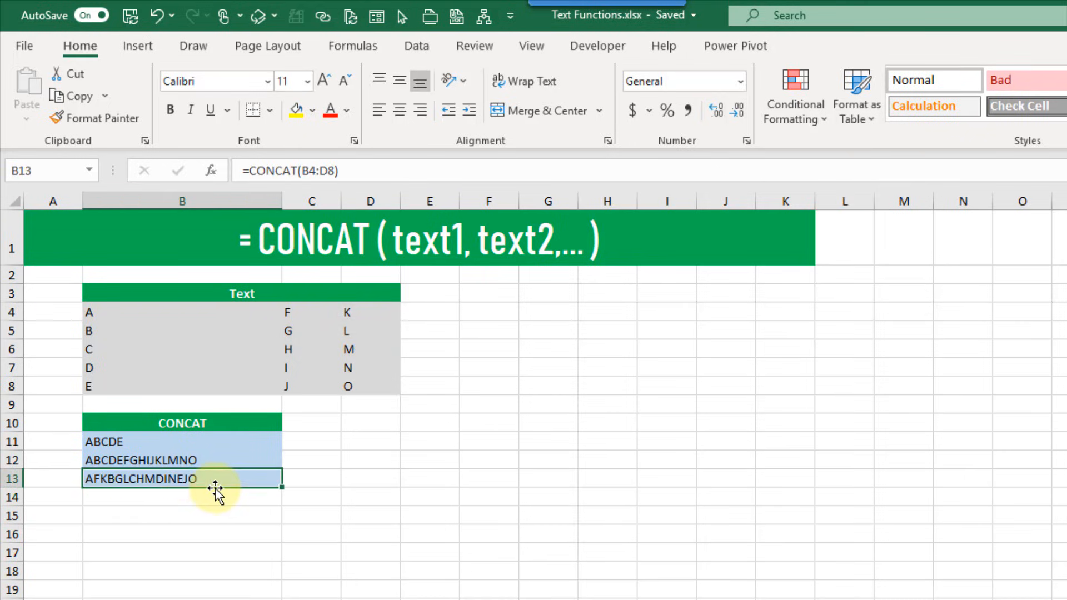
{"action": "left_click", "coordinate": [216, 462]}
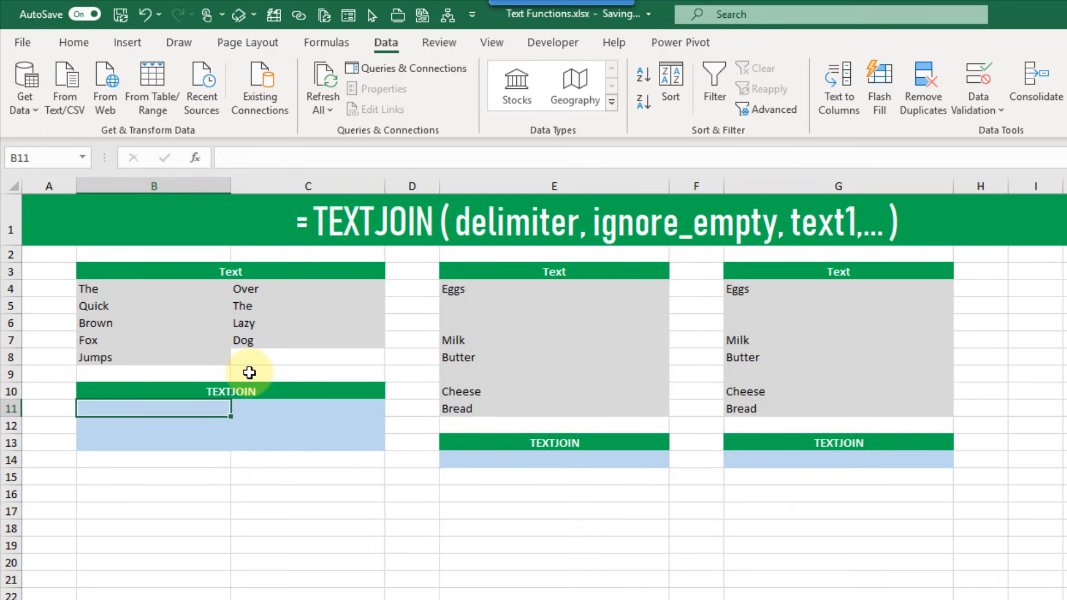
Enter =TEXTJOIN(" ",TRUE,B4:B8) in B11, giving "The Quick Brown Fox Jumps"
{"action": "type", "text": "=tex"}
{"action": "key", "text": "Down"}
{"action": "key", "text": "Tab"}
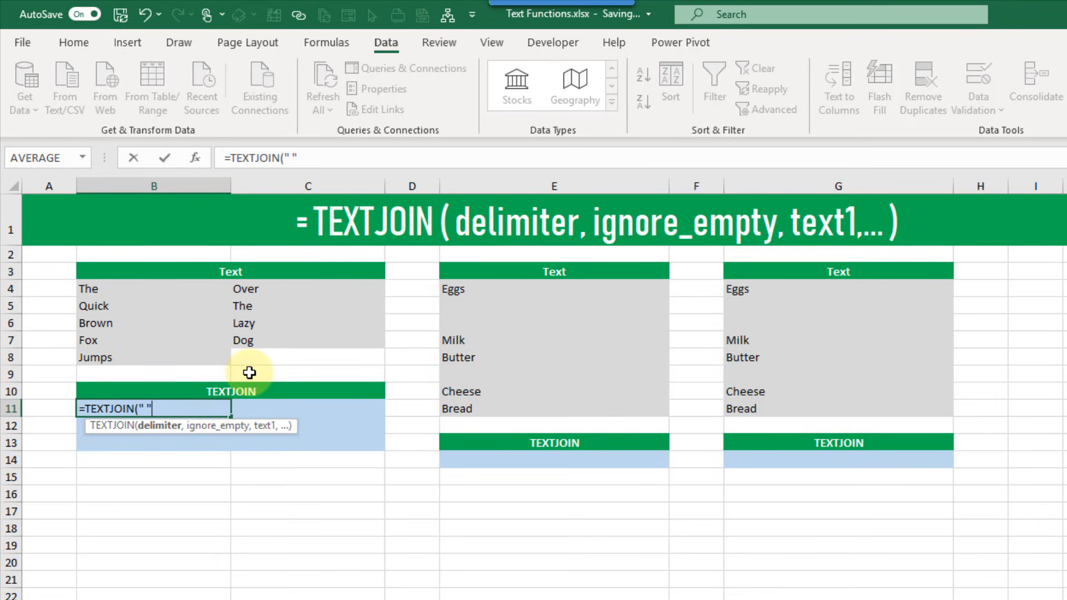
{"action": "type", "text": ","}
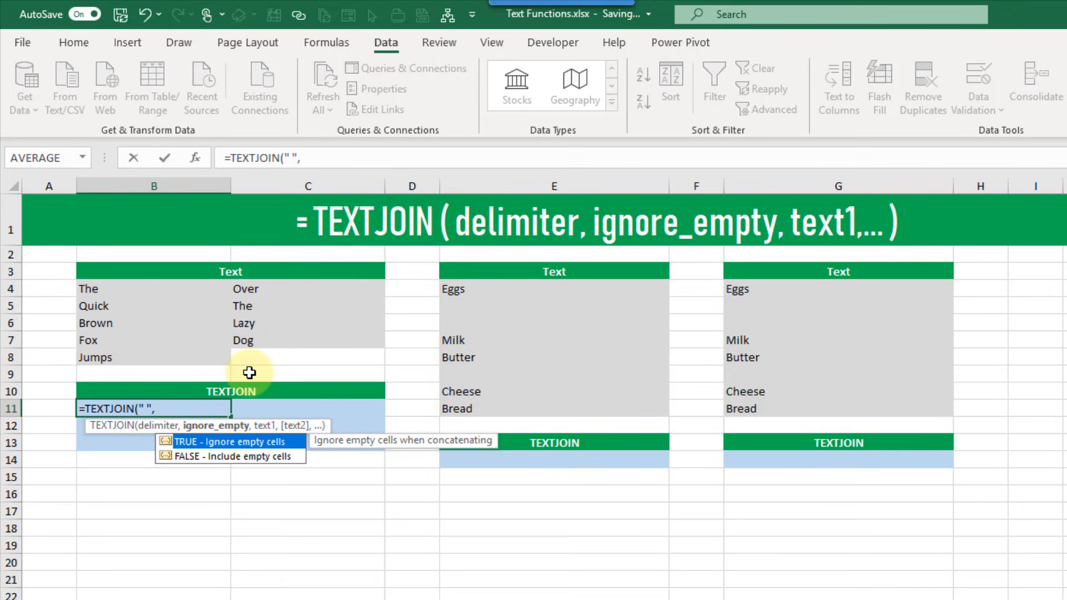
{"action": "key", "text": "Tab"}
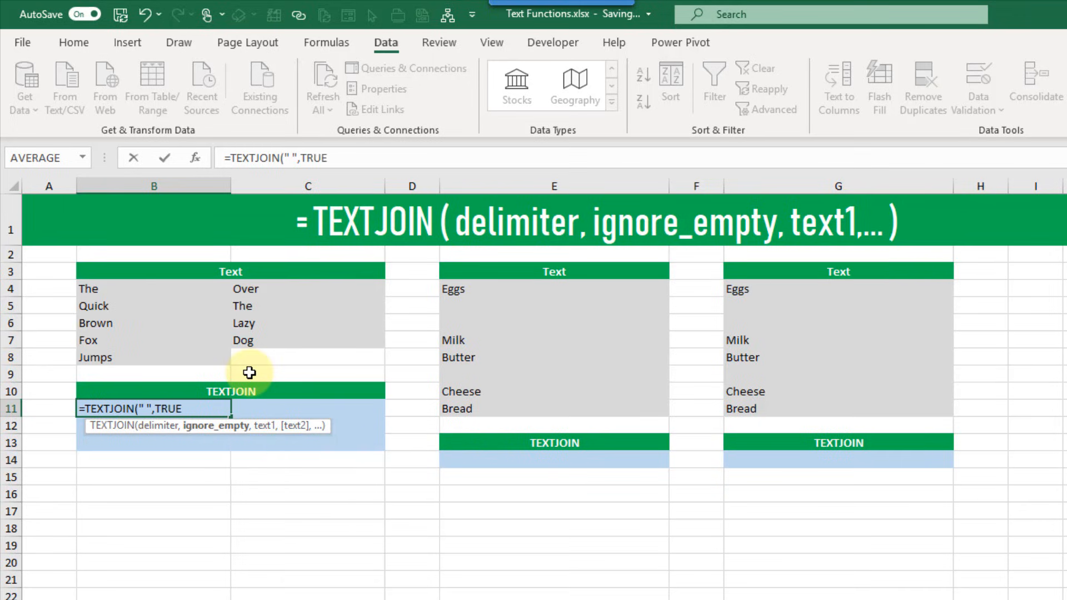
{"action": "type", "text": ","}
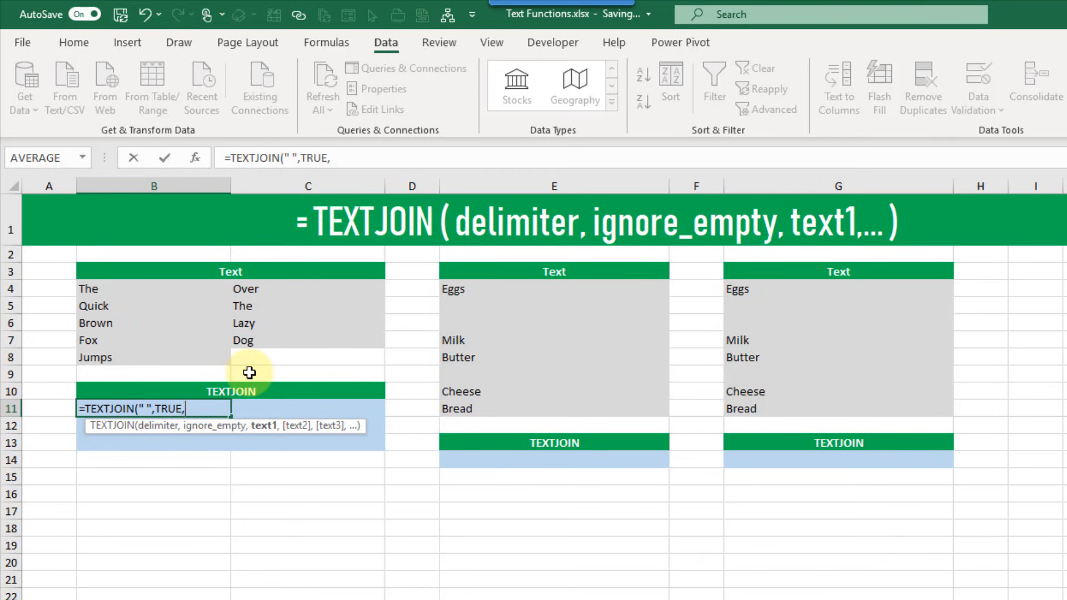
{"action": "left_click_drag", "start_coordinate": [177, 288], "coordinate": [175, 361]}
{"action": "type", "text": ")"}
{"action": "key", "text": "Return"}
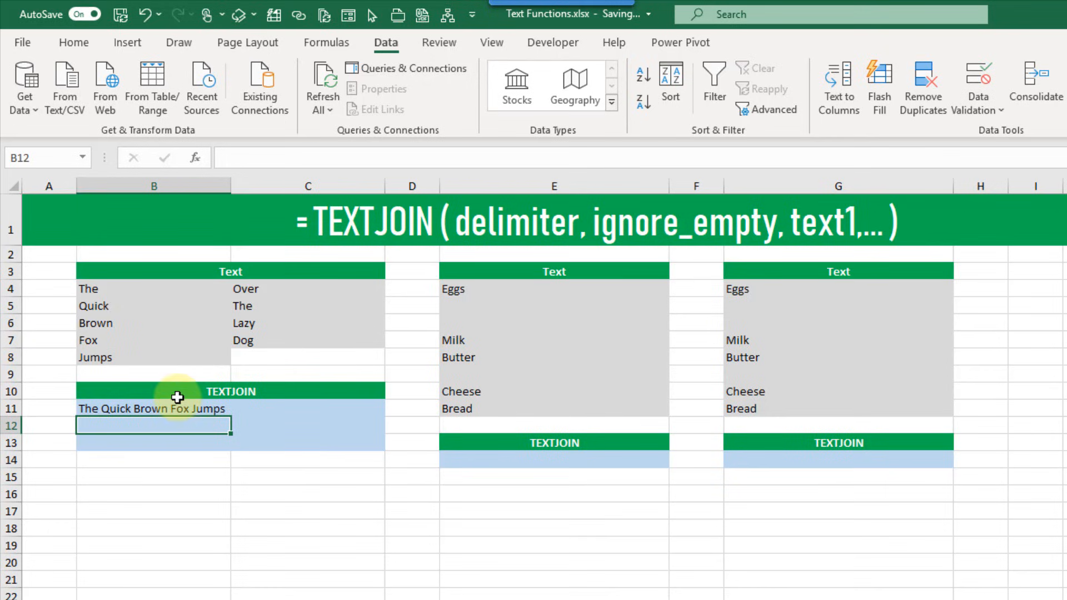
{"action": "left_click", "coordinate": [190, 415]}
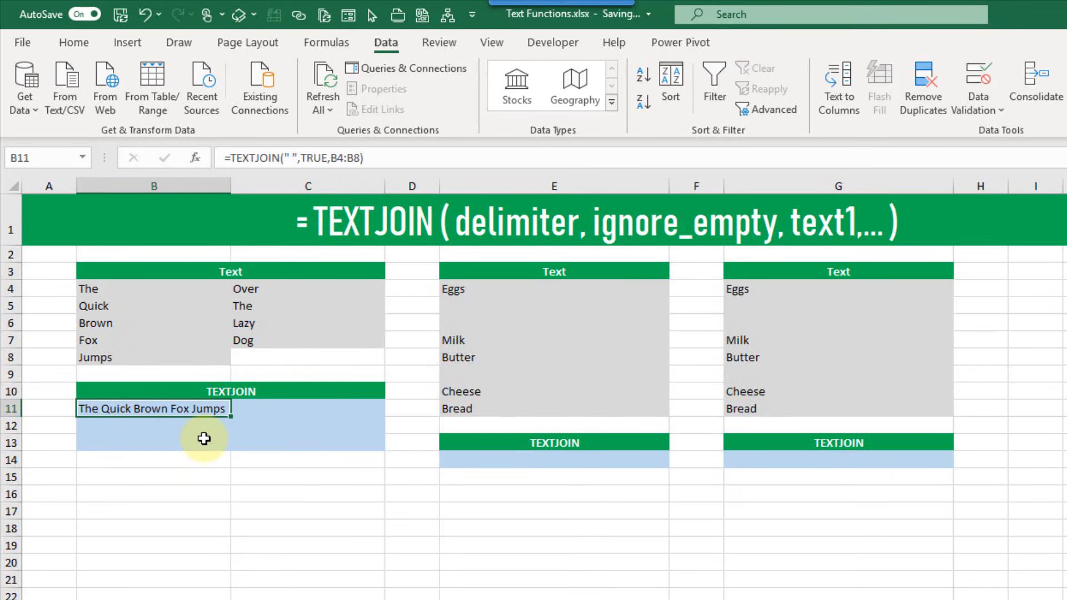
Enter =TEXTJOIN(" ",TRUE,B4:B8,C4:C7) in B12 to join both word columns
{"action": "left_click", "coordinate": [203, 428]}
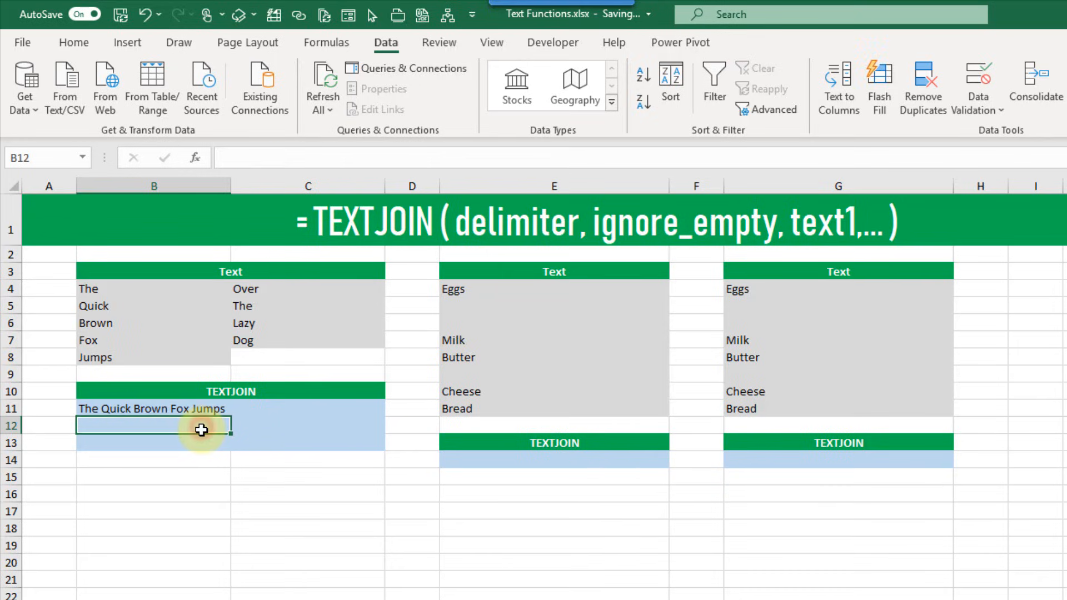
{"action": "type", "text": "=te"}
{"action": "key", "text": "Down"}
{"action": "key", "text": "Tab"}
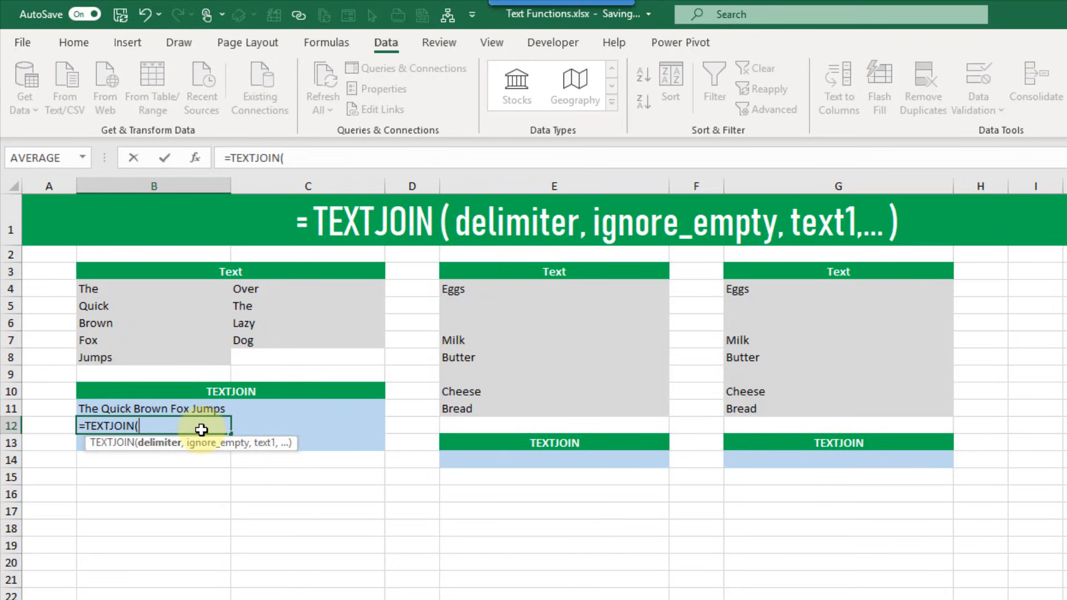
{"action": "type", "text": "\" \",TRUE,"}
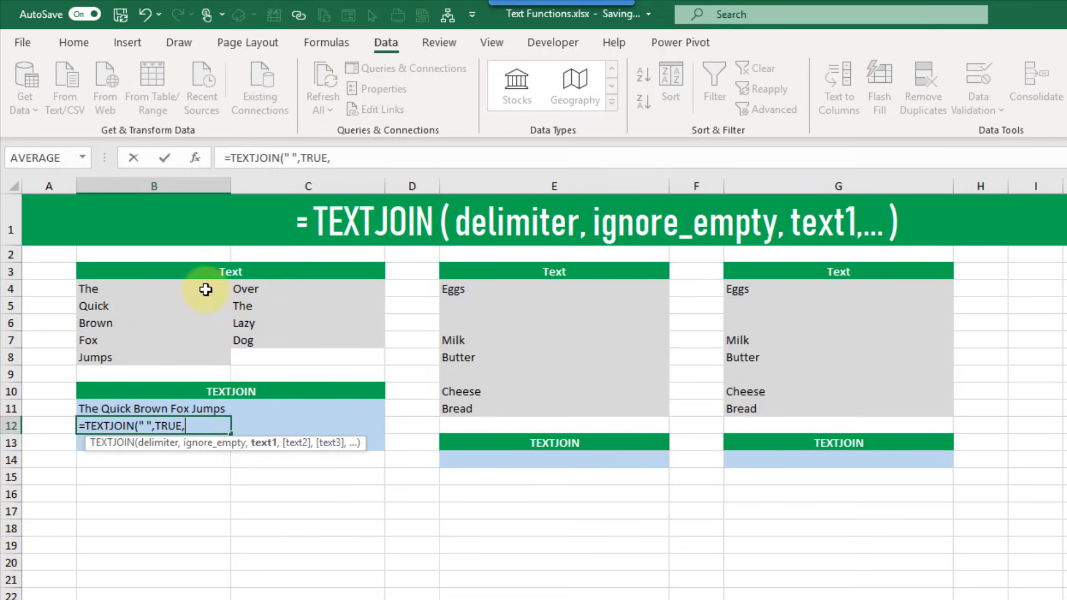
{"action": "left_click_drag", "start_coordinate": [205, 288], "coordinate": [206, 359]}
{"action": "type", "text": ","}
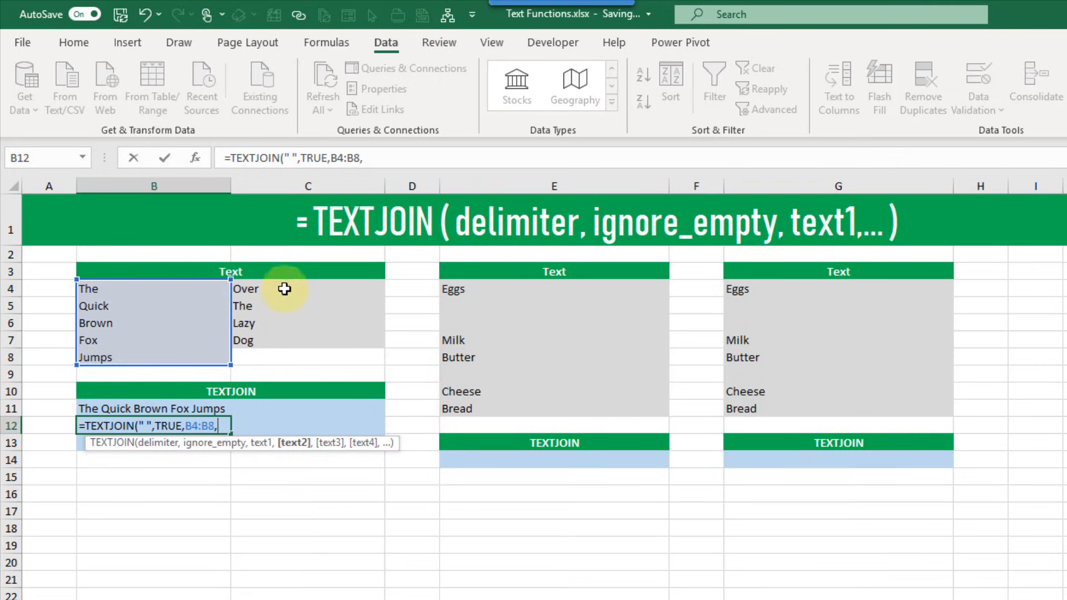
{"action": "left_click_drag", "start_coordinate": [285, 288], "coordinate": [289, 340]}
{"action": "type", "text": ")"}
{"action": "key", "text": "Return"}
{"action": "key", "text": "Up"}
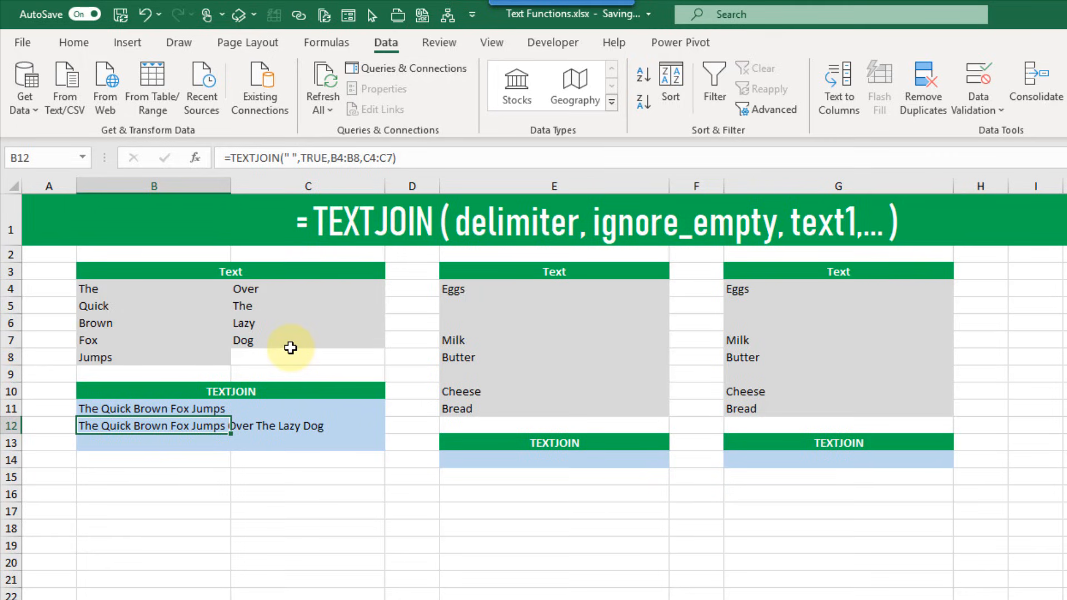
{"action": "key", "text": "Down"}
Enter =TEXTJOIN(" ",TRUE,B4:C8) in B13 to join the whole word block
{"action": "type", "text": "=te"}
{"action": "key", "text": "Down"}
{"action": "key", "text": "Tab"}
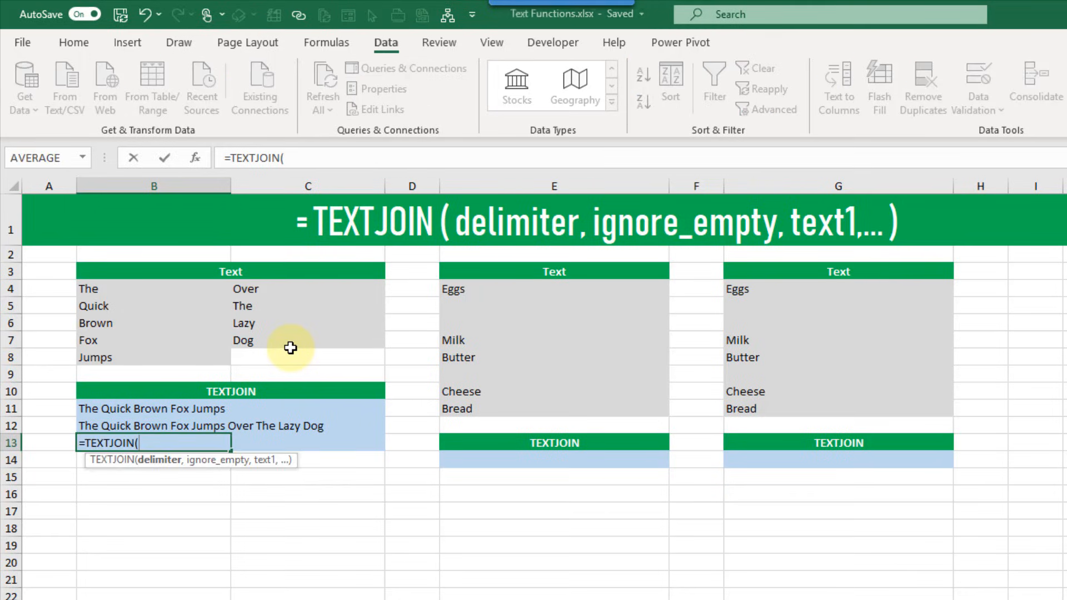
{"action": "type", "text": "\""}
{"action": "type", "text": ","}
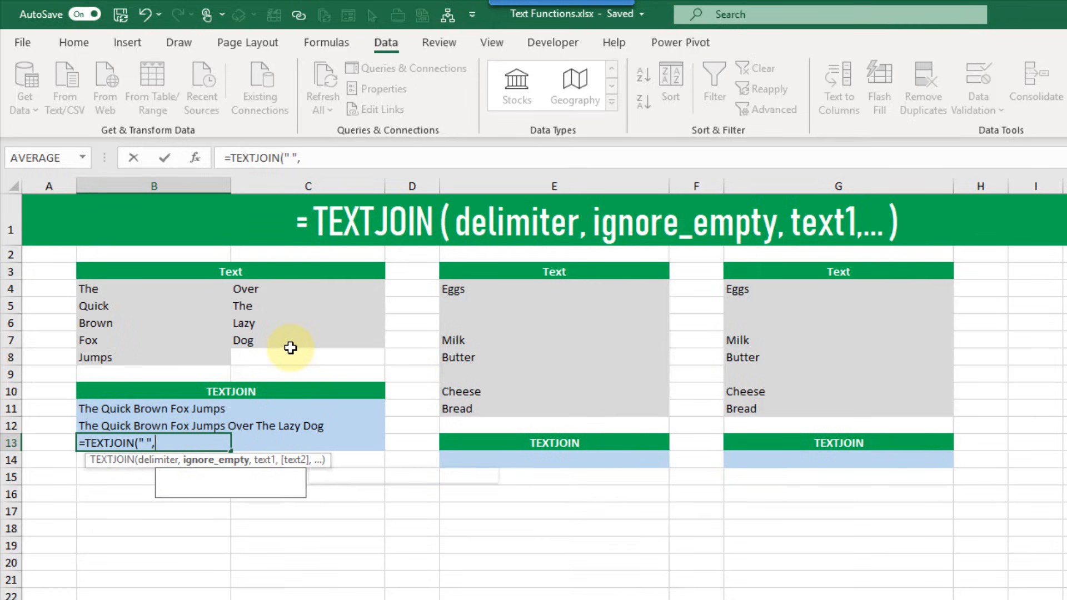
{"action": "key", "text": "Tab"}
{"action": "type", "text": ","}
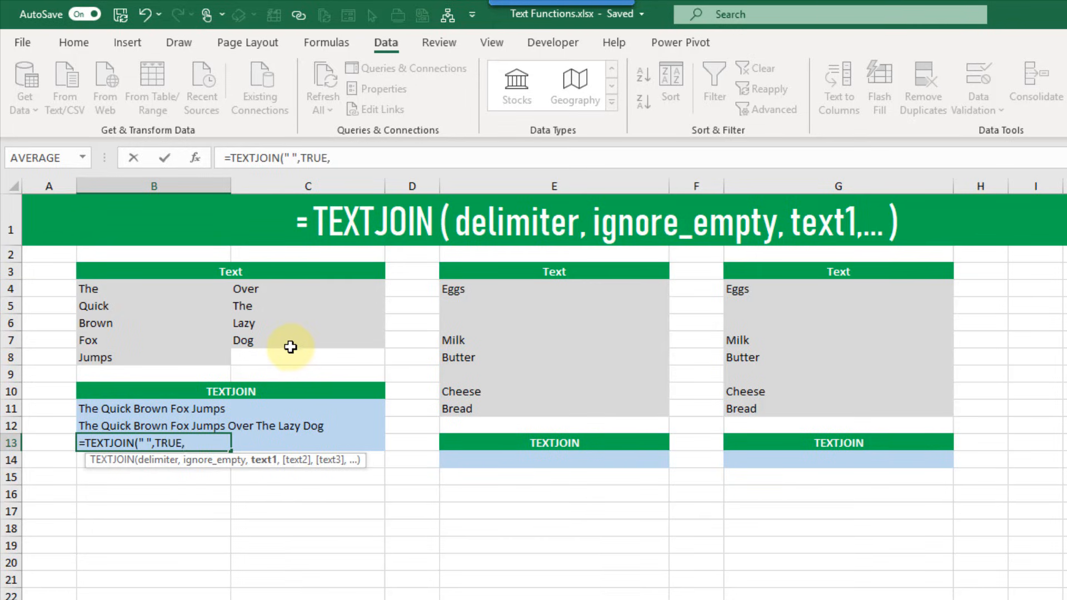
{"action": "left_click", "coordinate": [212, 290]}
{"action": "left_click_drag", "start_coordinate": [212, 290], "coordinate": [282, 358]}
{"action": "type", "text": ")"}
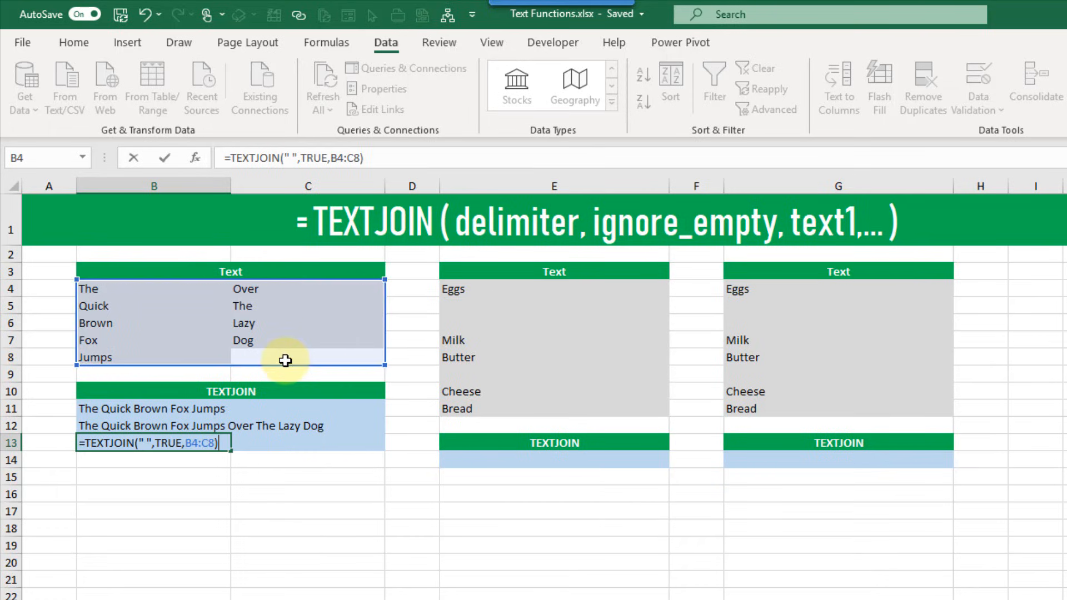
{"action": "key", "text": "Return"}
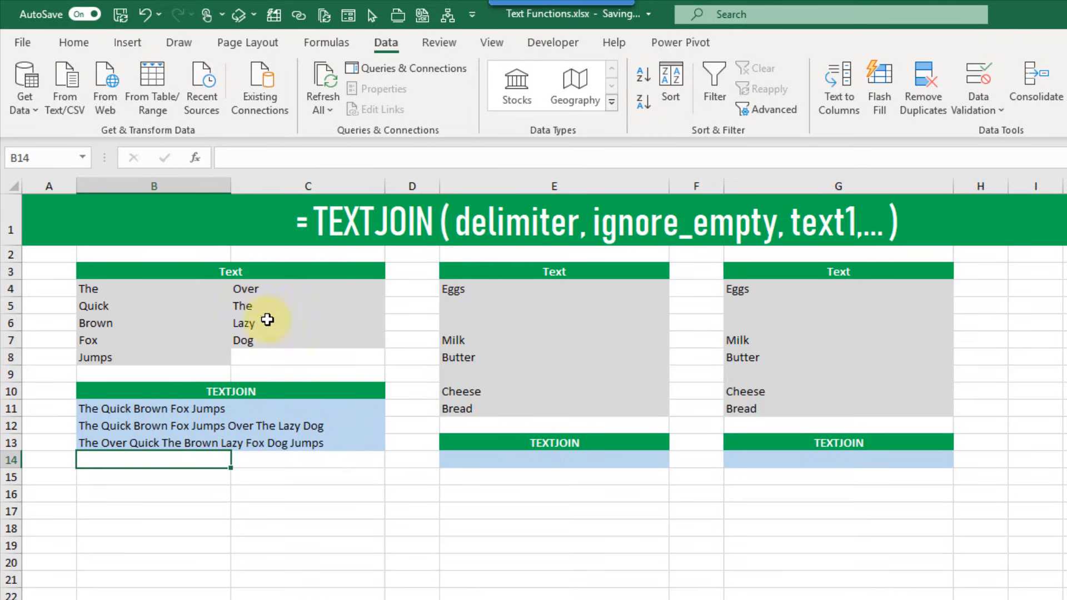
Compare with B12, then trace the row-by-row joining order through B4, C4, B5, C5
{"action": "left_click", "coordinate": [187, 428]}
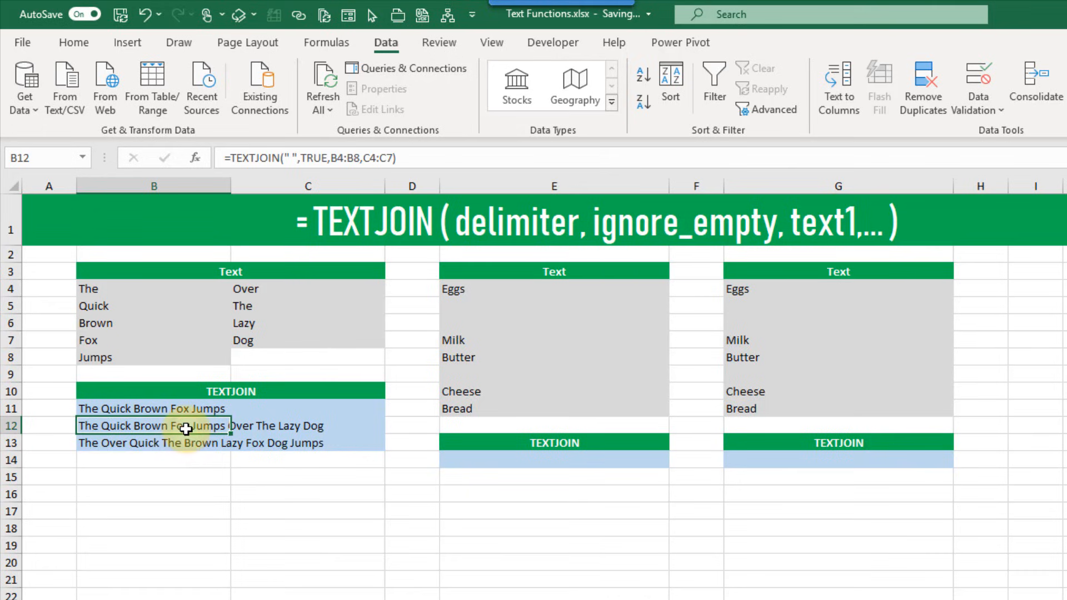
{"action": "left_click", "coordinate": [179, 287]}
{"action": "left_click", "coordinate": [244, 290]}
{"action": "left_click", "coordinate": [161, 306]}
{"action": "left_click", "coordinate": [255, 310]}
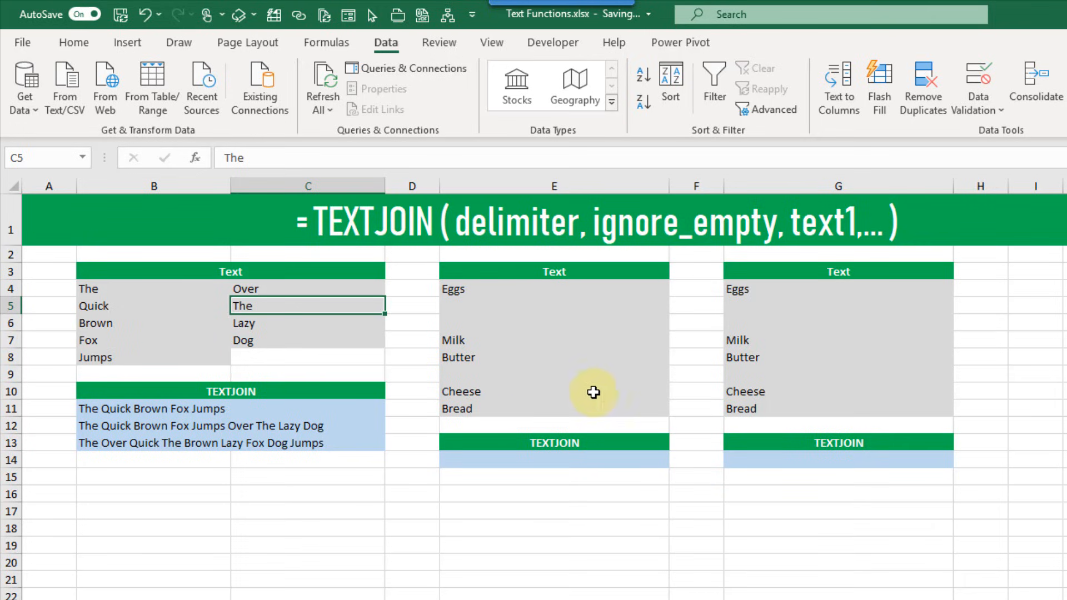
Enter =TEXTJOIN(", ",TRUE,E4:E11) in E14 to list Eggs, Milk, Butter, Cheese, Bread without blanks
{"action": "left_click", "coordinate": [556, 465]}
{"action": "key", "text": "F2"}
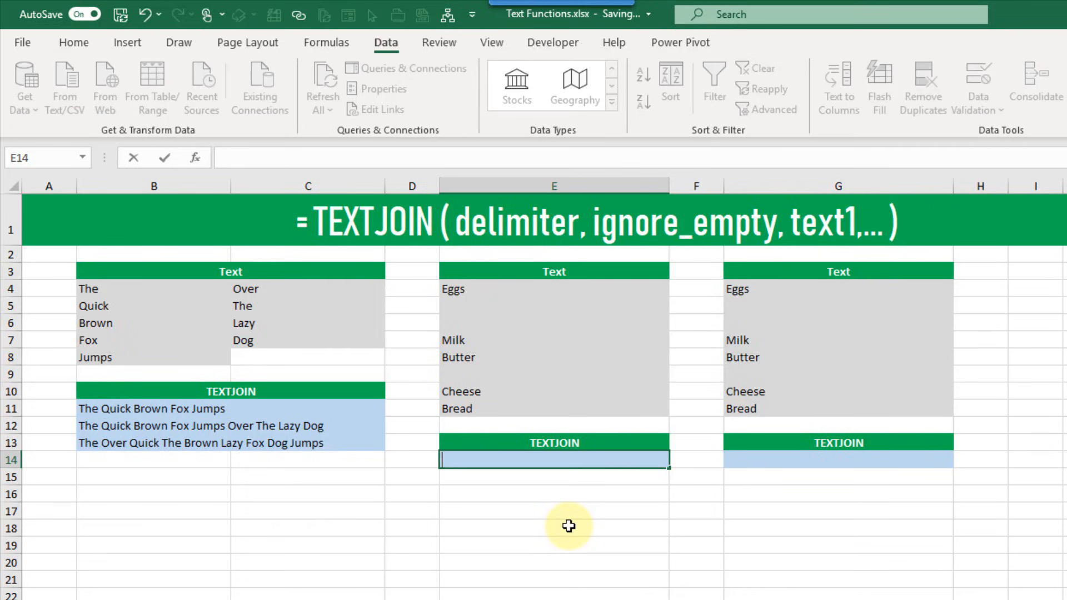
{"action": "type", "text": "=te"}
{"action": "key", "text": "Down"}
{"action": "key", "text": "Tab"}
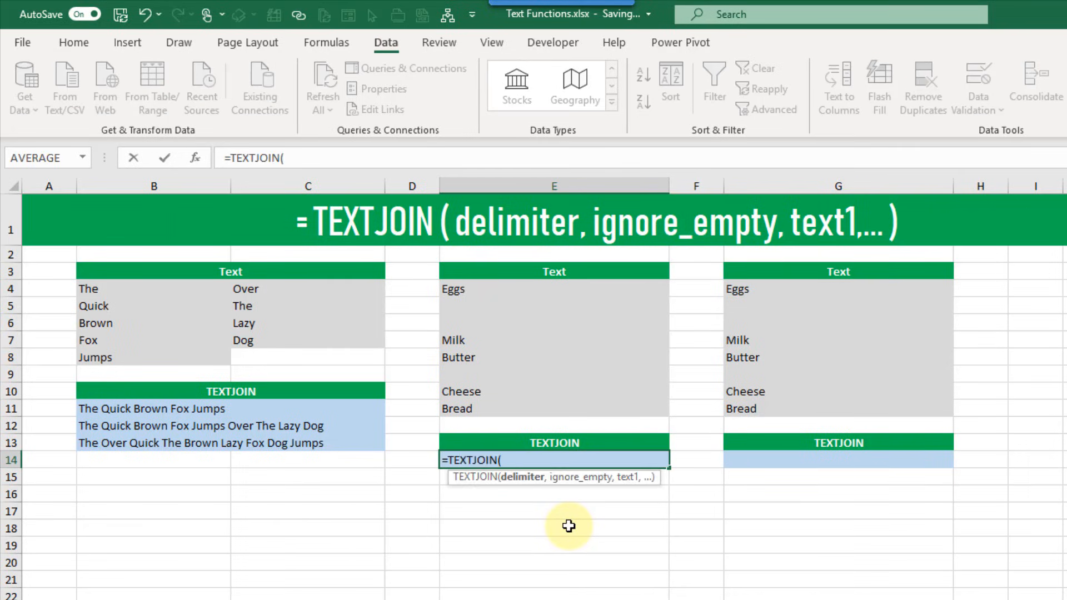
{"action": "type", "text": "\", \","}
{"action": "key", "text": "Tab"}
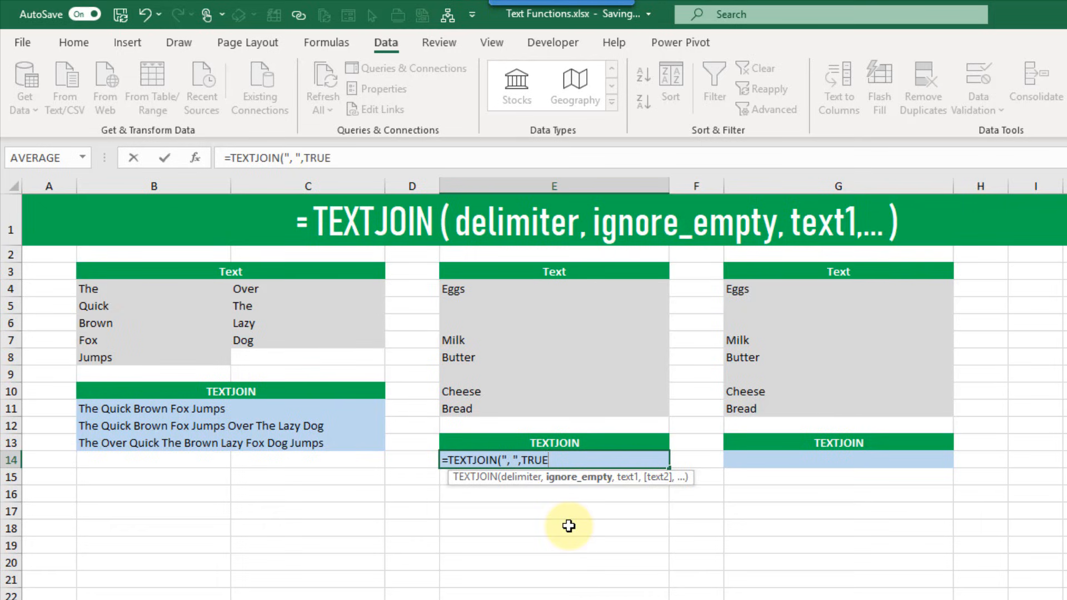
{"action": "type", "text": ","}
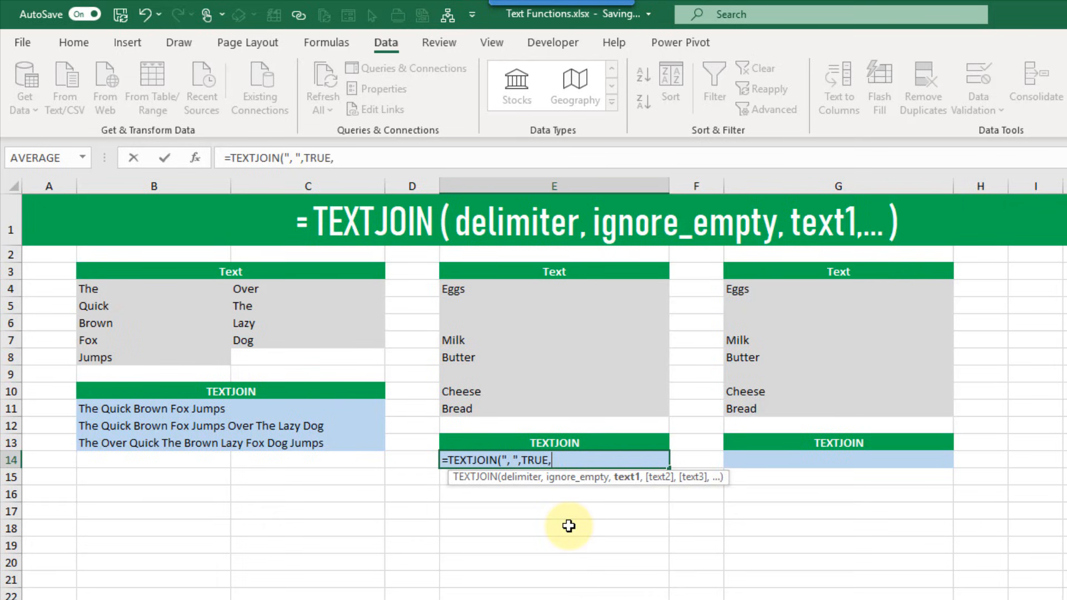
{"action": "left_click_drag", "start_coordinate": [469, 299], "coordinate": [479, 406]}
{"action": "type", "text": ")"}
{"action": "key", "text": "Return"}
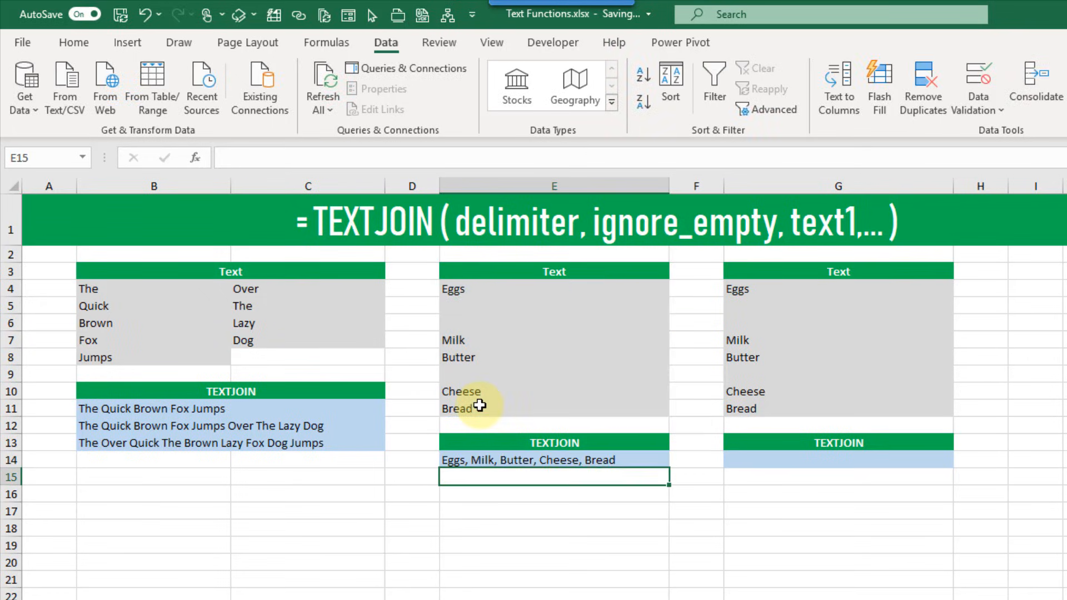
{"action": "key", "text": "Up"}
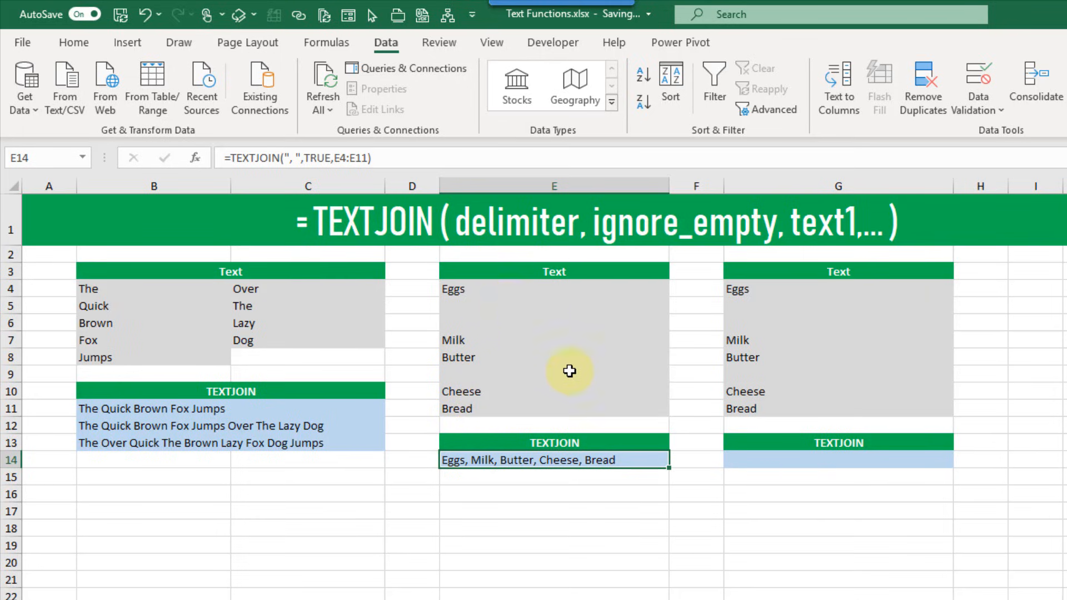
Enter =TEXTJOIN(", ",FALSE,G4:G11) in G14, then highlight the empty cells G5:G6 and G9
{"action": "left_click", "coordinate": [746, 460]}
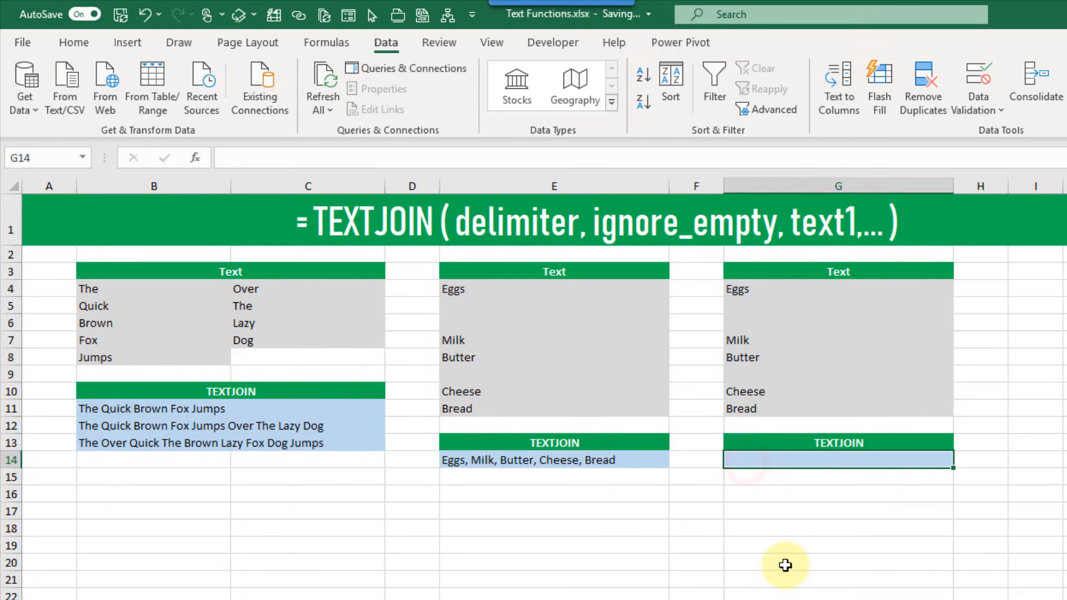
{"action": "type", "text": "=textjoin("}
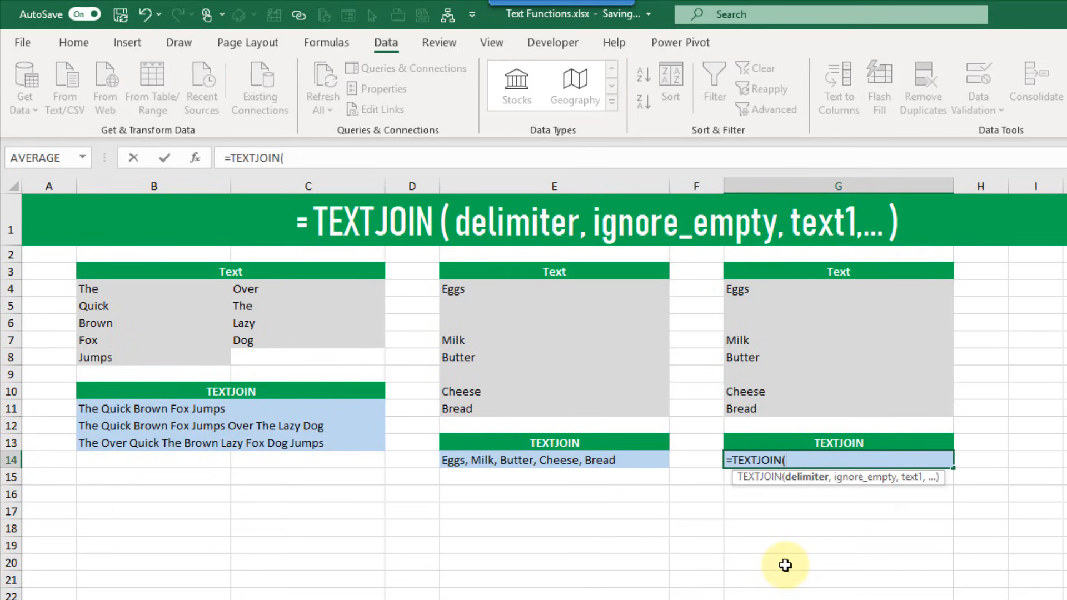
{"action": "type", "text": "\", \","}
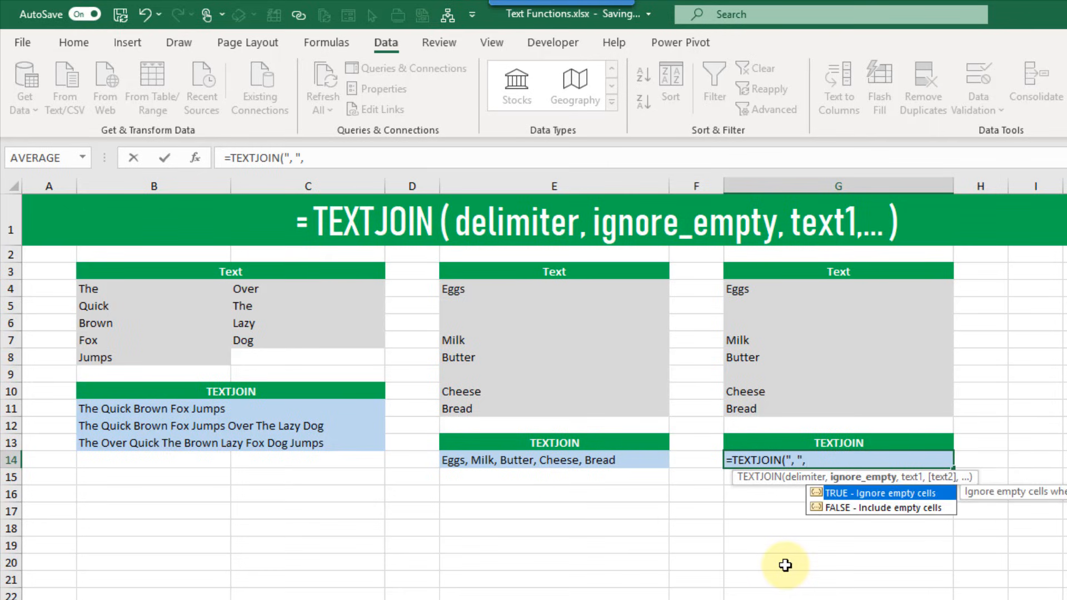
{"action": "key", "text": "Down"}
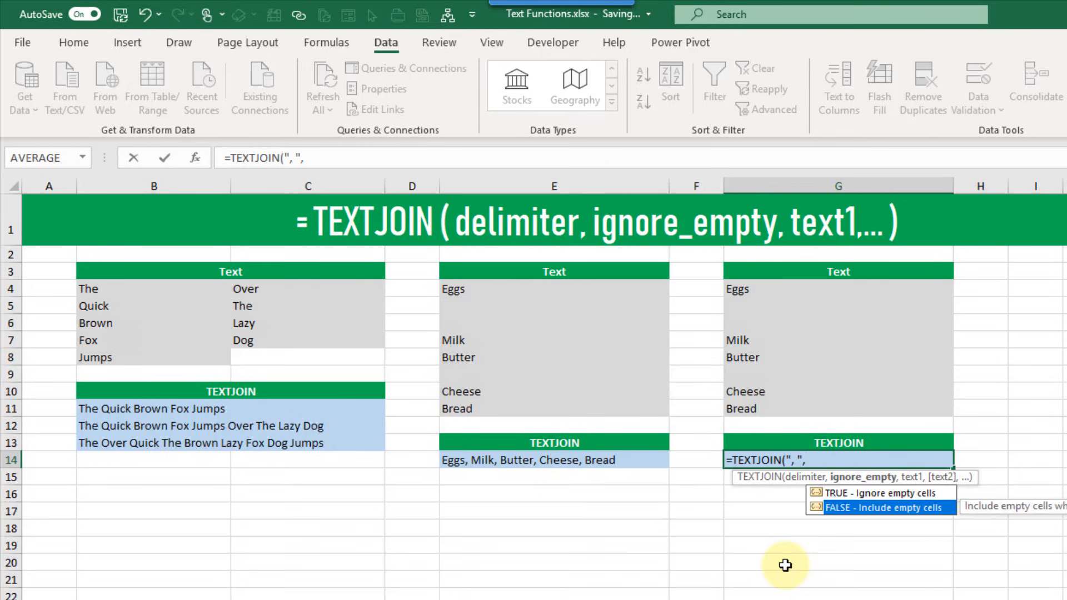
{"action": "key", "text": "Tab"}
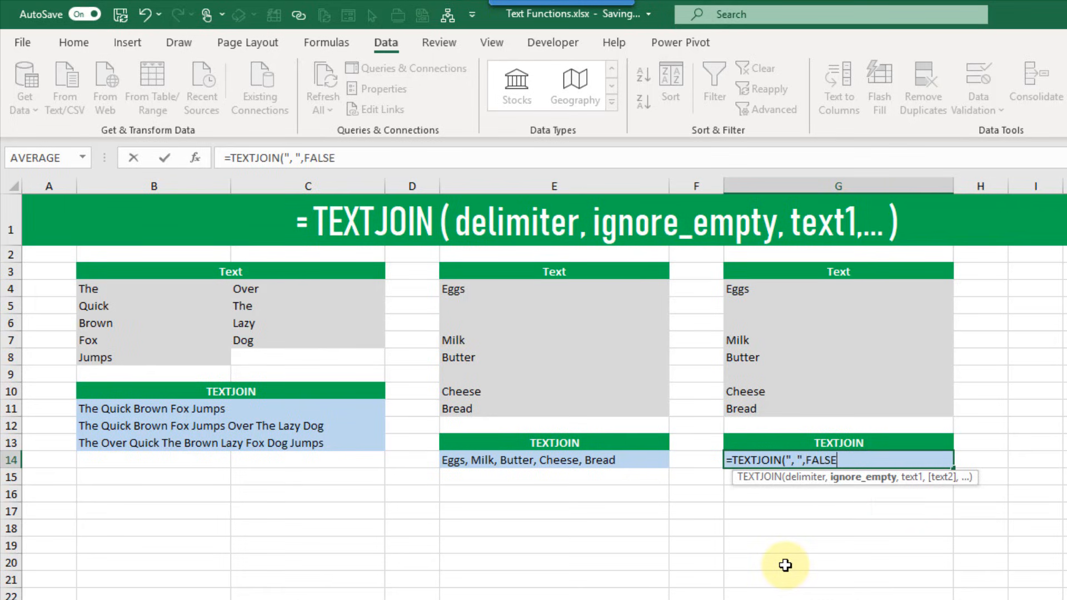
{"action": "type", "text": ","}
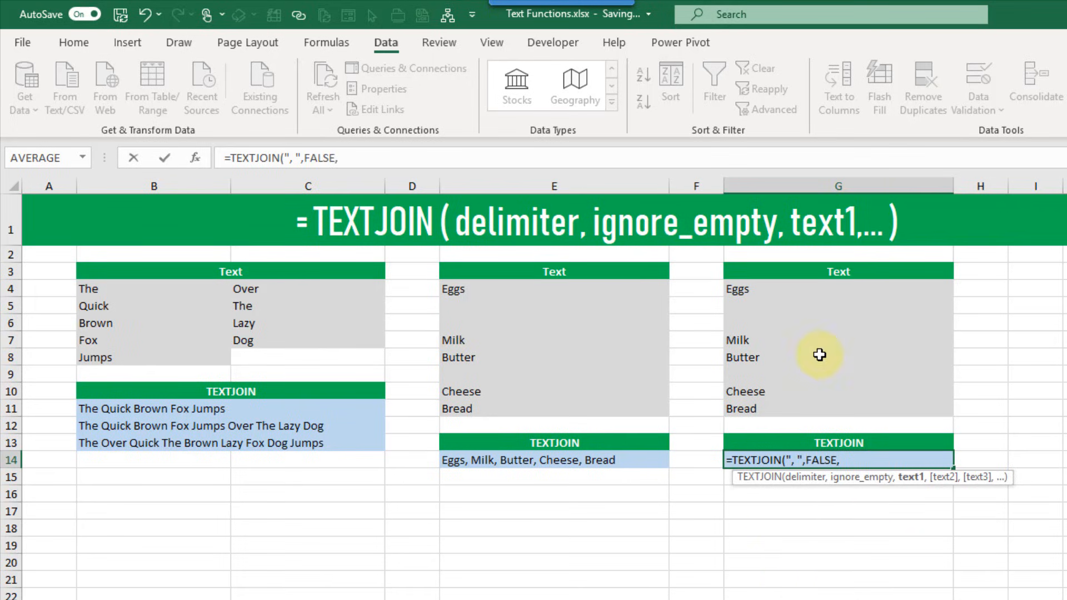
{"action": "left_click_drag", "start_coordinate": [820, 289], "coordinate": [820, 408]}
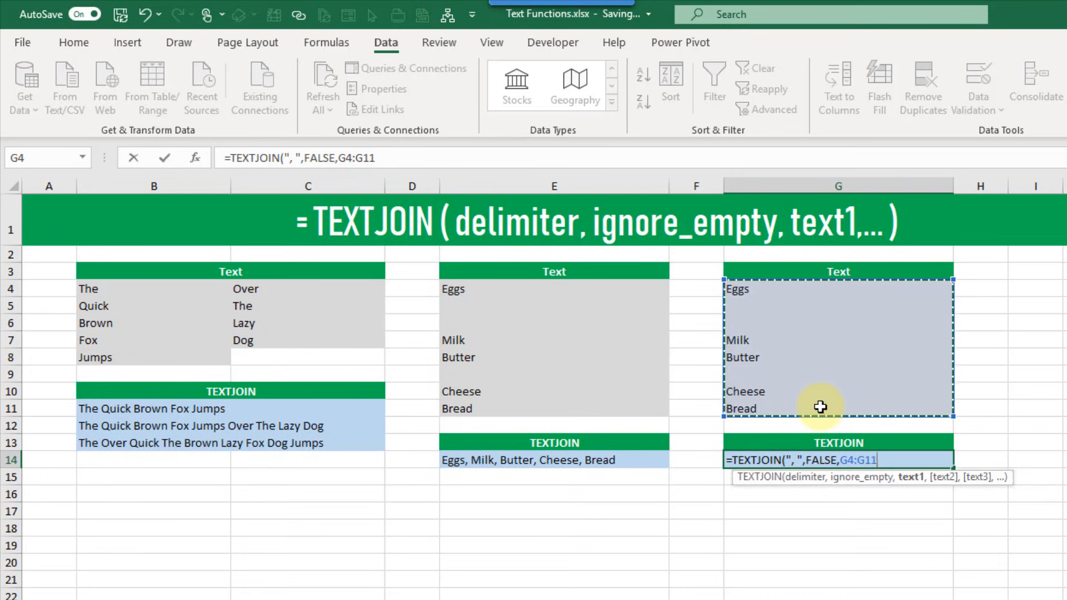
{"action": "type", "text": ")"}
{"action": "key", "text": "Return"}
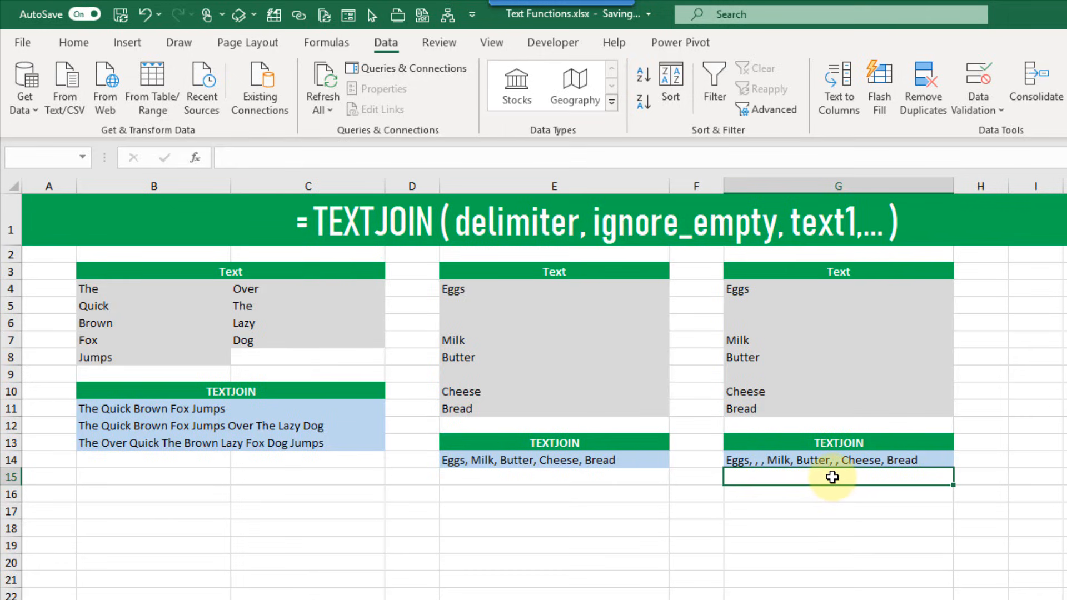
{"action": "left_click_drag", "start_coordinate": [742, 306], "coordinate": [743, 323]}
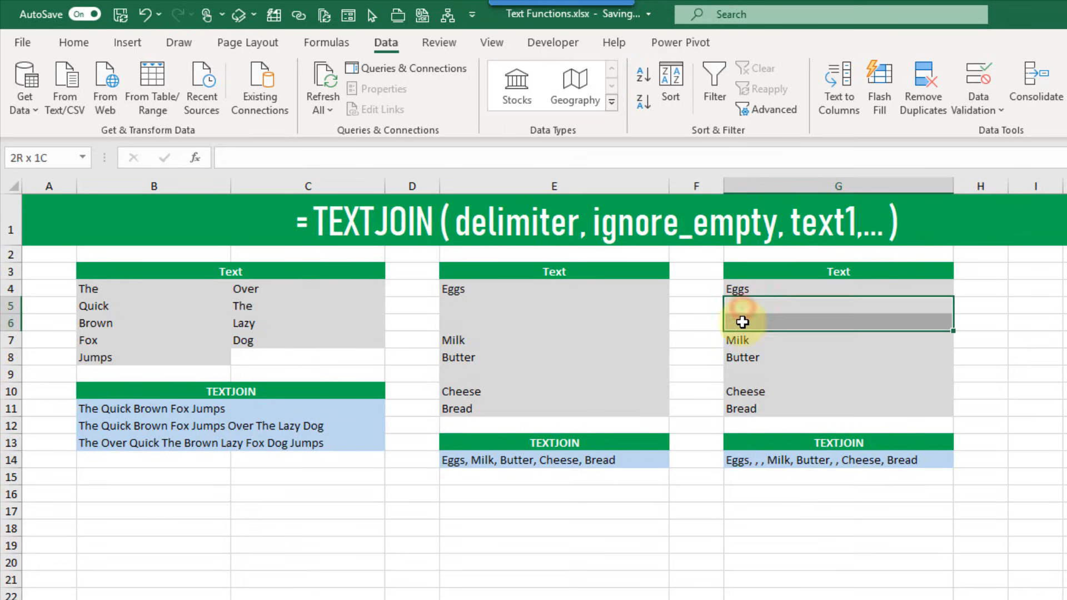
{"action": "left_click", "coordinate": [745, 374]}
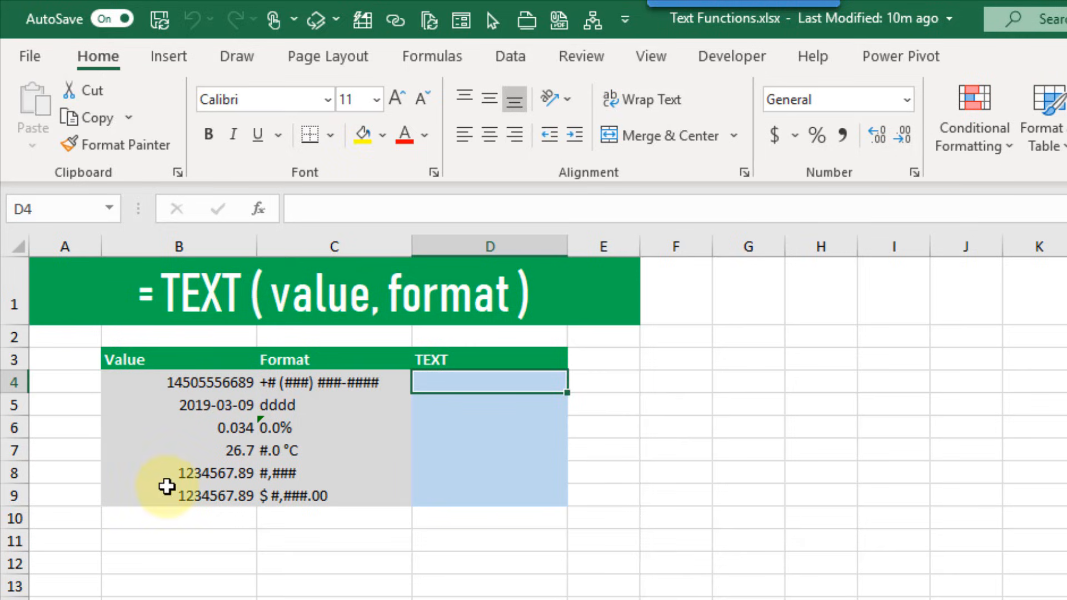
{"action": "left_click", "coordinate": [389, 384]}
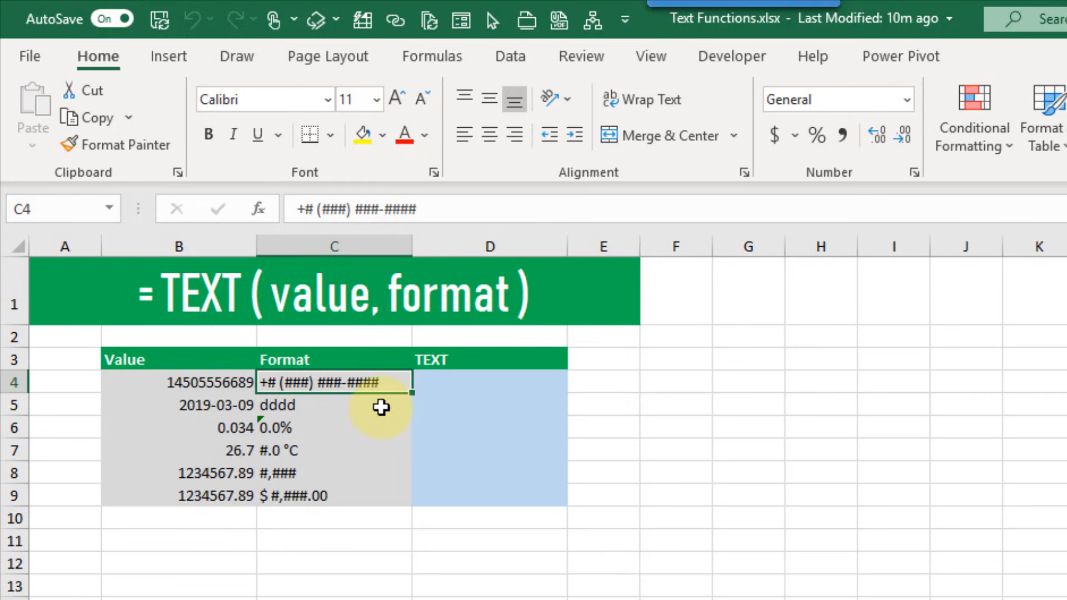
{"action": "left_click", "coordinate": [380, 407]}
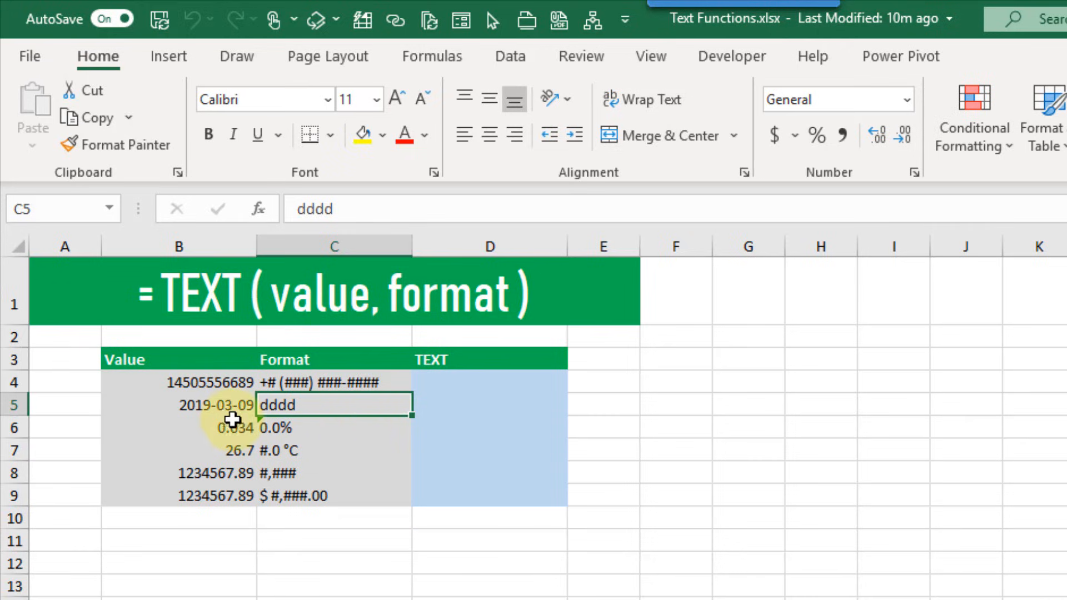
{"action": "left_click", "coordinate": [347, 426]}
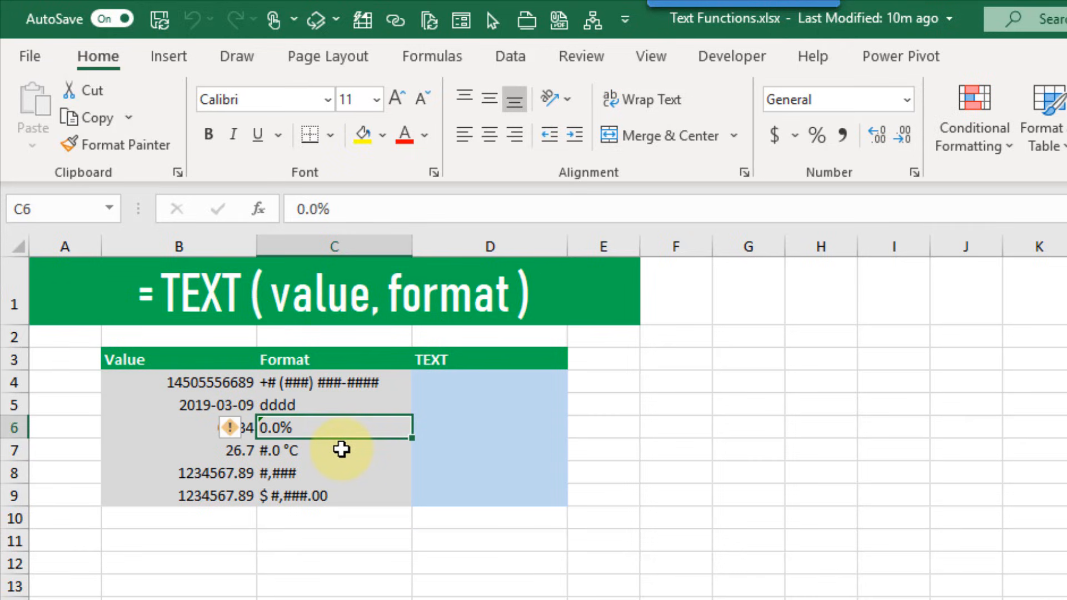
{"action": "left_click", "coordinate": [343, 447]}
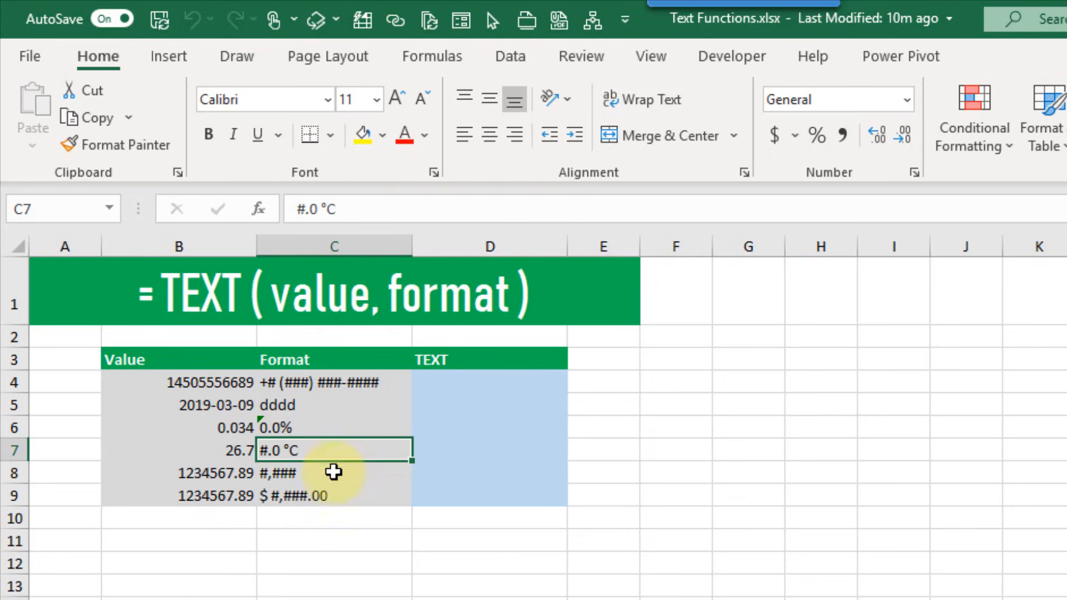
{"action": "left_click", "coordinate": [334, 474]}
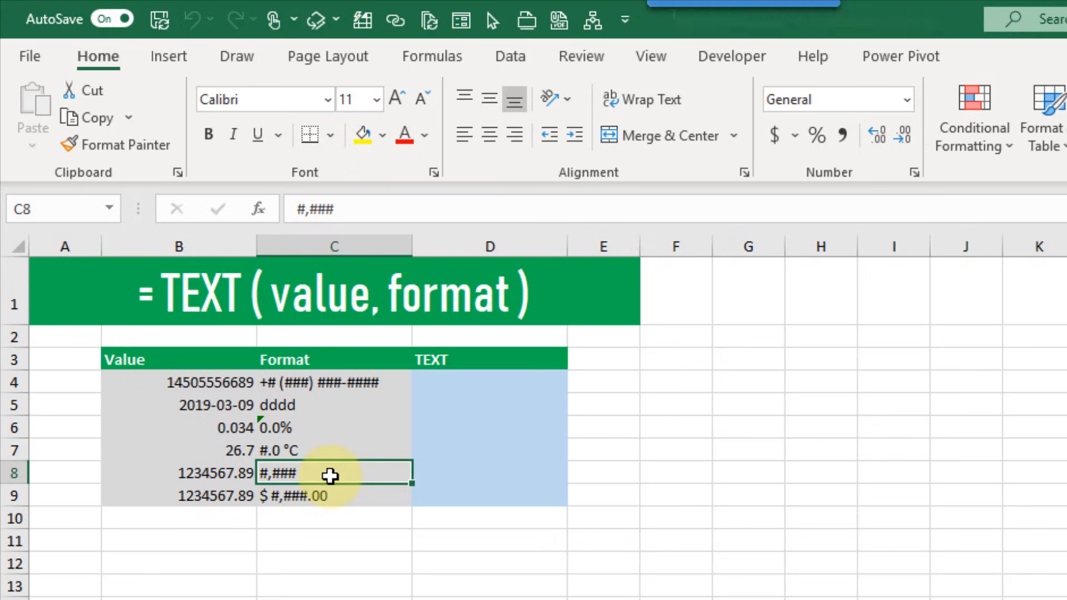
{"action": "left_click", "coordinate": [345, 495]}
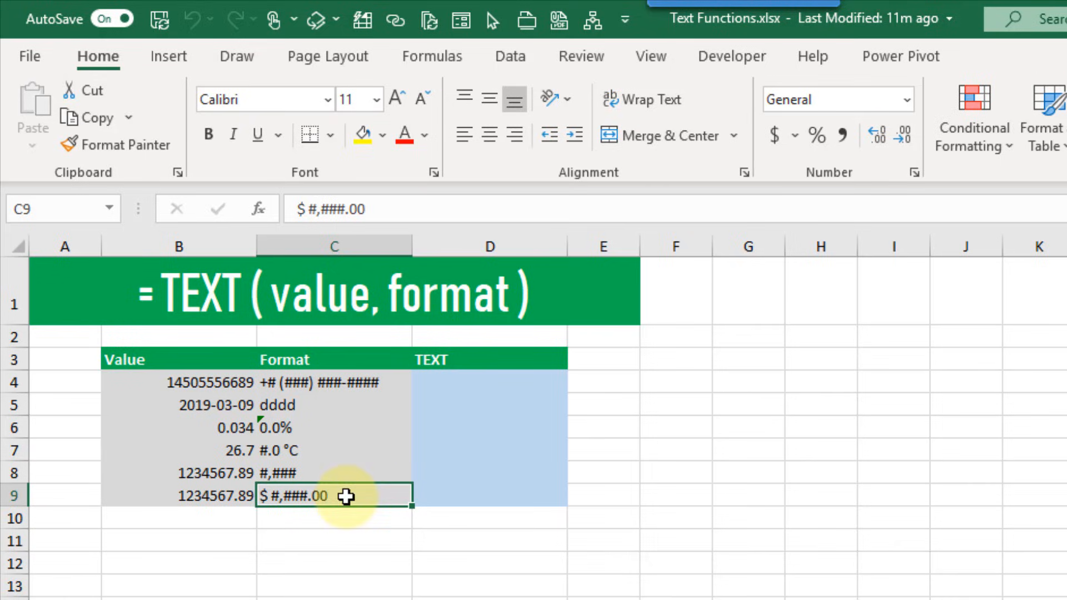
{"action": "left_click", "coordinate": [489, 383]}
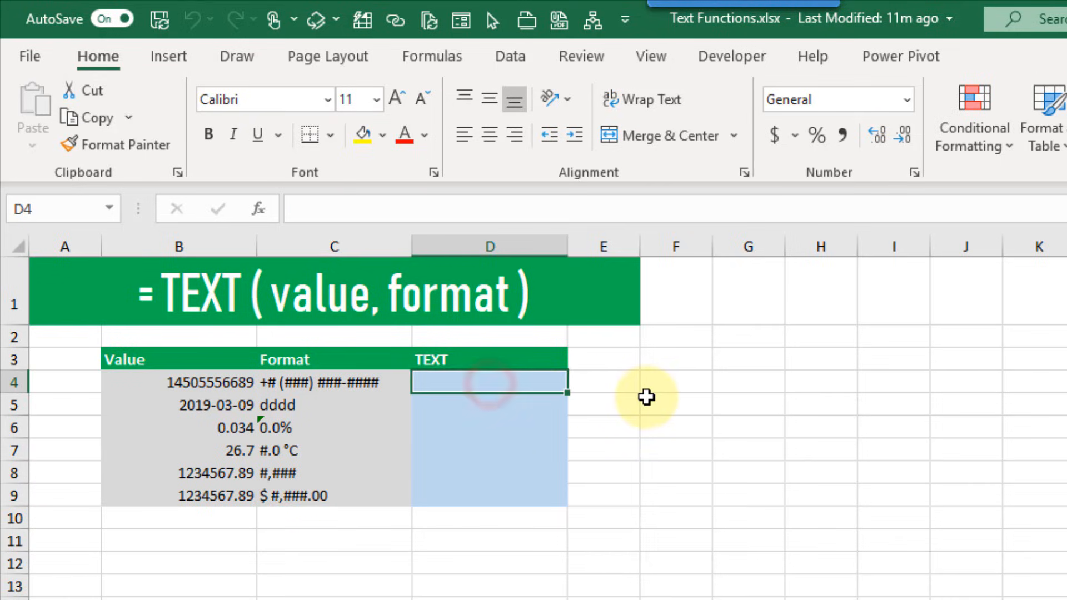
Enter =TEXT(B4,C4) in D4 to format B4's value with the code in C4
{"action": "type", "text": "=te"}
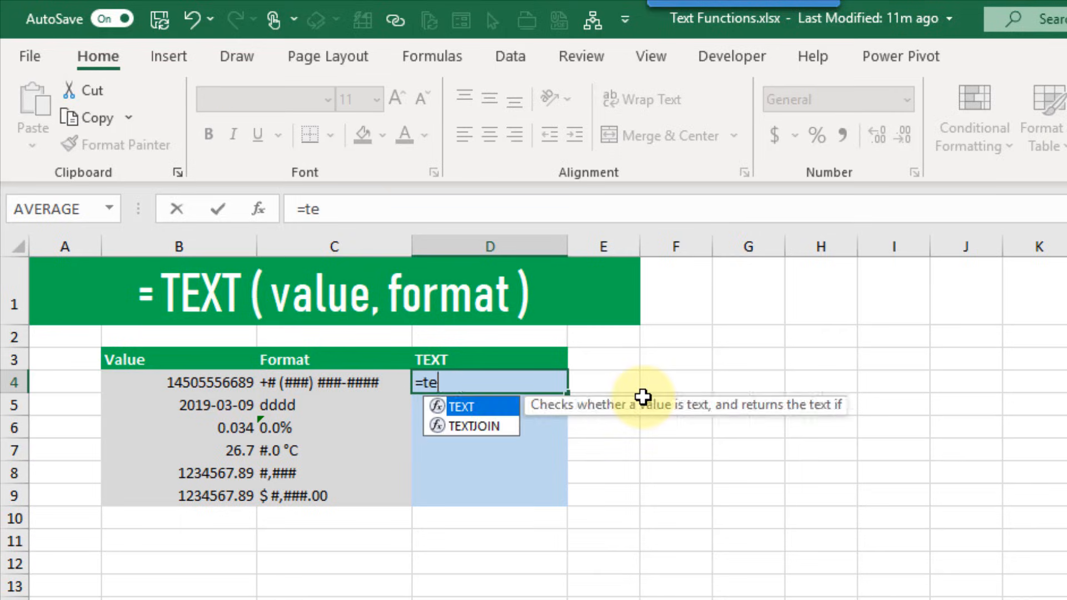
{"action": "key", "text": "Tab"}
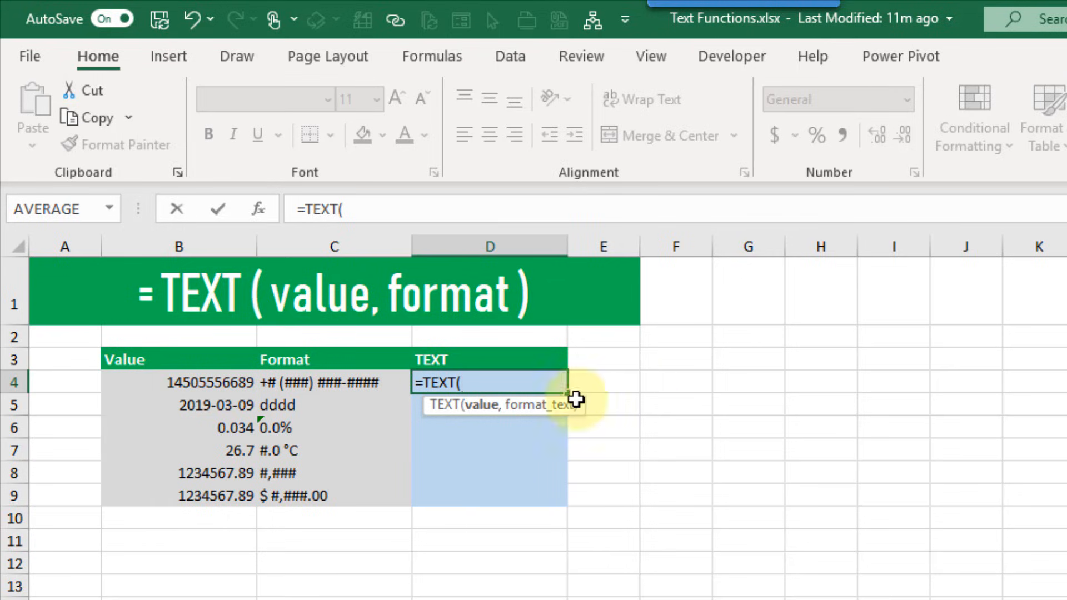
{"action": "left_click", "coordinate": [227, 383]}
{"action": "type", "text": ","}
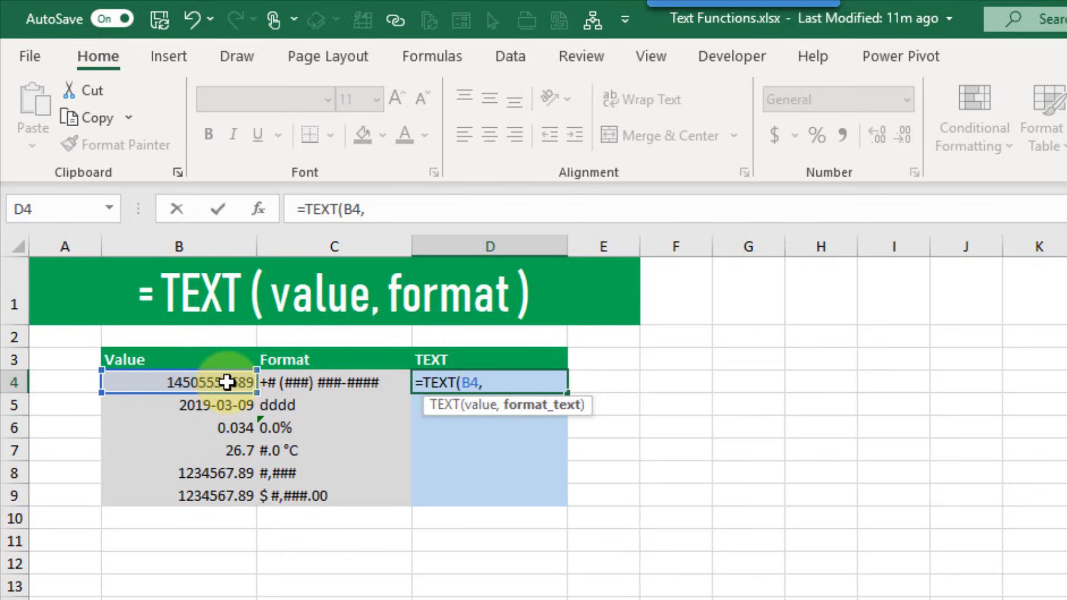
{"action": "left_click", "coordinate": [325, 385]}
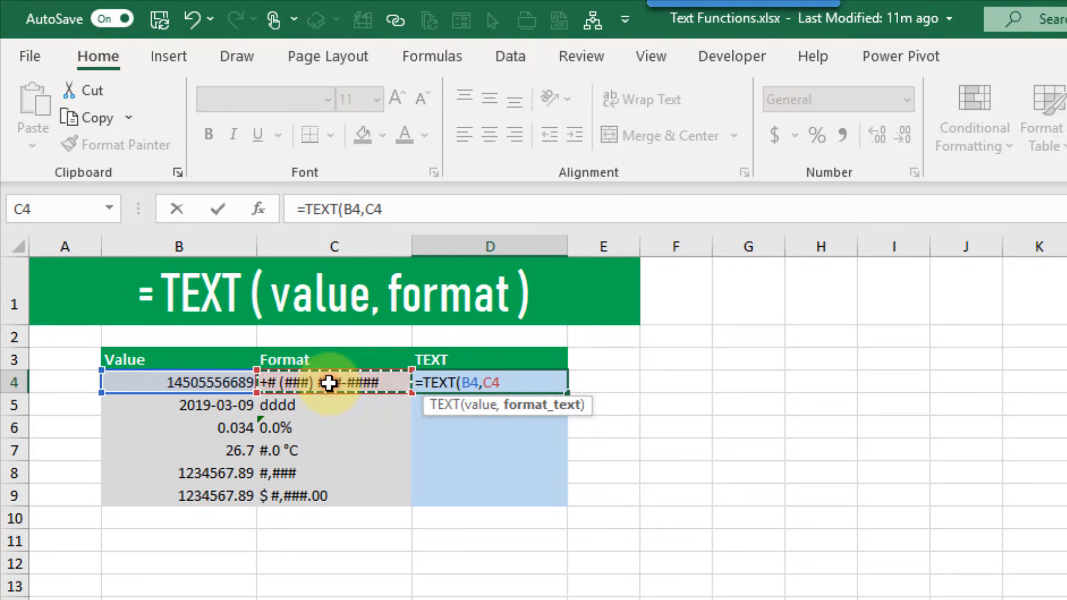
{"action": "type", "text": ")"}
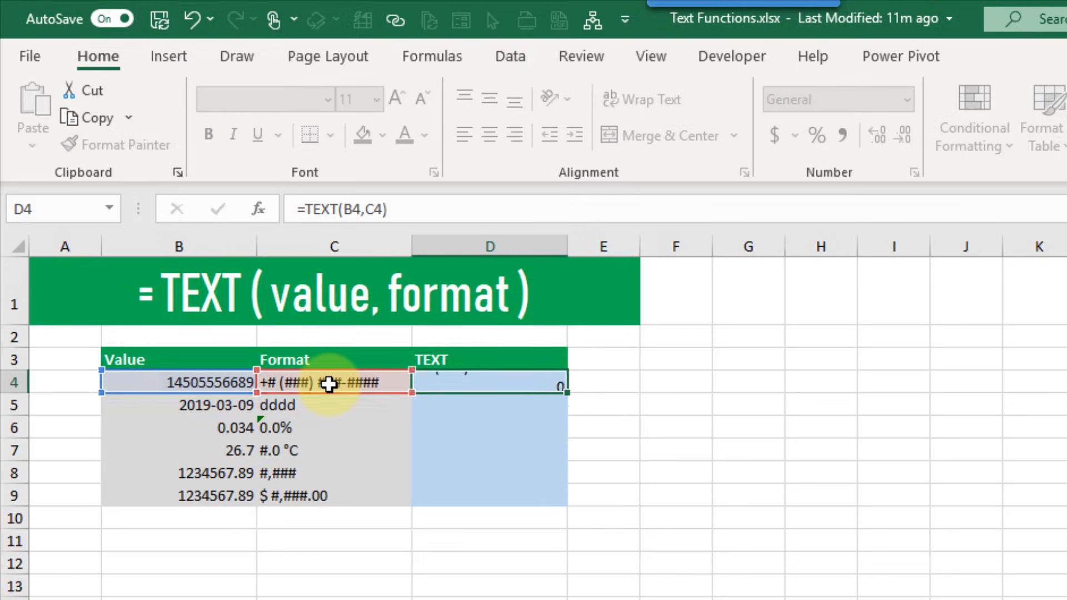
{"action": "key", "text": "Return"}
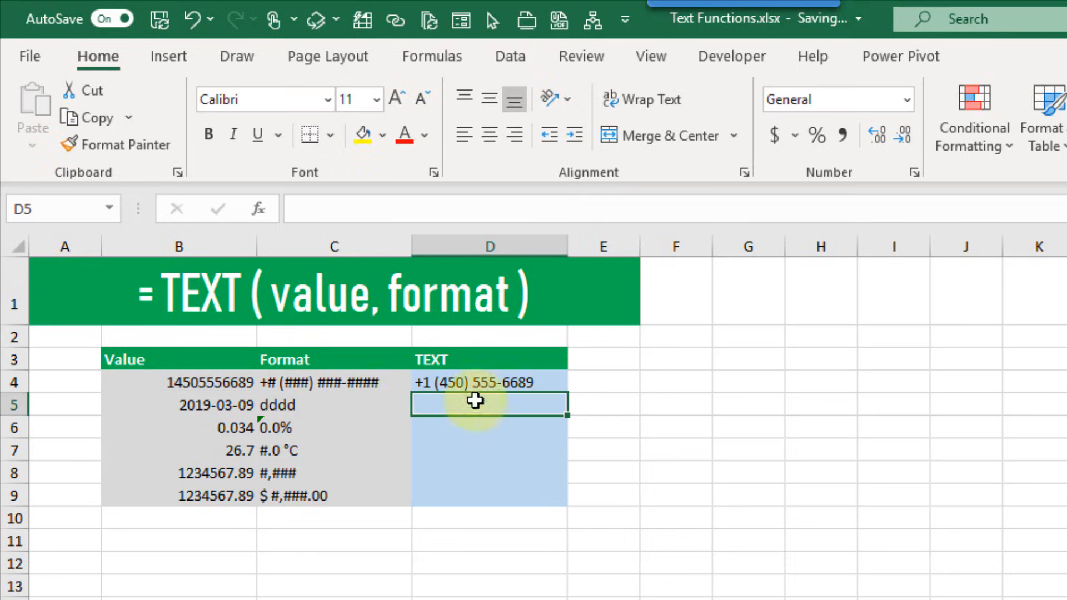
{"action": "left_click", "coordinate": [495, 388]}
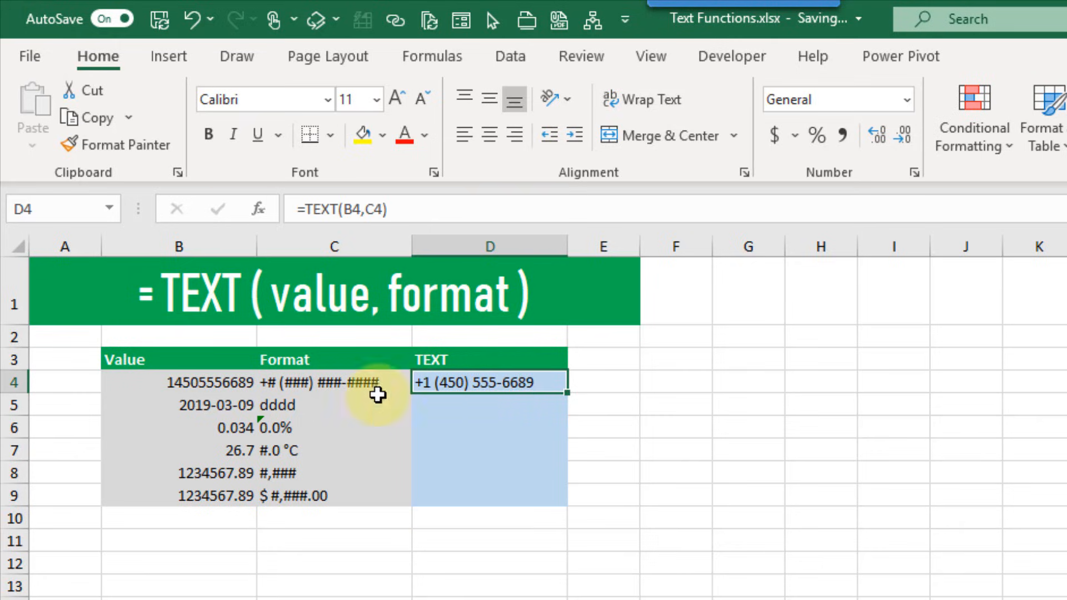
{"action": "left_click", "coordinate": [298, 383]}
Fill the TEXT formula down to D9 and check each formatted result
{"action": "left_click", "coordinate": [519, 389]}
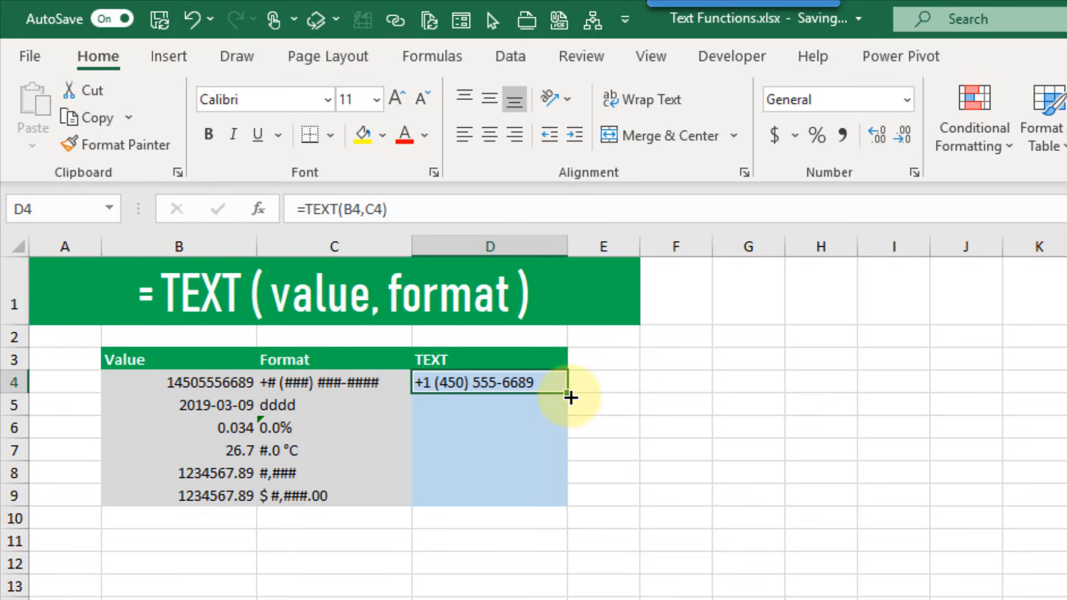
{"action": "double_click", "coordinate": [571, 397]}
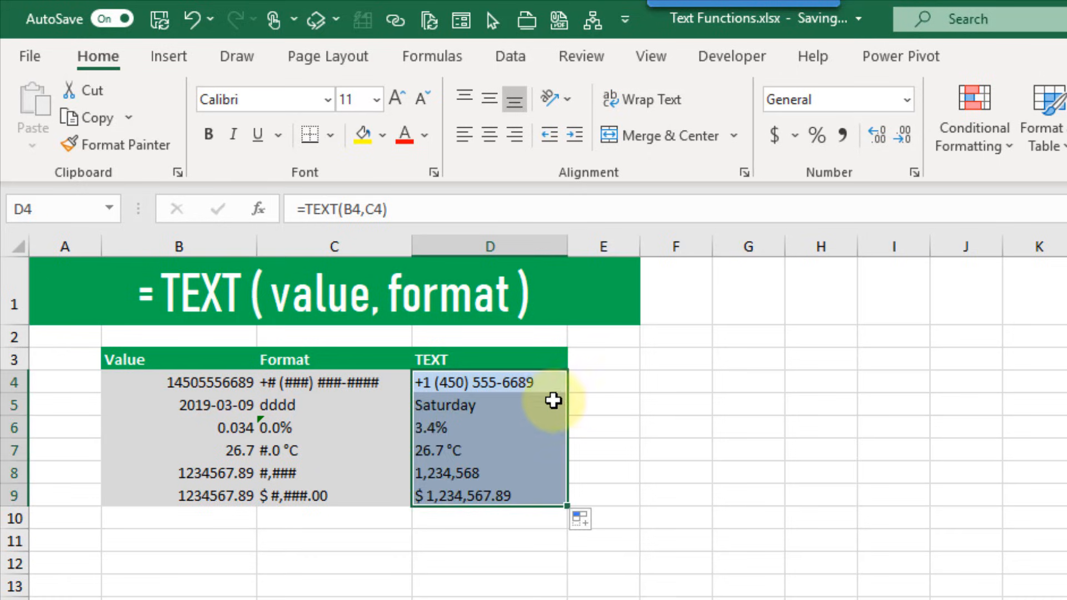
{"action": "key", "text": "Return"}
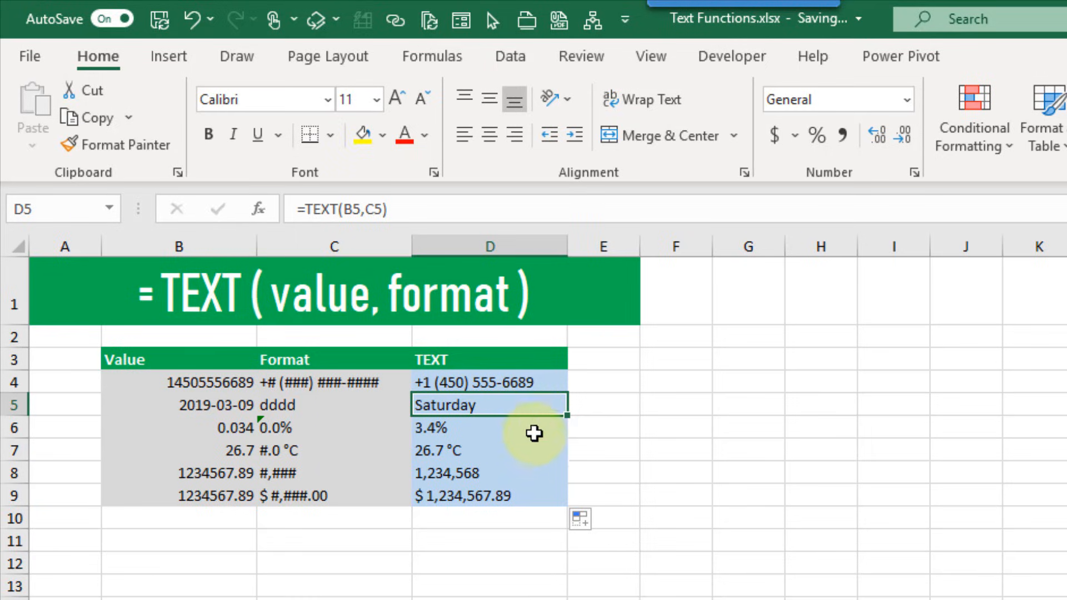
{"action": "key", "text": "Return"}
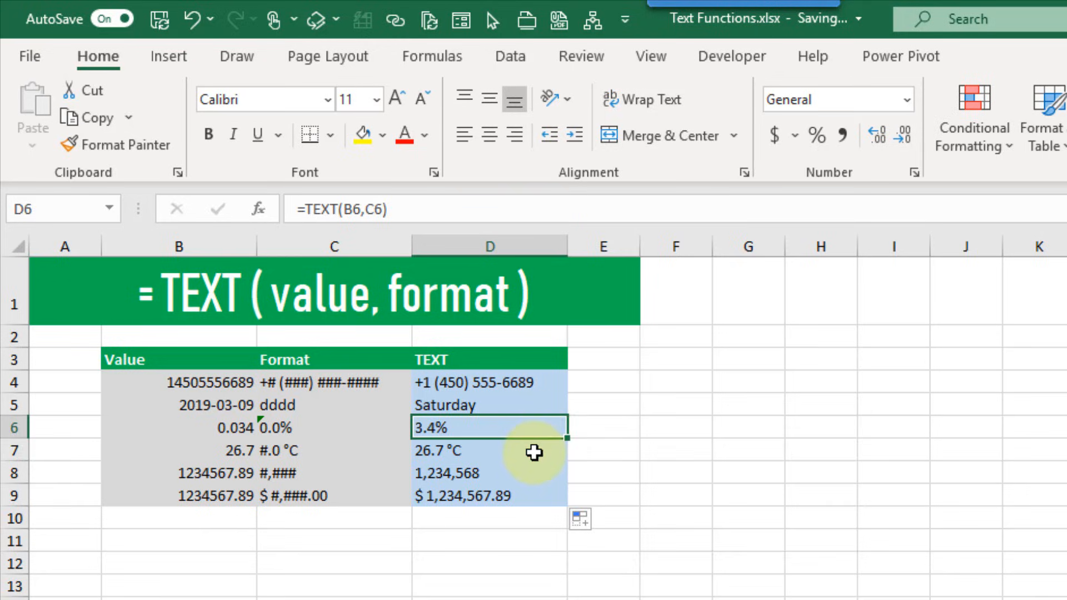
{"action": "key", "text": "Return"}
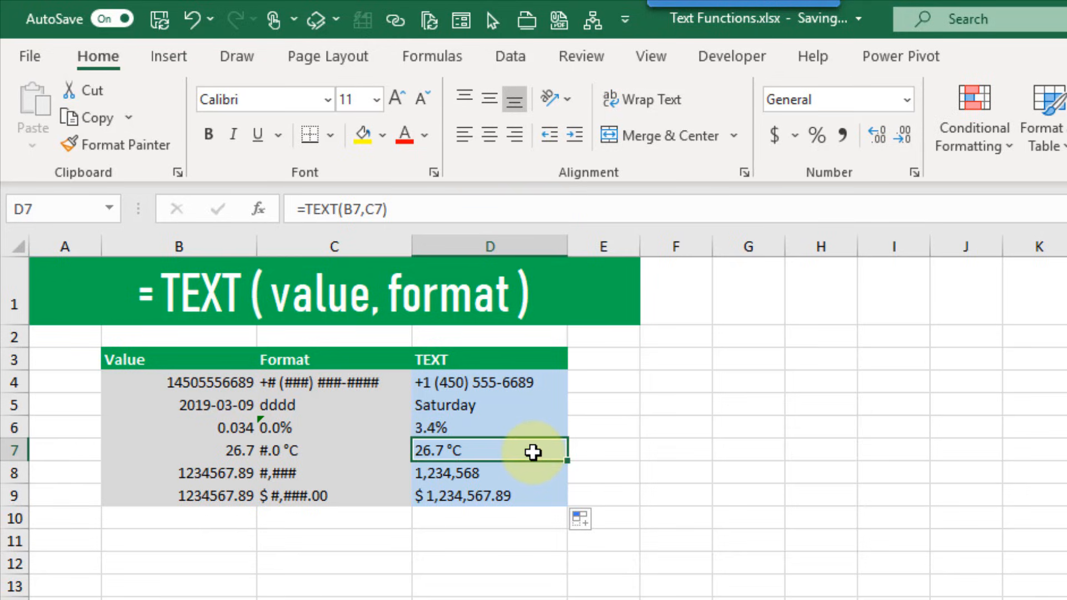
{"action": "key", "text": "Return"}
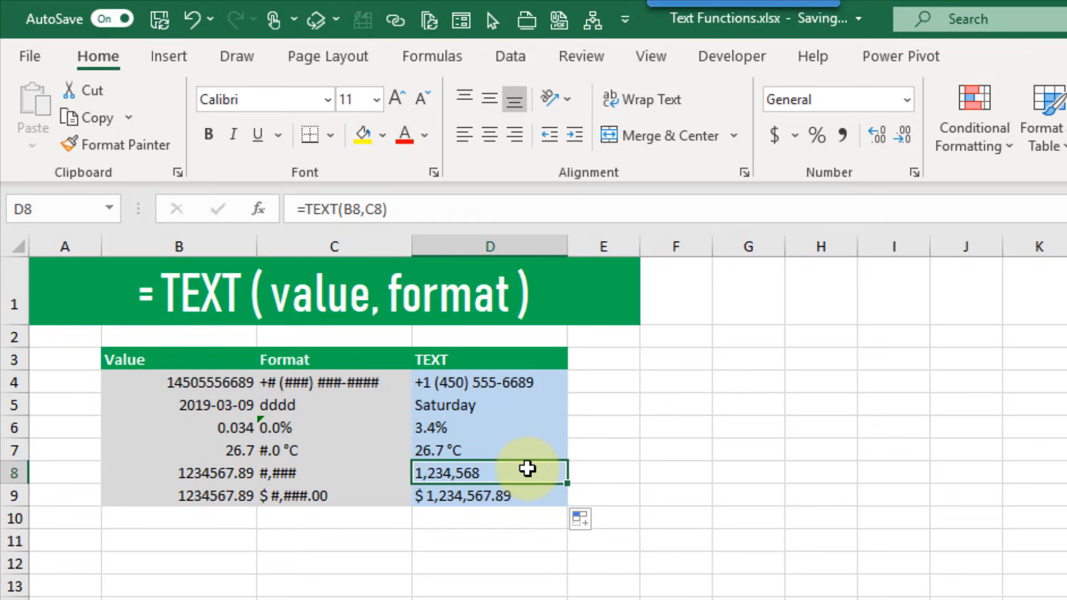
{"action": "left_click", "coordinate": [528, 498]}
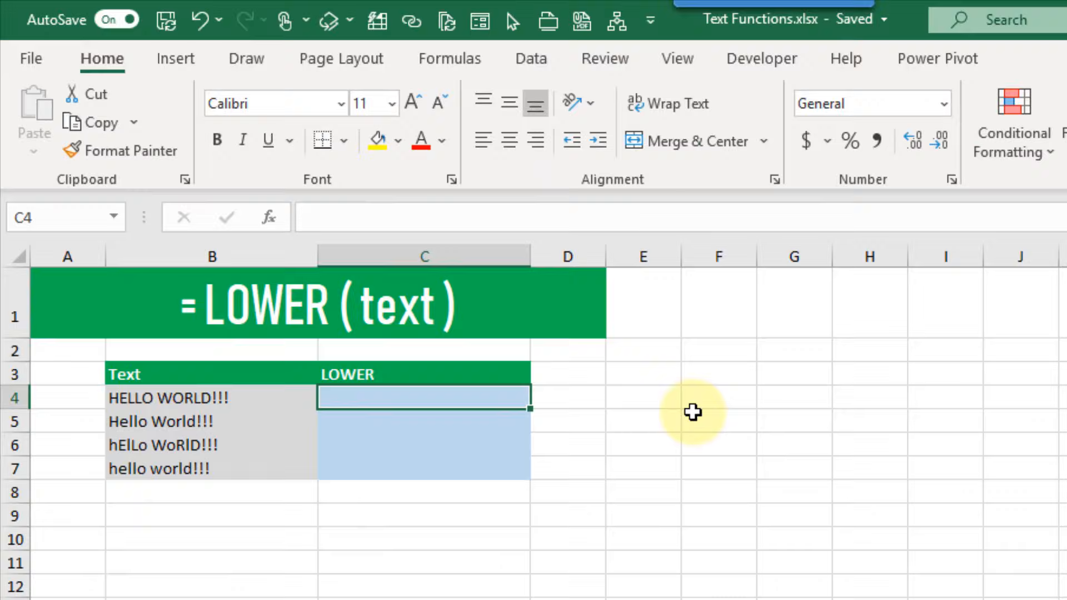
Enter =LOWER(B4) in C4 and compare it with the original text in B4
{"action": "type", "text": "=low"}
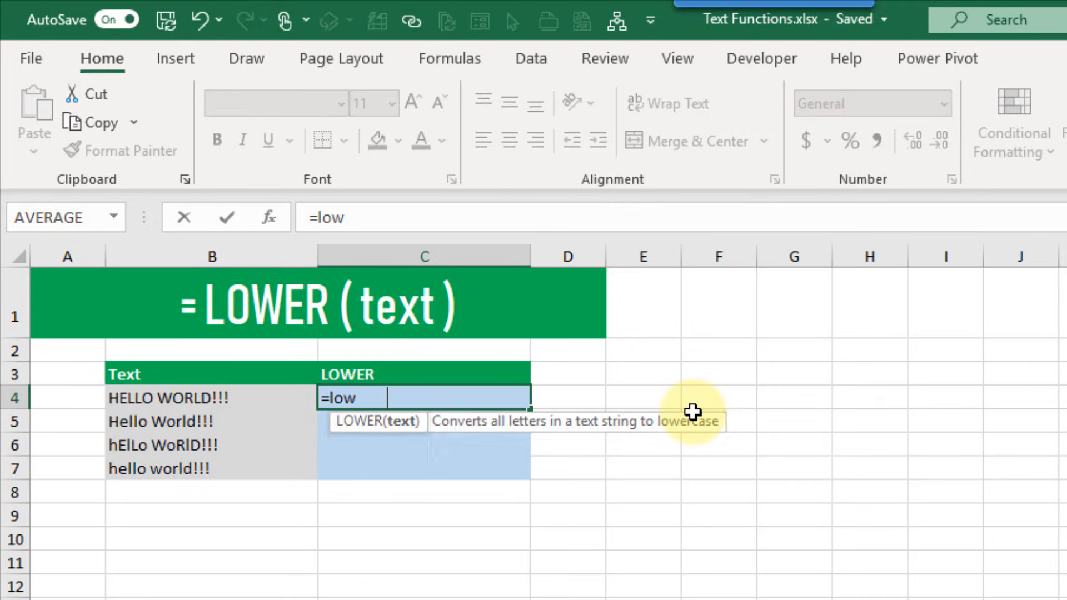
{"action": "key", "text": "Tab"}
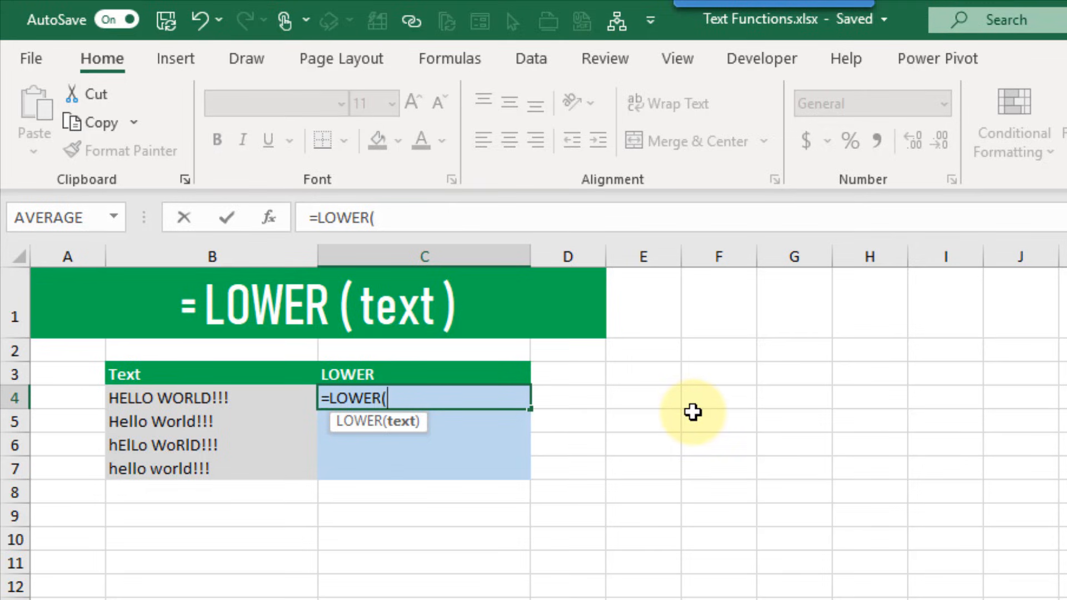
{"action": "left_click", "coordinate": [237, 397]}
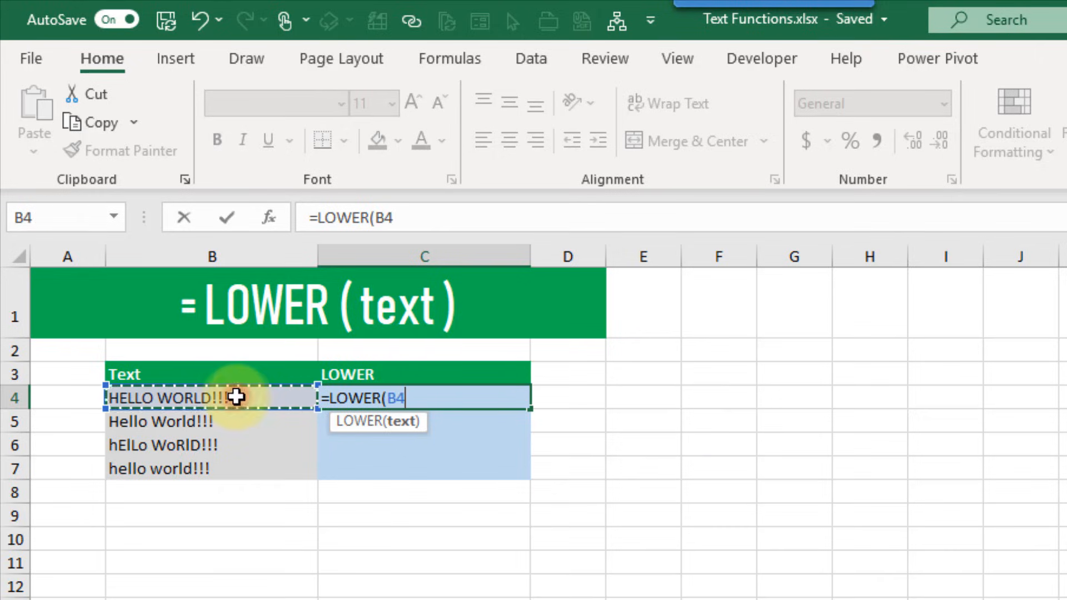
{"action": "type", "text": ")"}
{"action": "key", "text": "Return"}
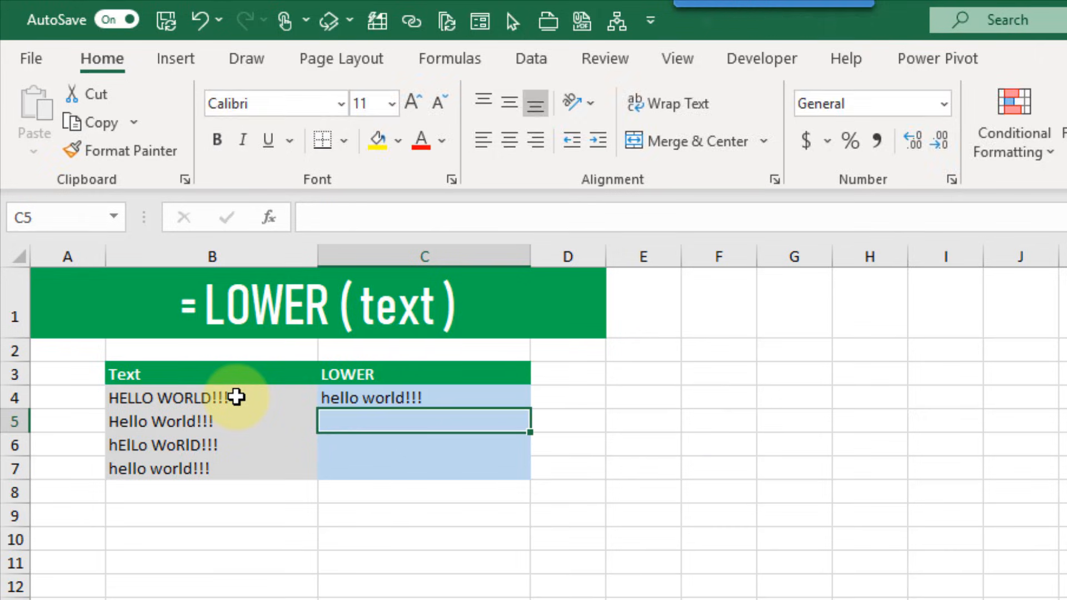
{"action": "left_click", "coordinate": [450, 400]}
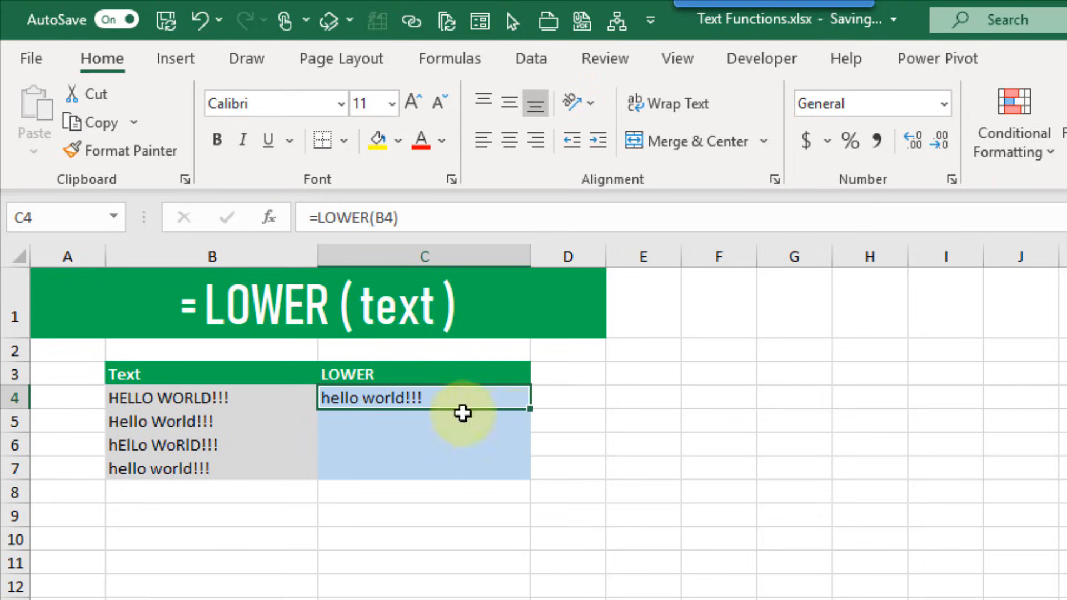
{"action": "left_click", "coordinate": [275, 402]}
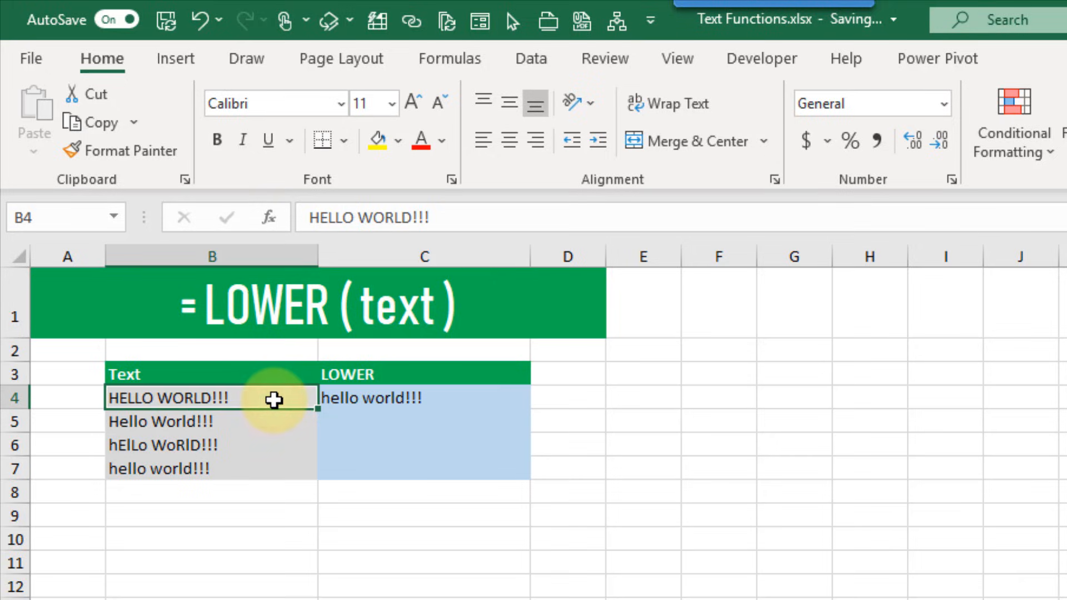
Fill the LOWER formula down to C7 and inspect the copy in C7
{"action": "left_click", "coordinate": [438, 405]}
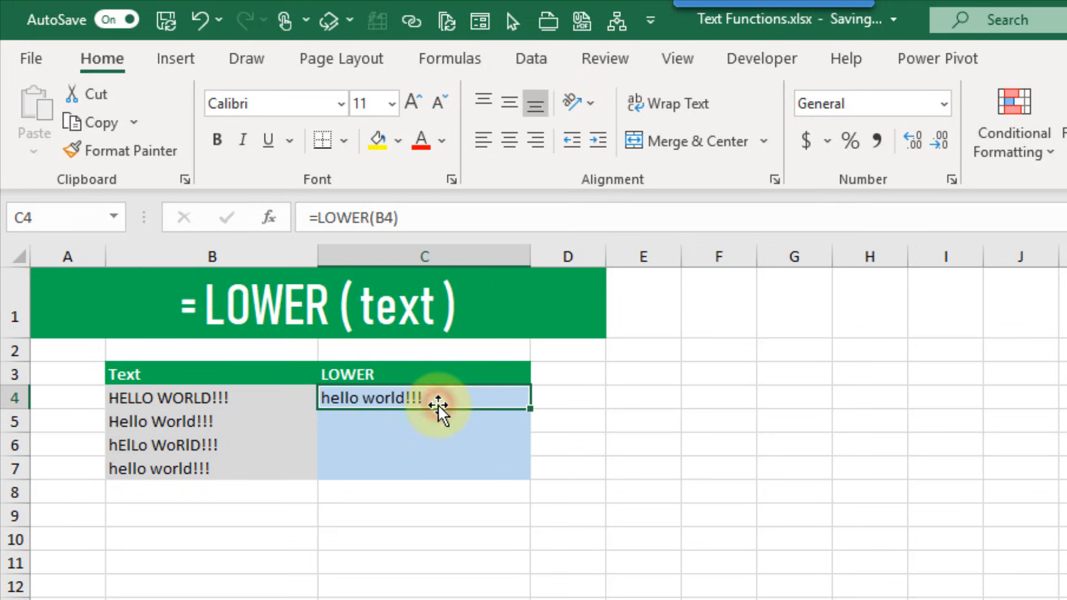
{"action": "double_click", "coordinate": [529, 409]}
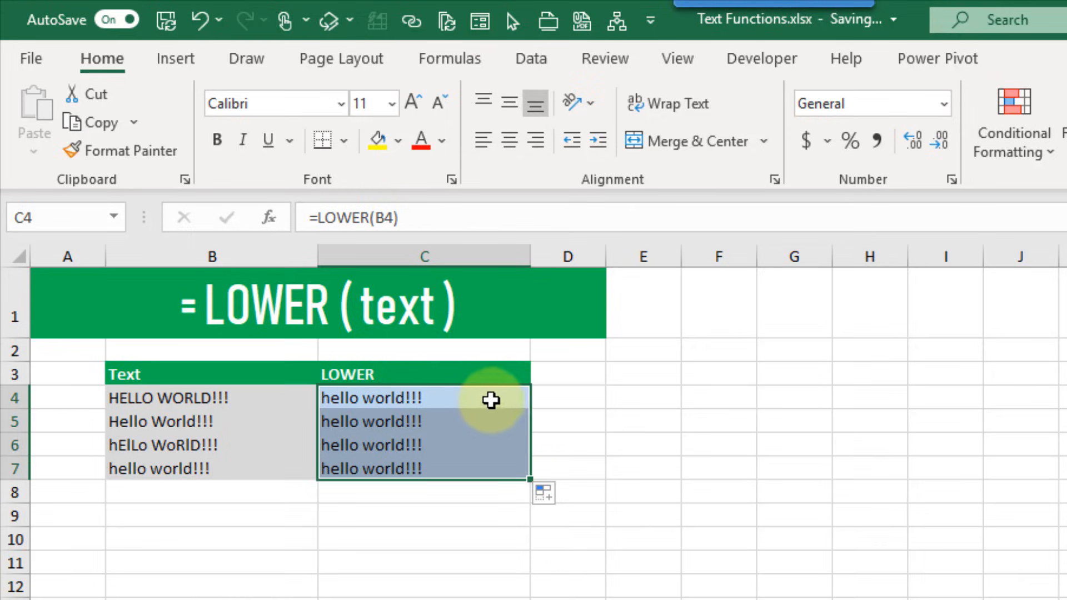
{"action": "left_click", "coordinate": [471, 466]}
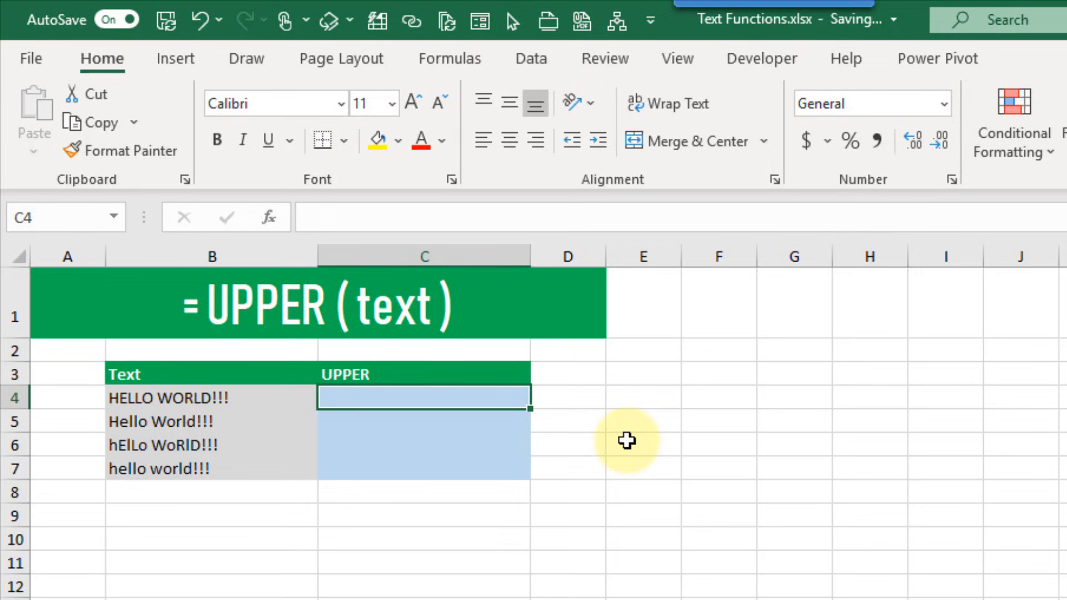
Enter =UPPER(B4) in C4 on the UPPER sheet
{"action": "type", "text": "=up"}
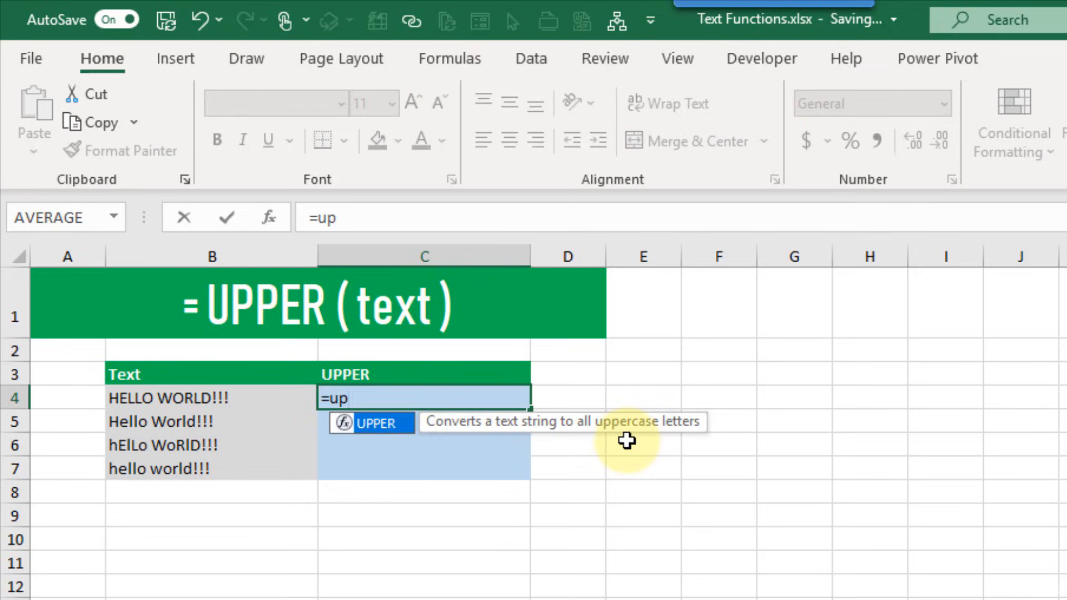
{"action": "key", "text": "Tab"}
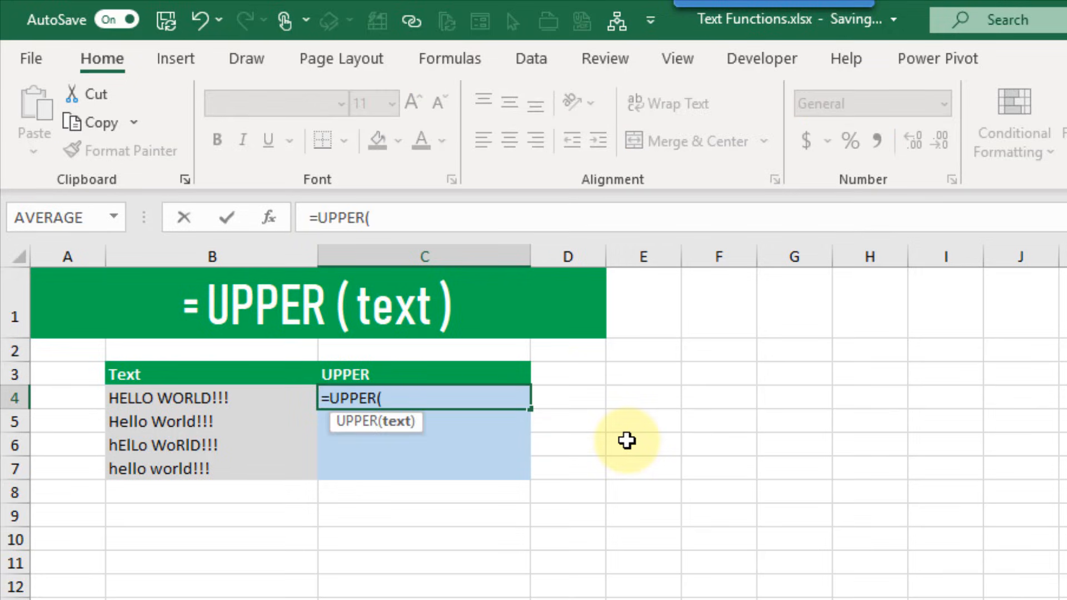
{"action": "left_click", "coordinate": [263, 398]}
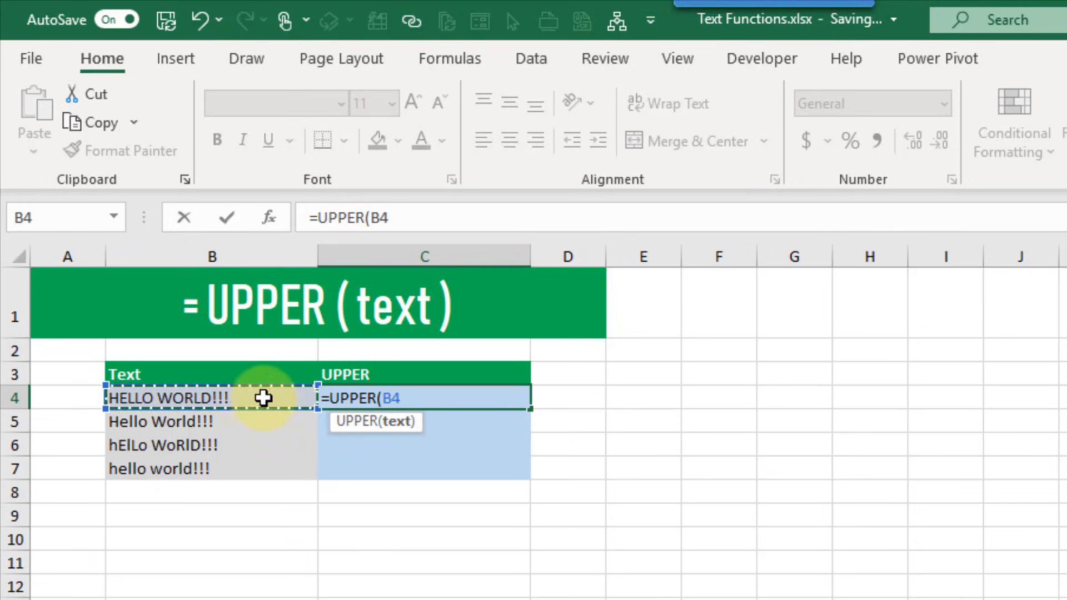
{"action": "type", "text": ")"}
{"action": "key", "text": "Return"}
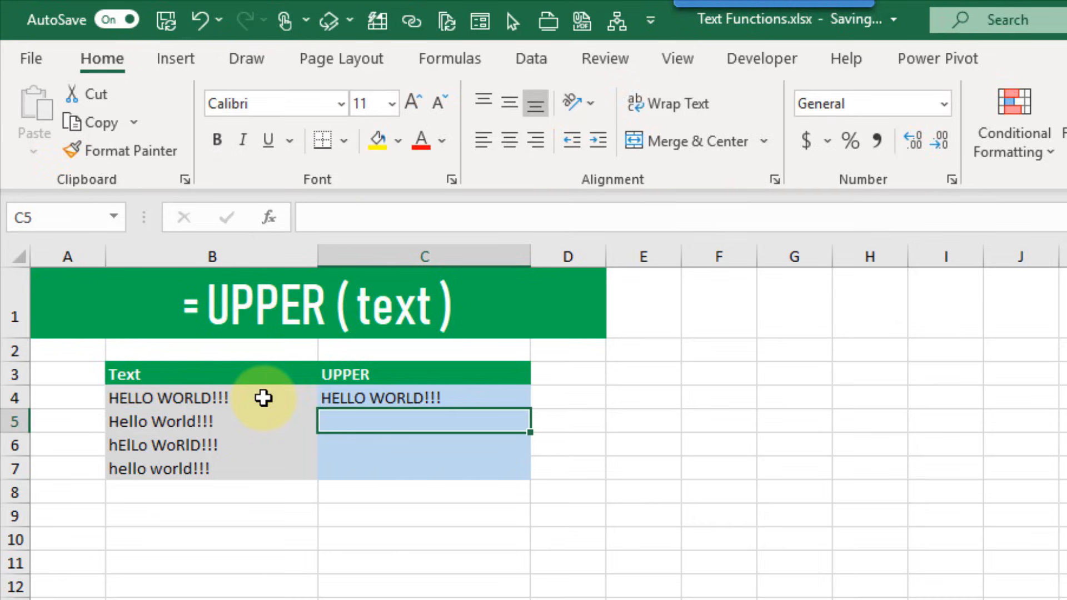
Fill the UPPER formula down to C7 and select the source texts B4:B7
{"action": "left_click", "coordinate": [438, 398]}
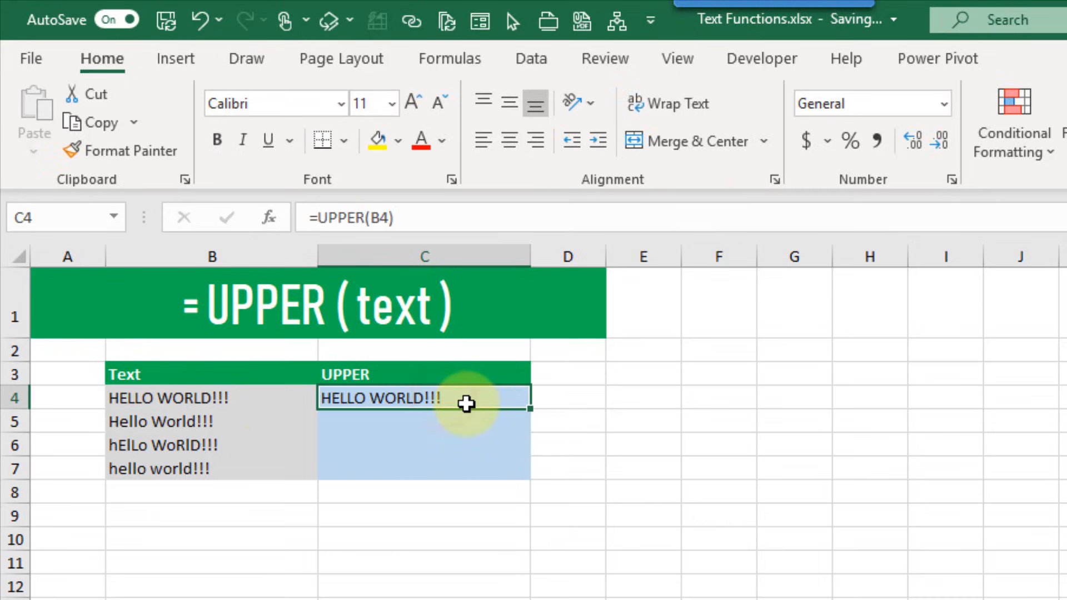
{"action": "double_click", "coordinate": [531, 410]}
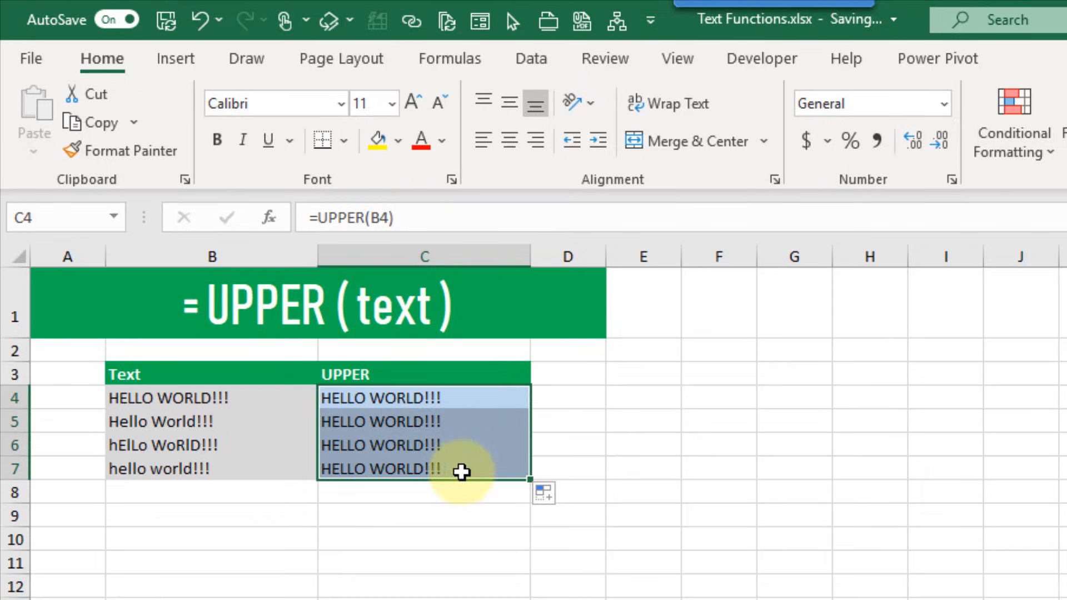
{"action": "left_click_drag", "start_coordinate": [249, 401], "coordinate": [254, 472]}
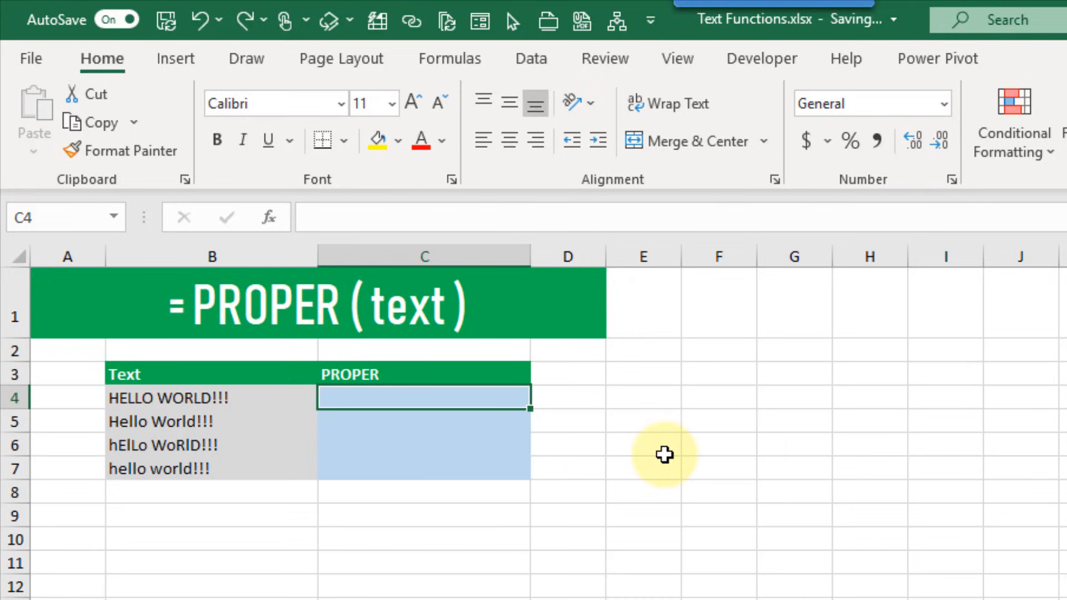
Enter =PROPER(B4) in C4 on the PROPER sheet
{"action": "type", "text": "="}
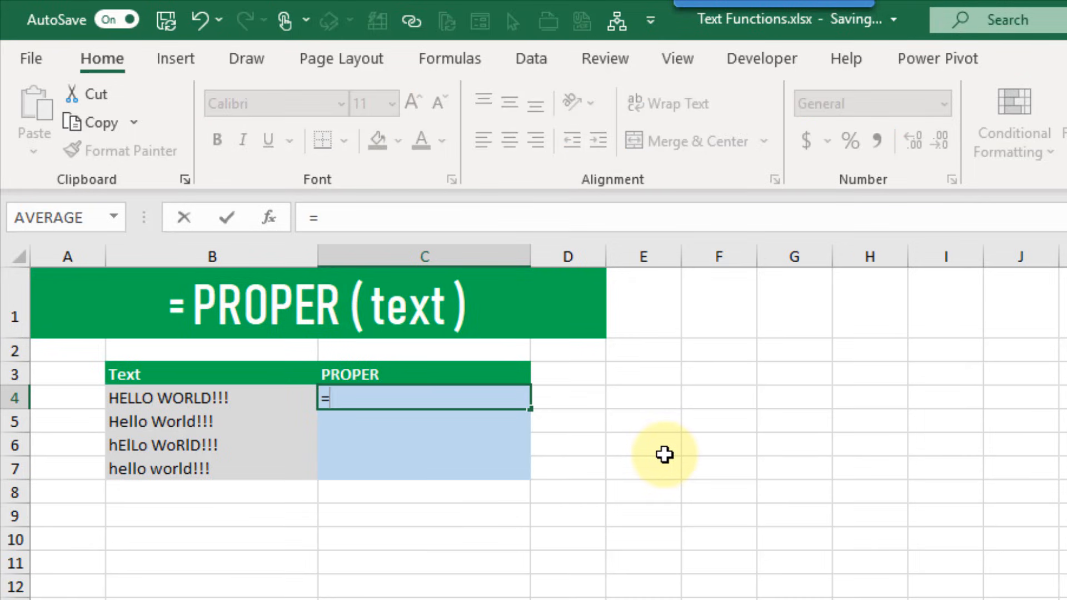
{"action": "type", "text": "prop"}
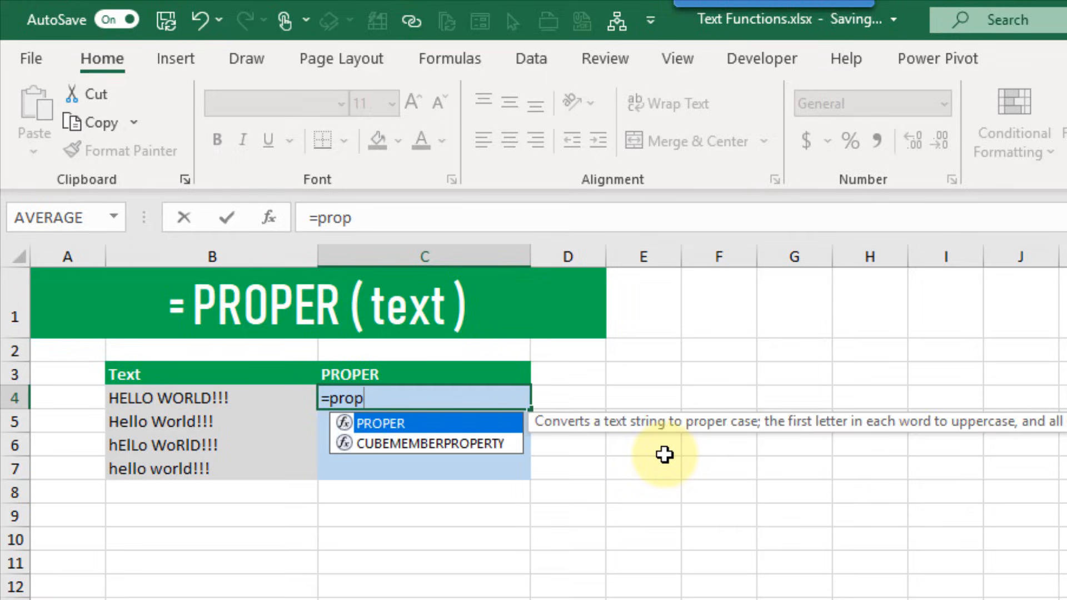
{"action": "key", "text": "Tab"}
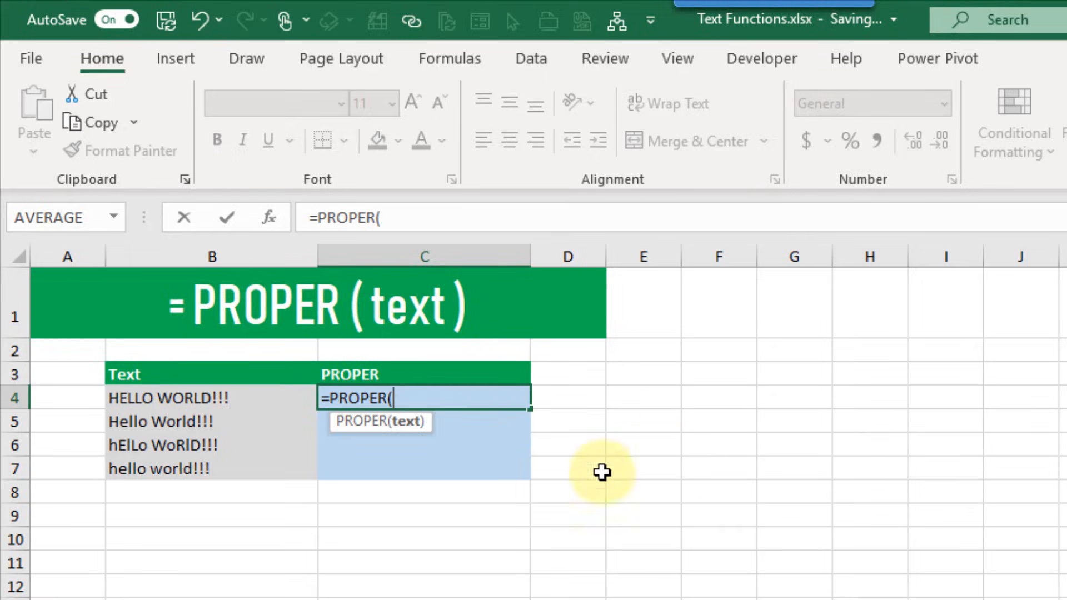
{"action": "left_click", "coordinate": [268, 398]}
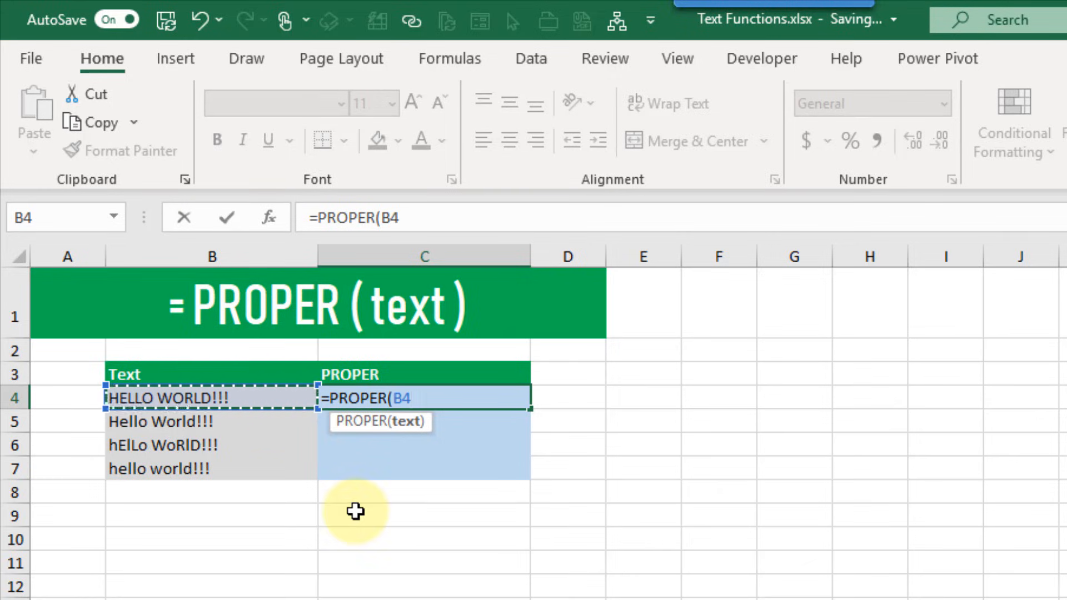
{"action": "type", "text": ")"}
{"action": "key", "text": "Return"}
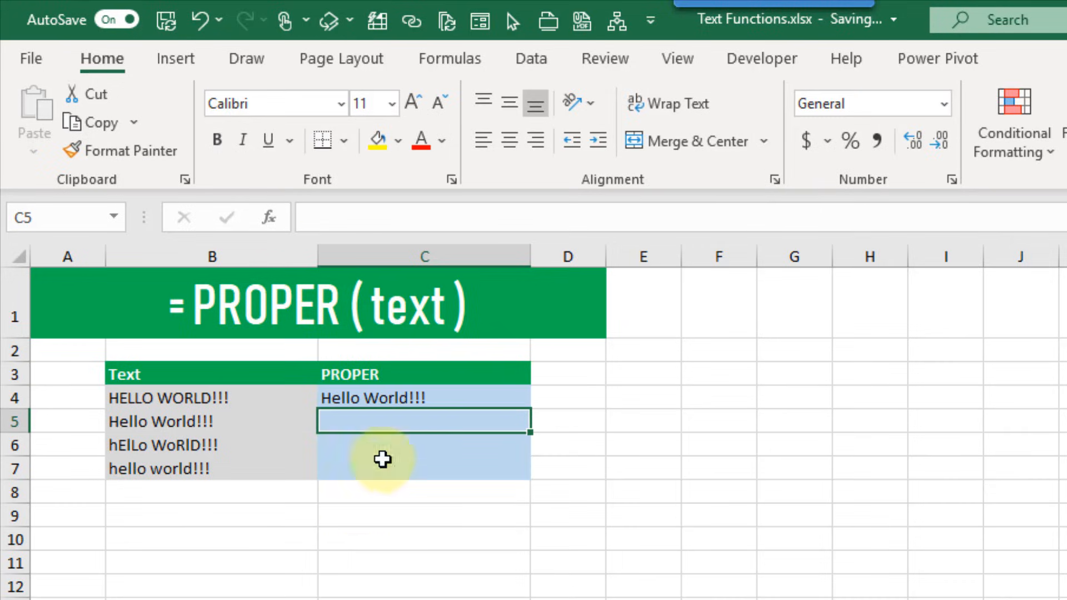
Fill the PROPER formula down to C7 and inspect the copies in C5 and C6
{"action": "left_click", "coordinate": [435, 400]}
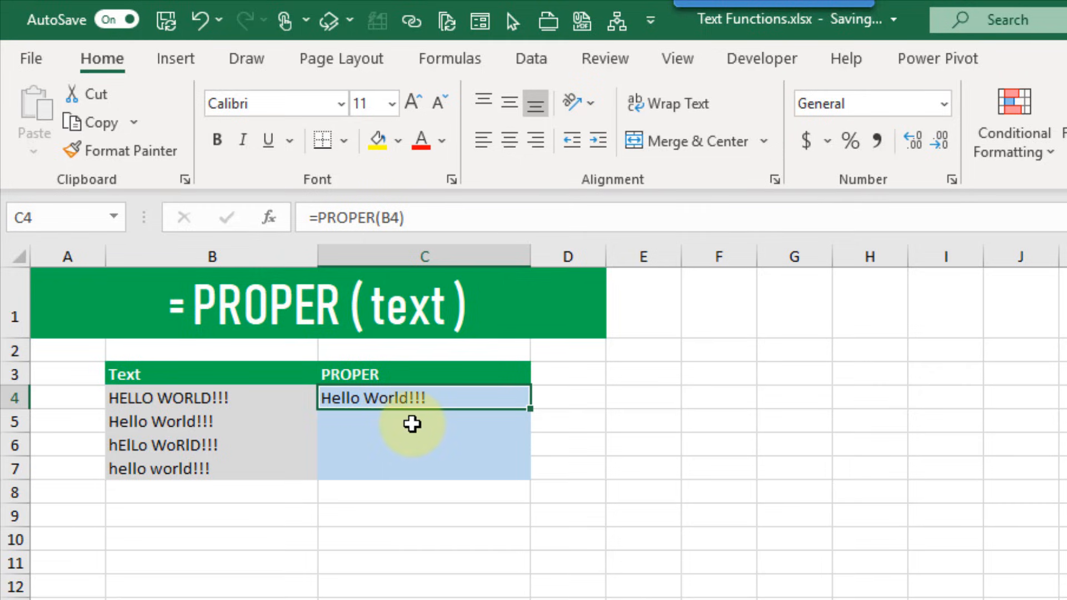
{"action": "double_click", "coordinate": [528, 410]}
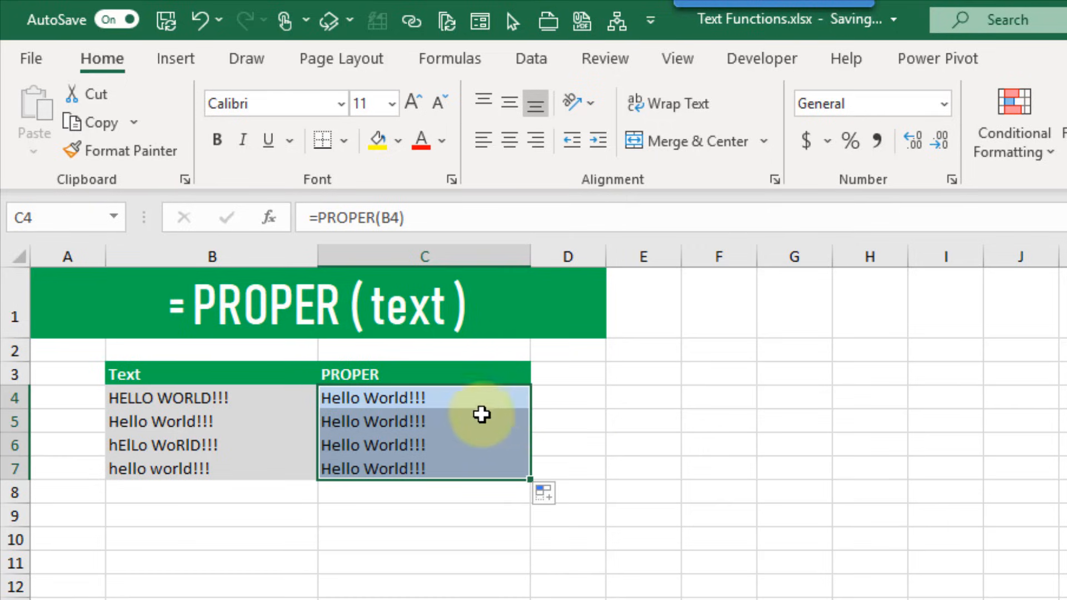
{"action": "left_click", "coordinate": [464, 423]}
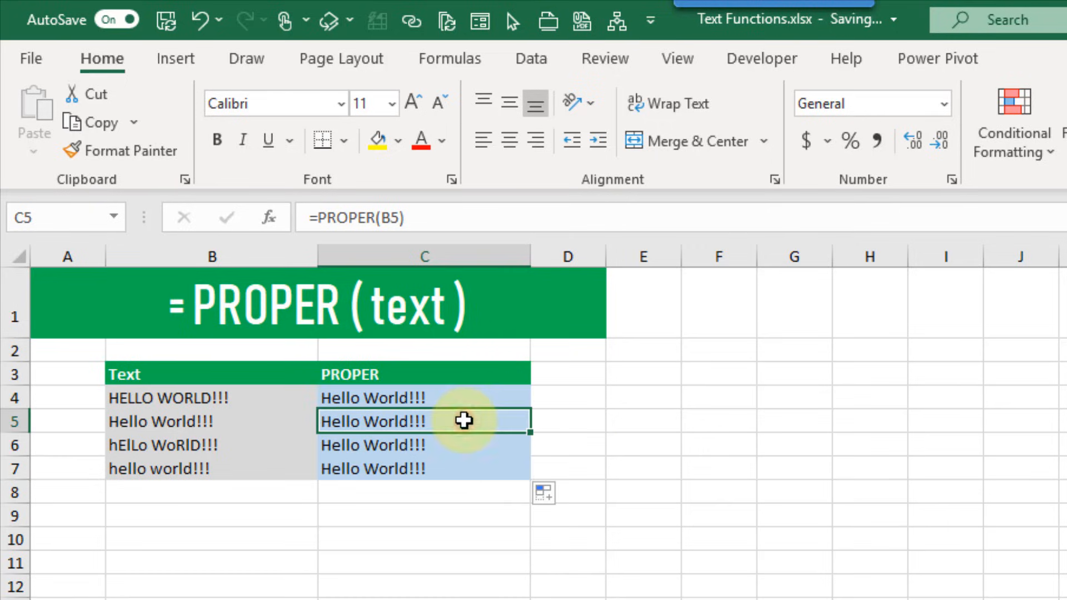
{"action": "left_click", "coordinate": [456, 449]}
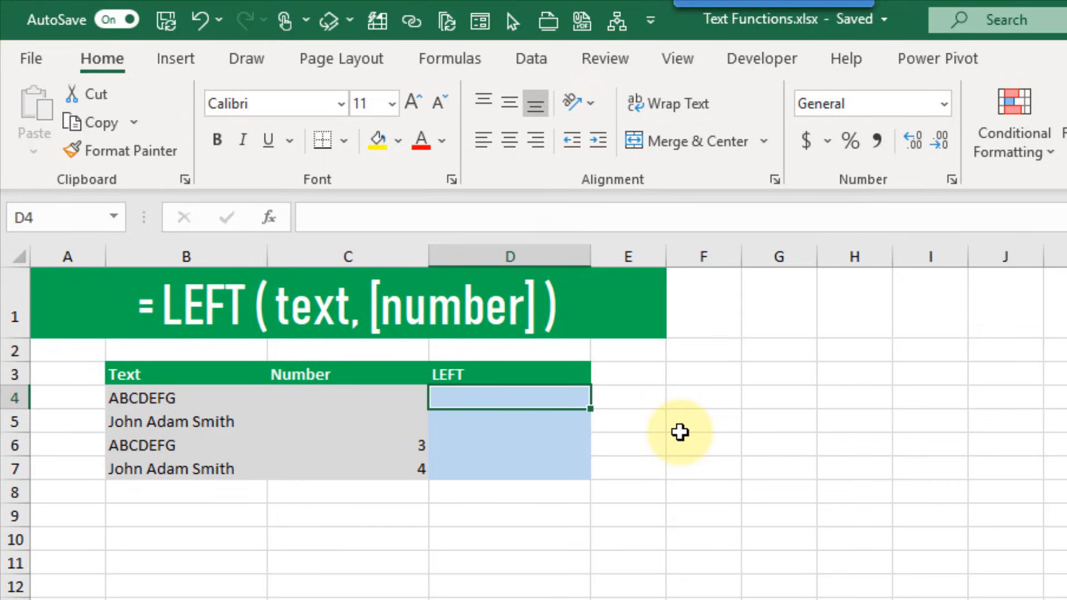
Enter =LEFT(B4) in D4, returning A, and copy it down into D5
{"action": "type", "text": "=lef"}
{"action": "key", "text": "Tab"}
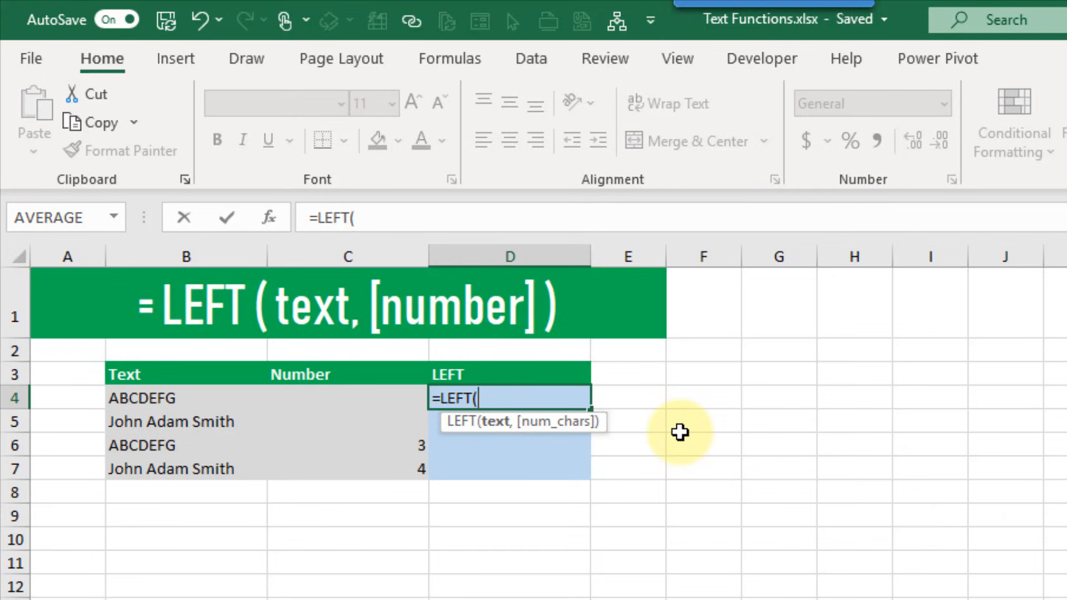
{"action": "left_click", "coordinate": [222, 399]}
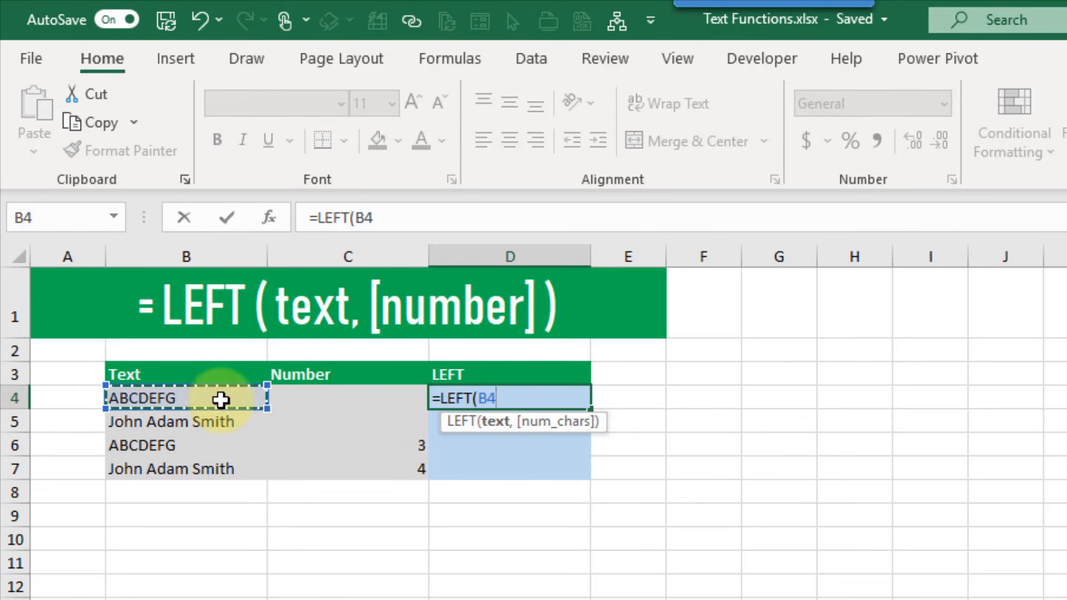
{"action": "type", "text": ","}
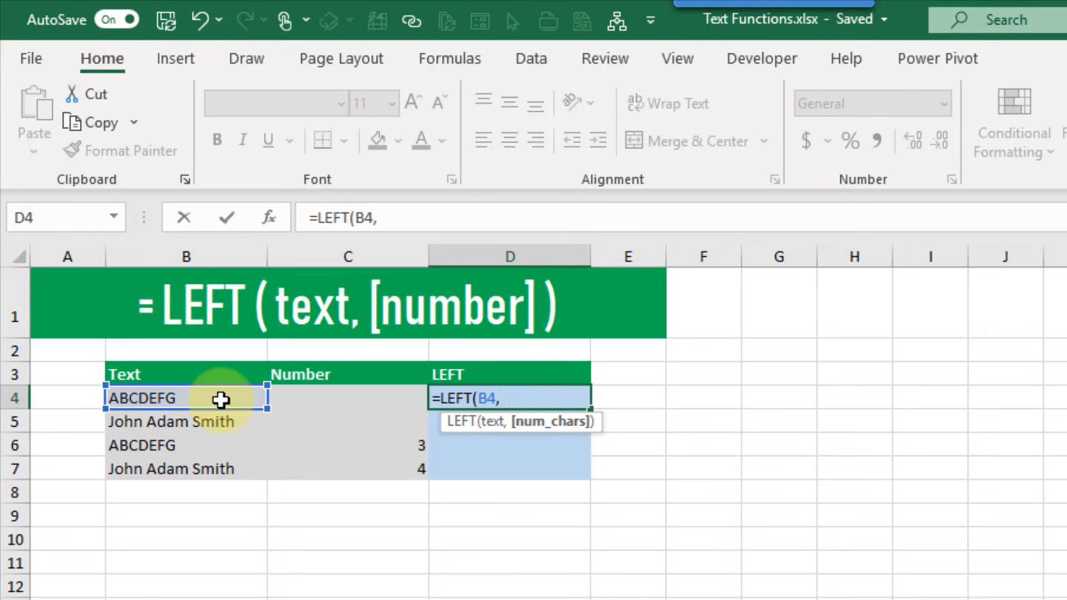
{"action": "key", "text": "BackSpace"}
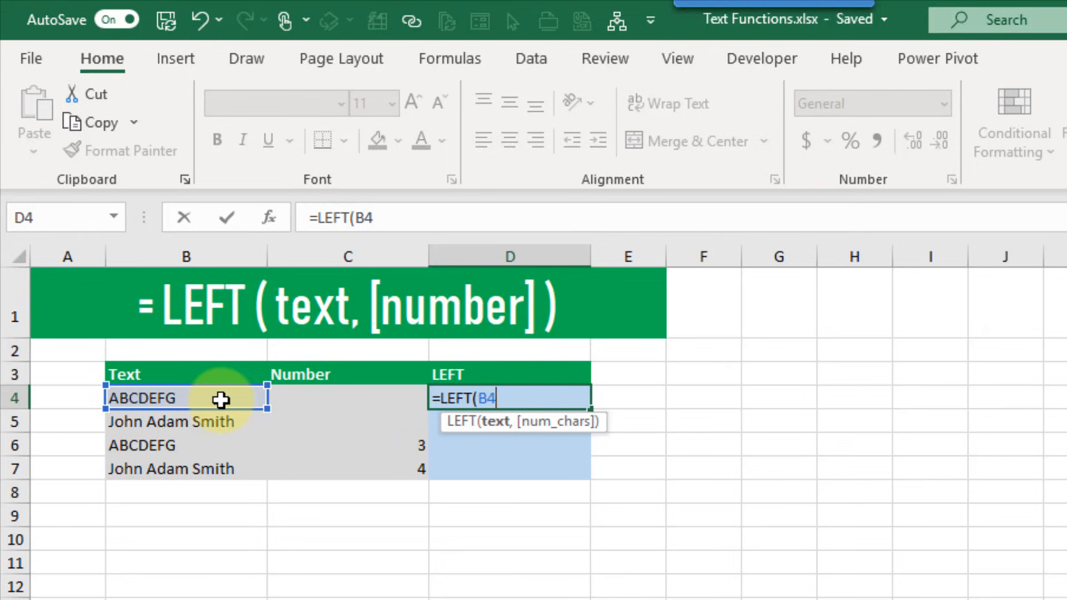
{"action": "type", "text": ")"}
{"action": "key", "text": "Return"}
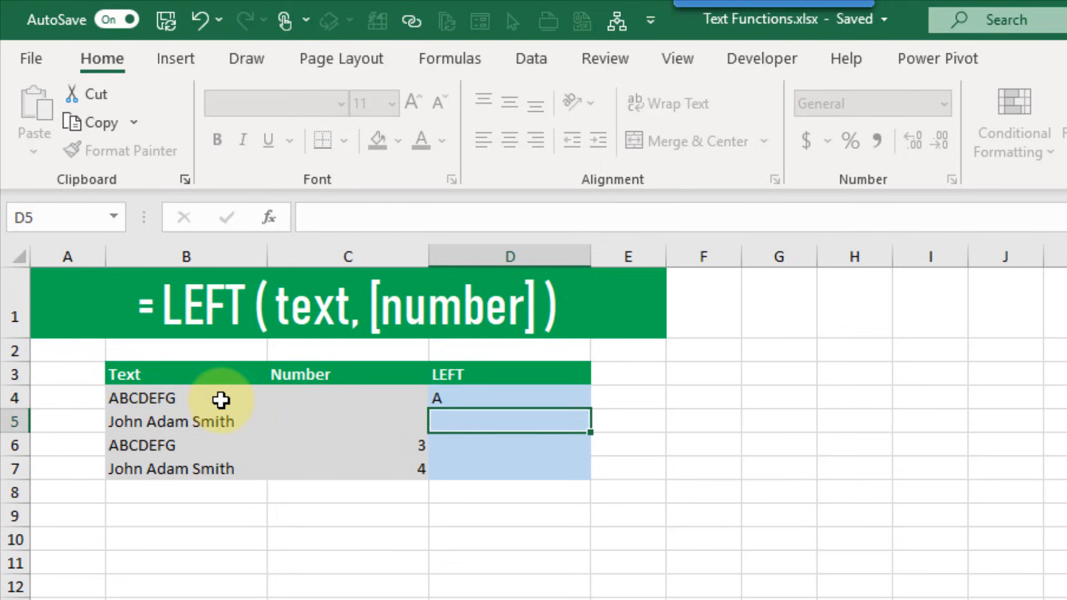
{"action": "key", "text": "Up"}
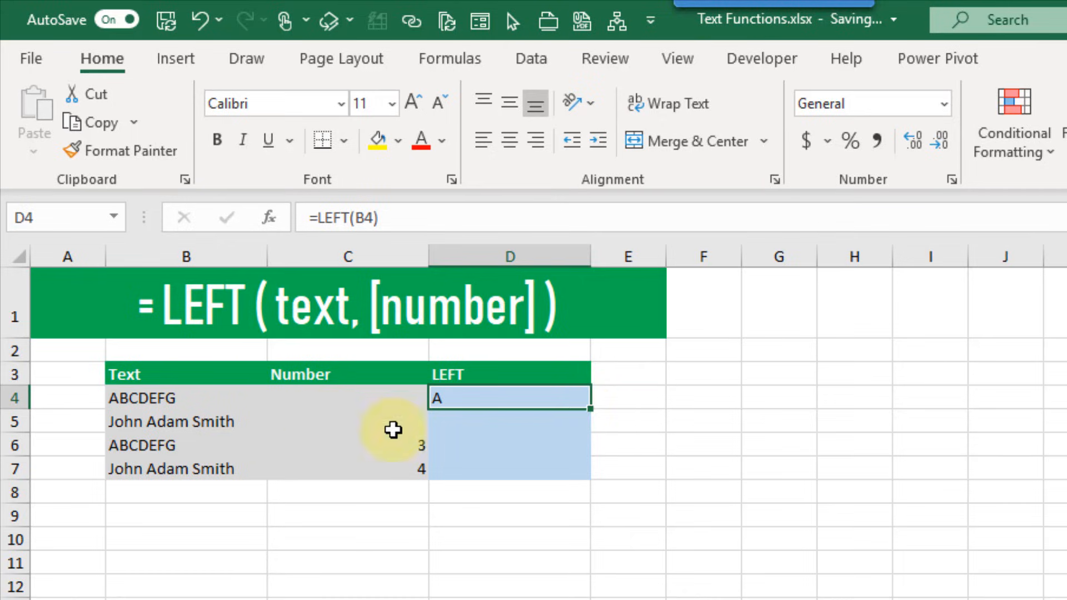
{"action": "left_click_drag", "start_coordinate": [590, 410], "coordinate": [591, 426]}
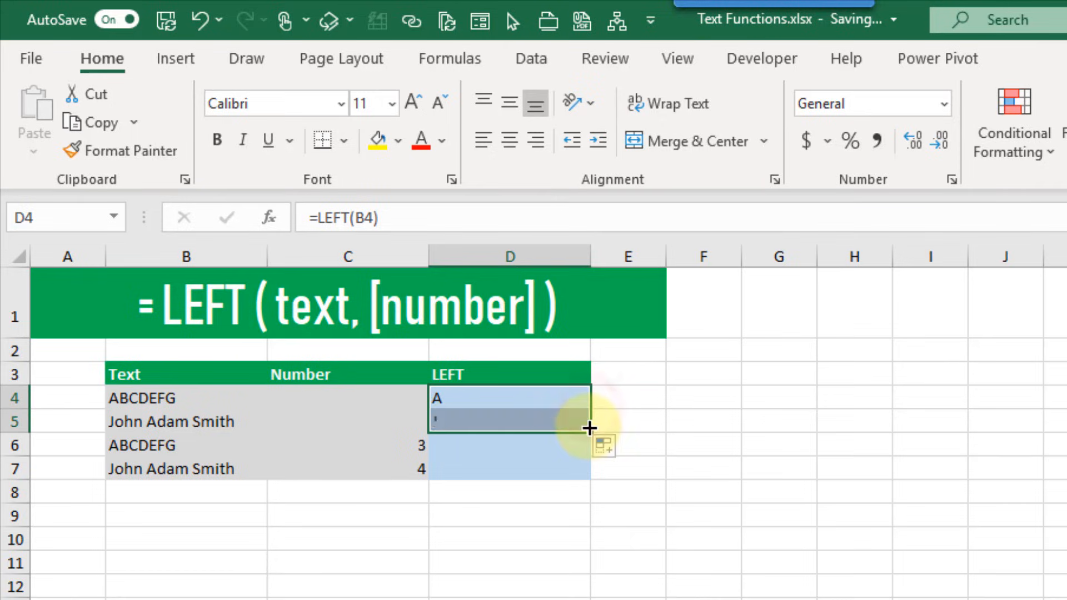
Enter =LEFT(B6,C6) in D6, taking the character count from C6
{"action": "left_click", "coordinate": [537, 445]}
{"action": "type", "text": "="}
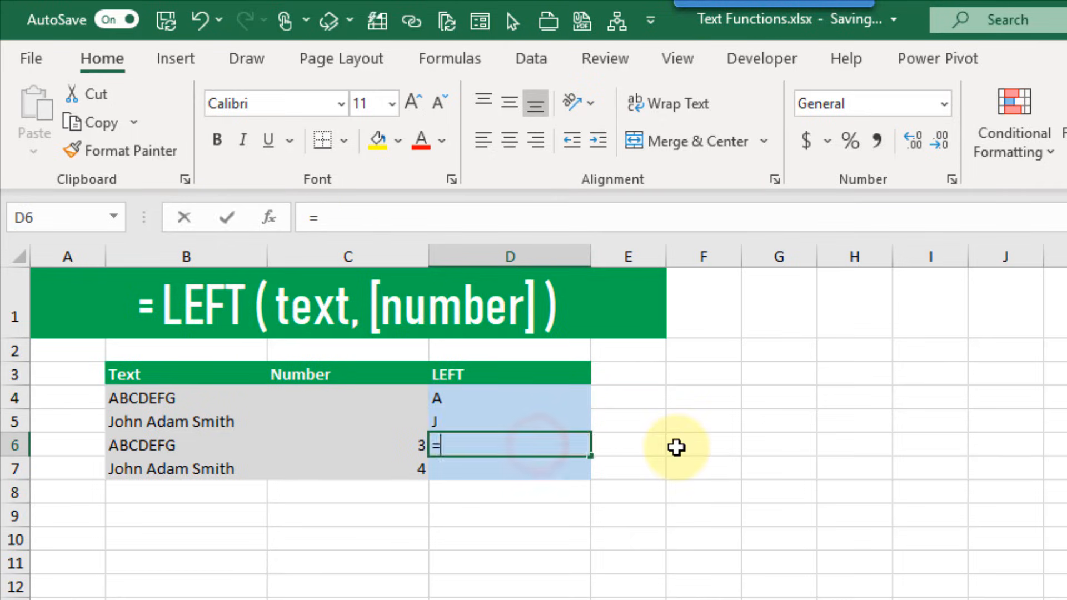
{"action": "type", "text": "lef"}
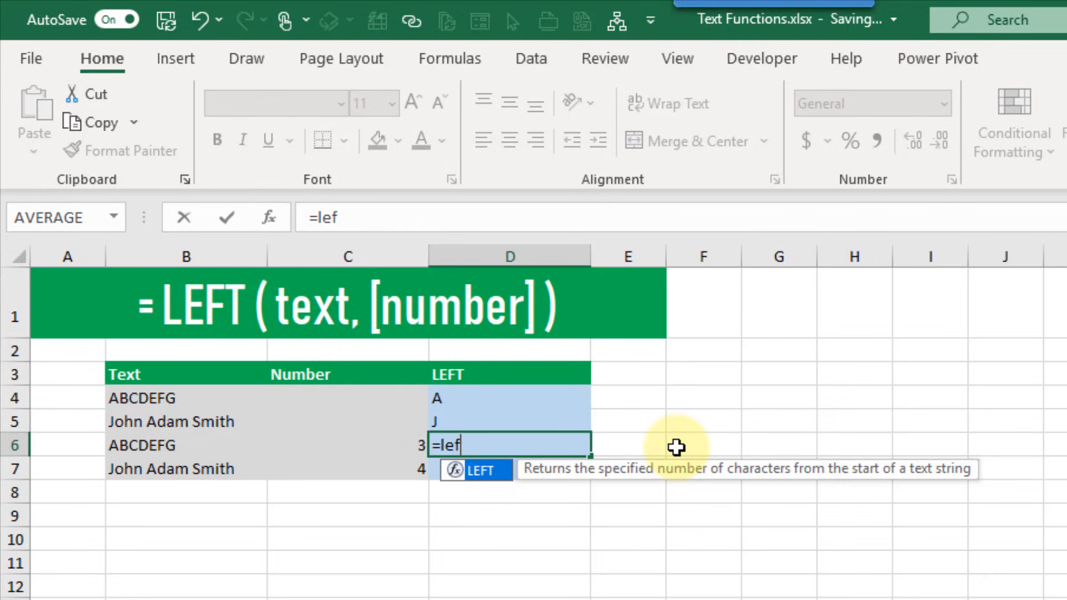
{"action": "key", "text": "Tab"}
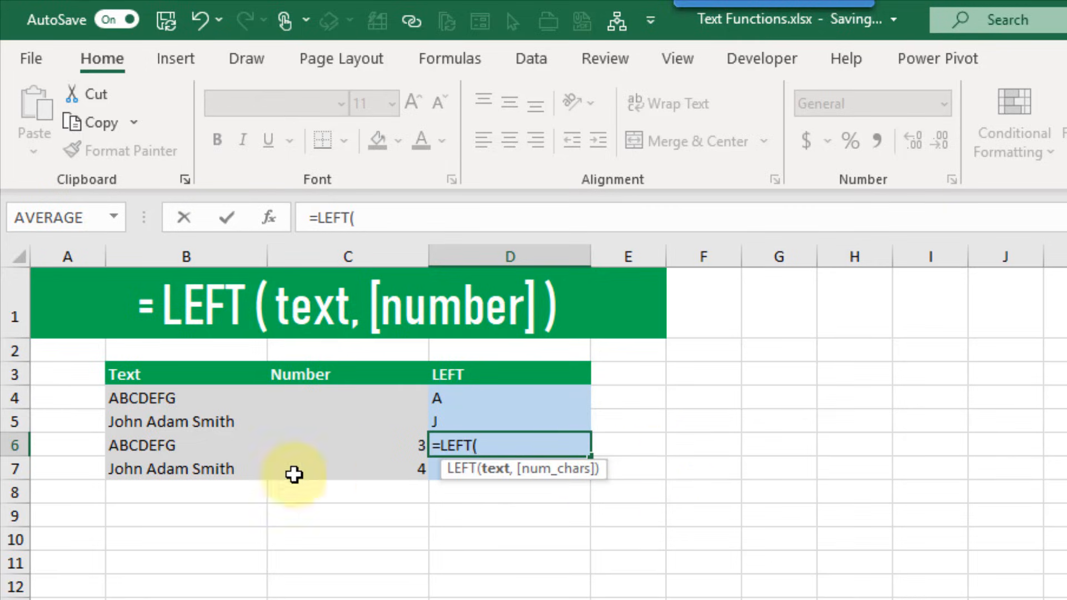
{"action": "left_click", "coordinate": [238, 447]}
{"action": "type", "text": ","}
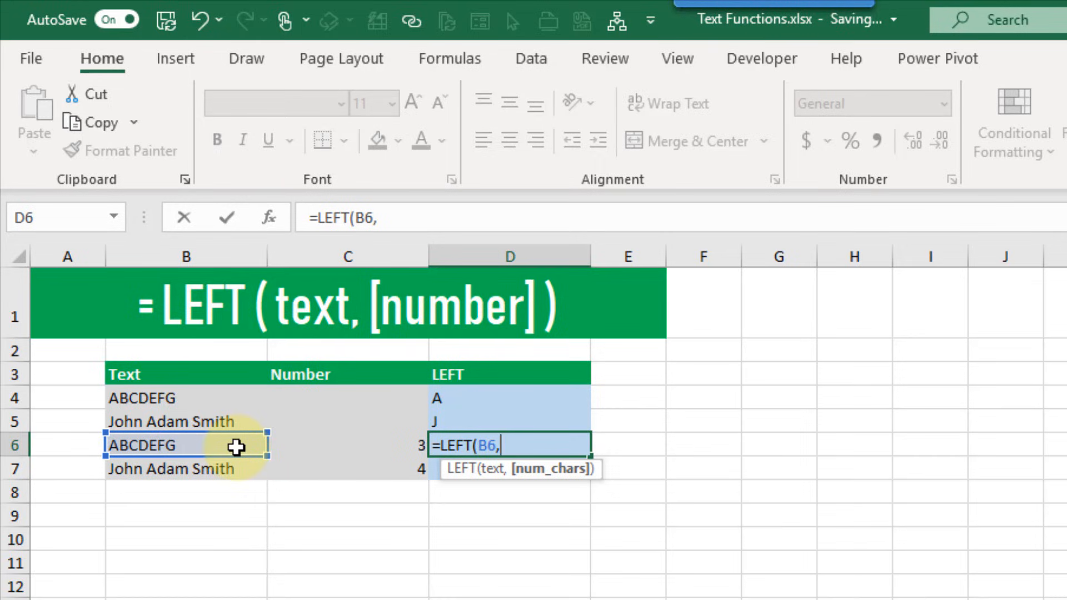
{"action": "left_click", "coordinate": [317, 441]}
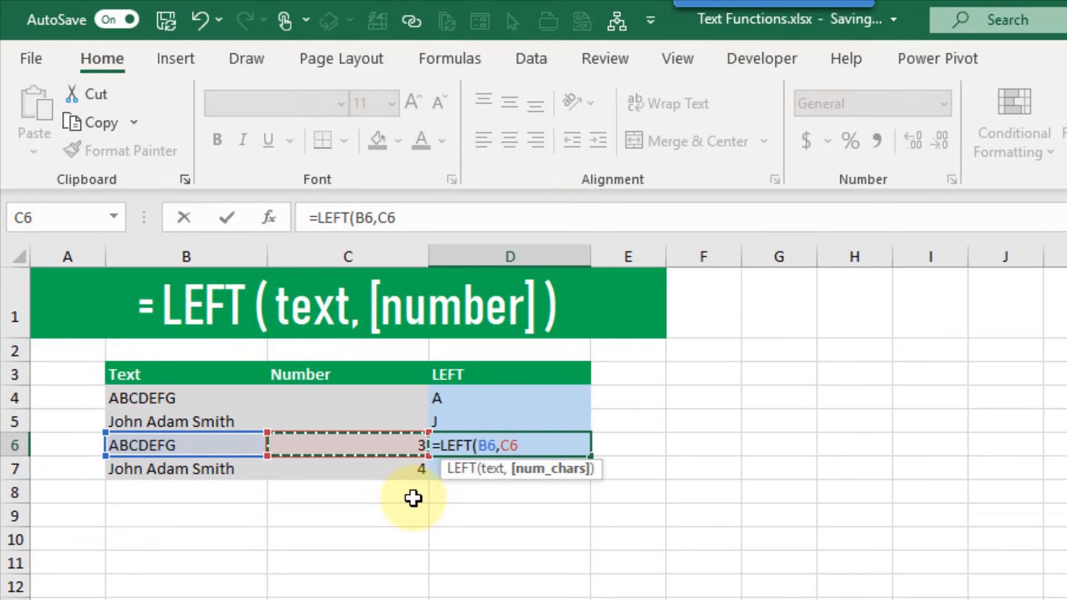
{"action": "type", "text": ")"}
{"action": "key", "text": "Return"}
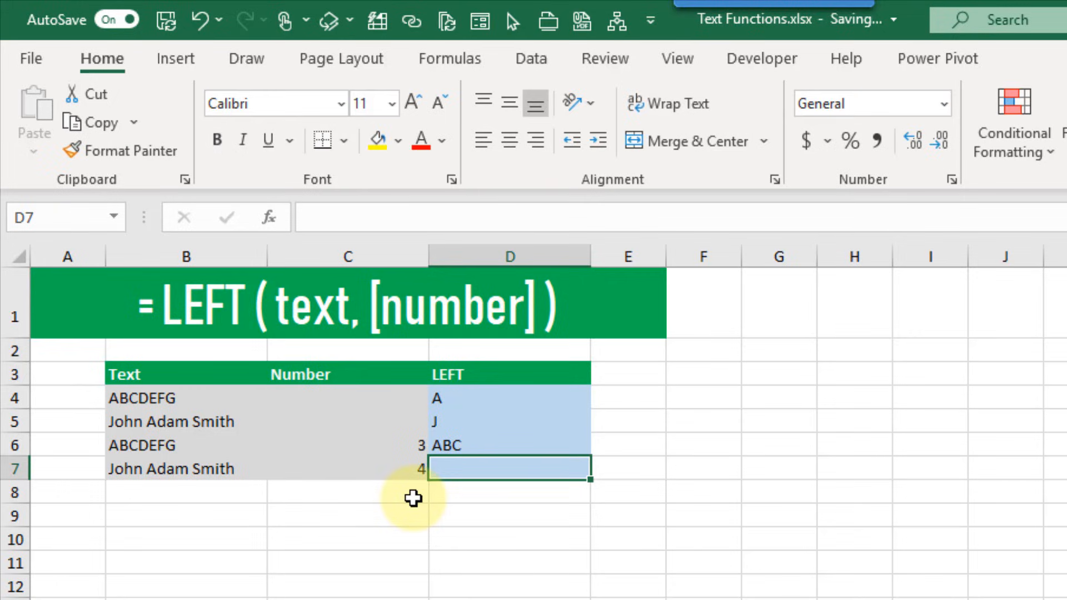
Copy the D6 formula into D7 and compare its result with B7's text
{"action": "key", "text": "Up"}
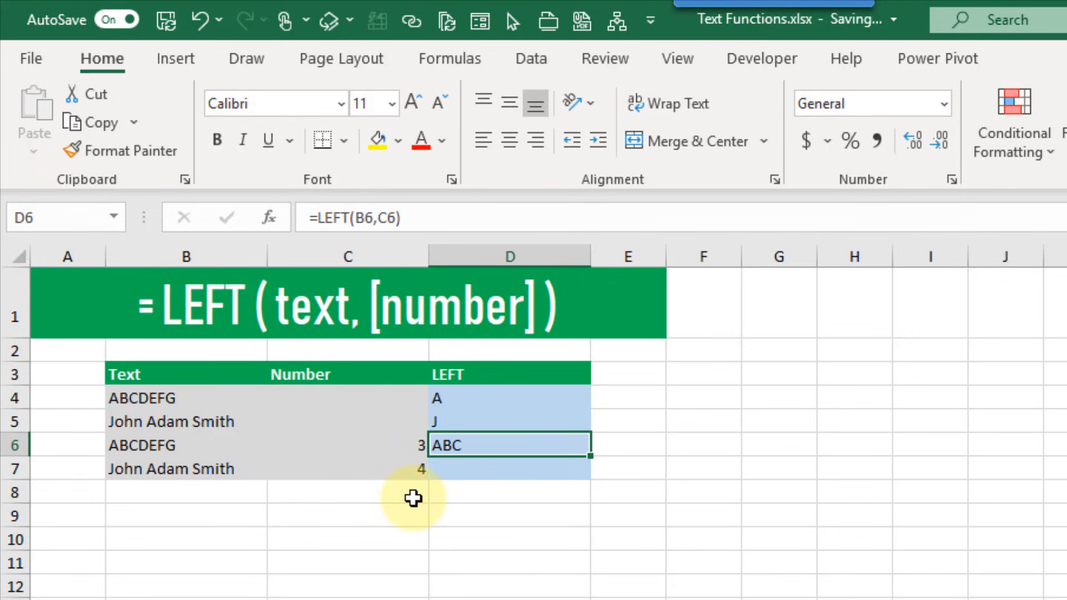
{"action": "left_click_drag", "start_coordinate": [589, 456], "coordinate": [589, 474]}
{"action": "left_click", "coordinate": [550, 467]}
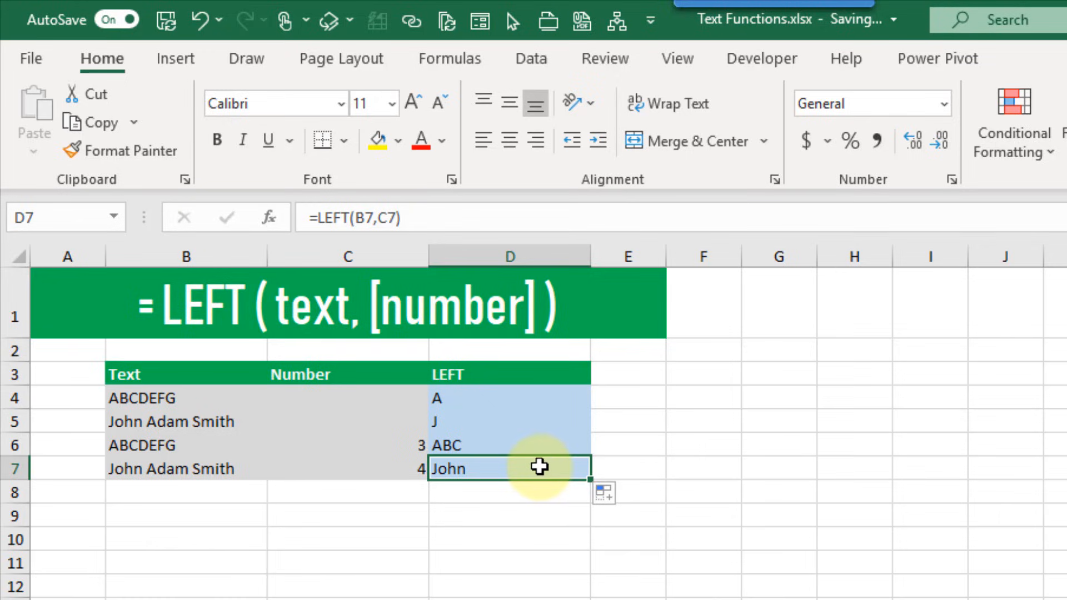
{"action": "left_click", "coordinate": [164, 470]}
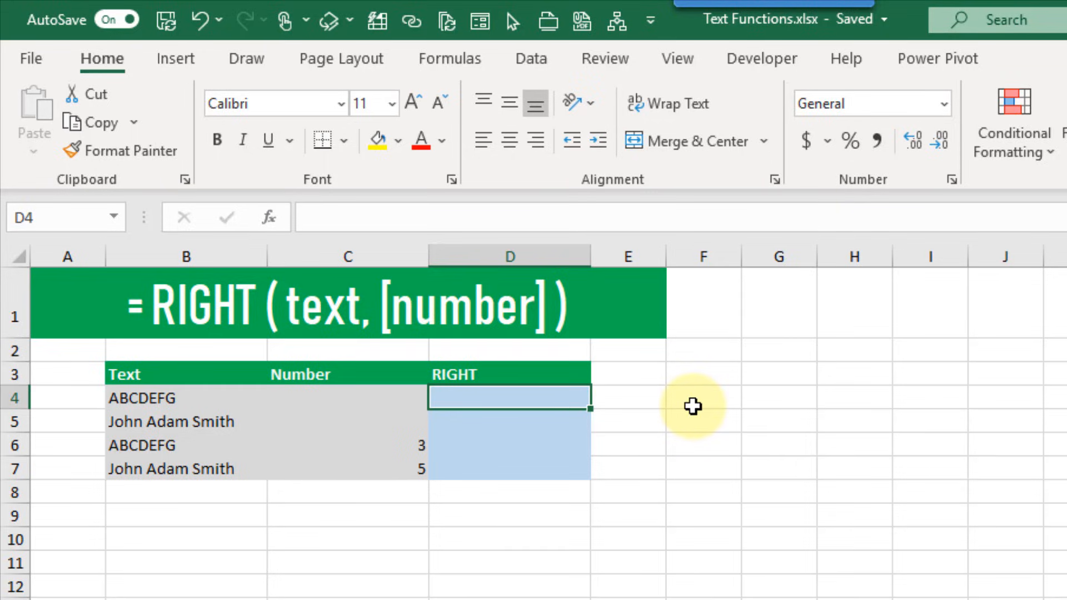
Enter =RIGHT(B4) in D4, returning G, and copy it down into D5
{"action": "type", "text": "=righ"}
{"action": "key", "text": "Tab"}
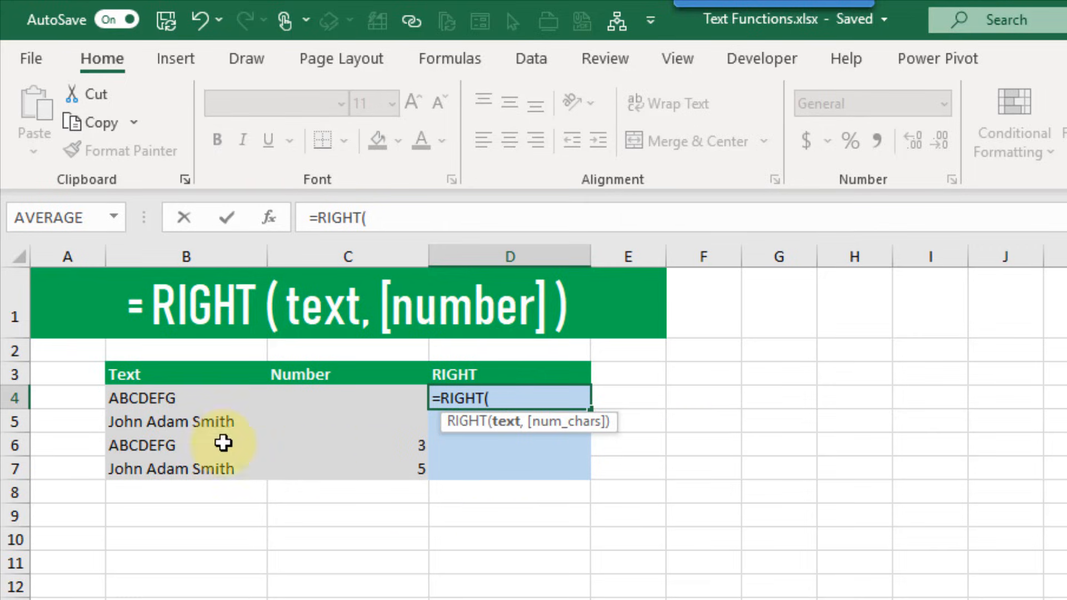
{"action": "left_click", "coordinate": [200, 401]}
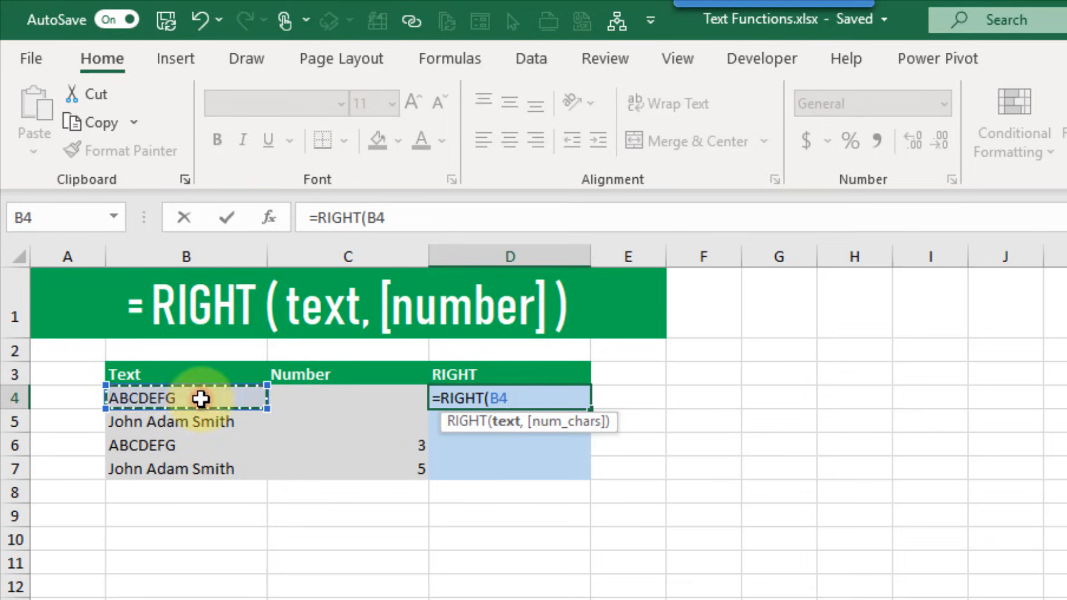
{"action": "type", "text": ","}
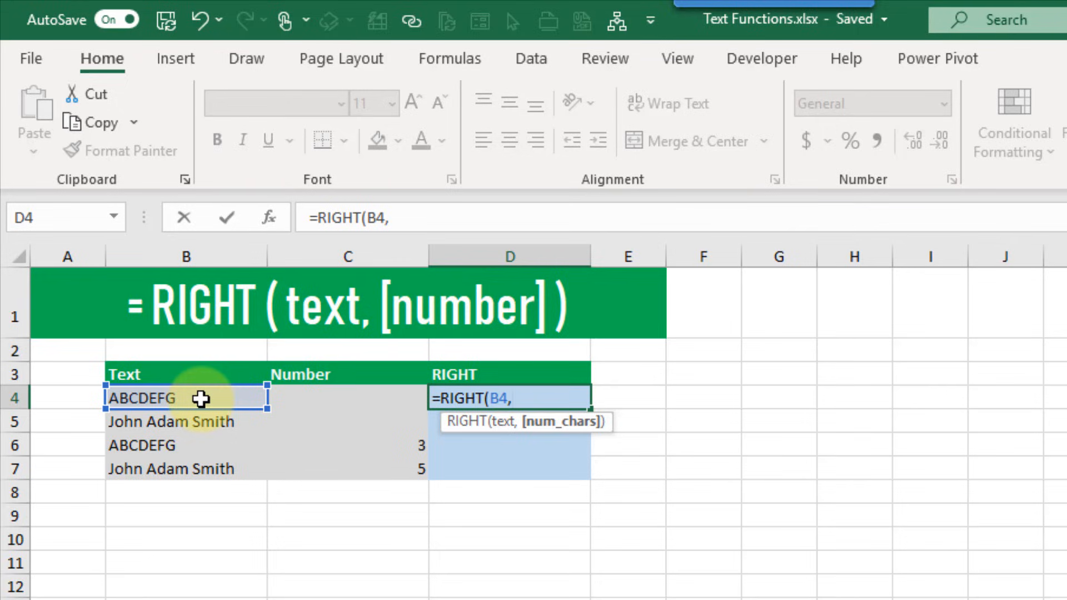
{"action": "key", "text": "BackSpace"}
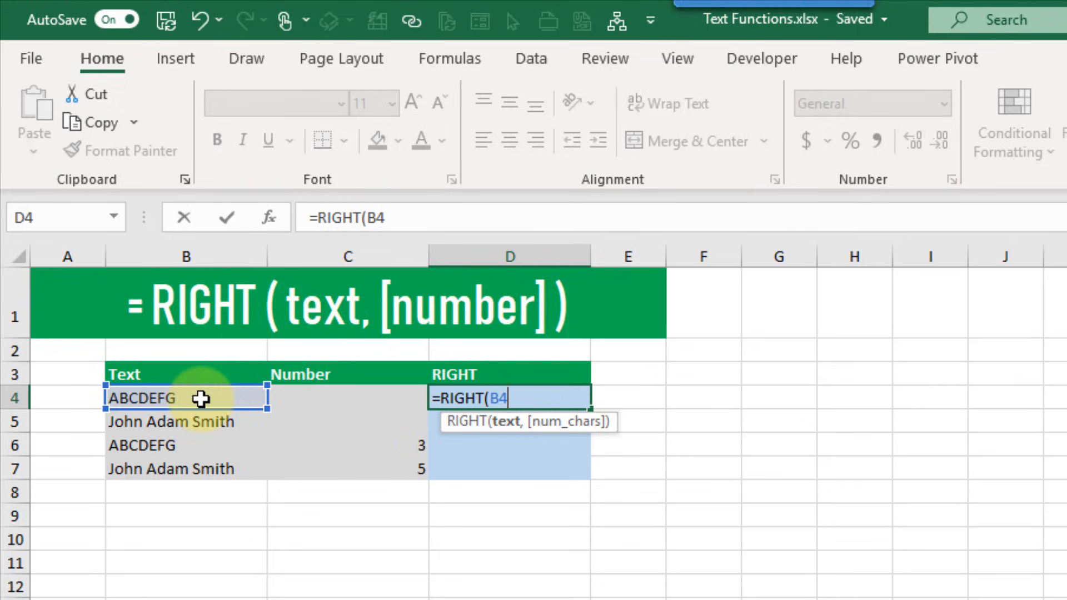
{"action": "type", "text": ")"}
{"action": "key", "text": "Return"}
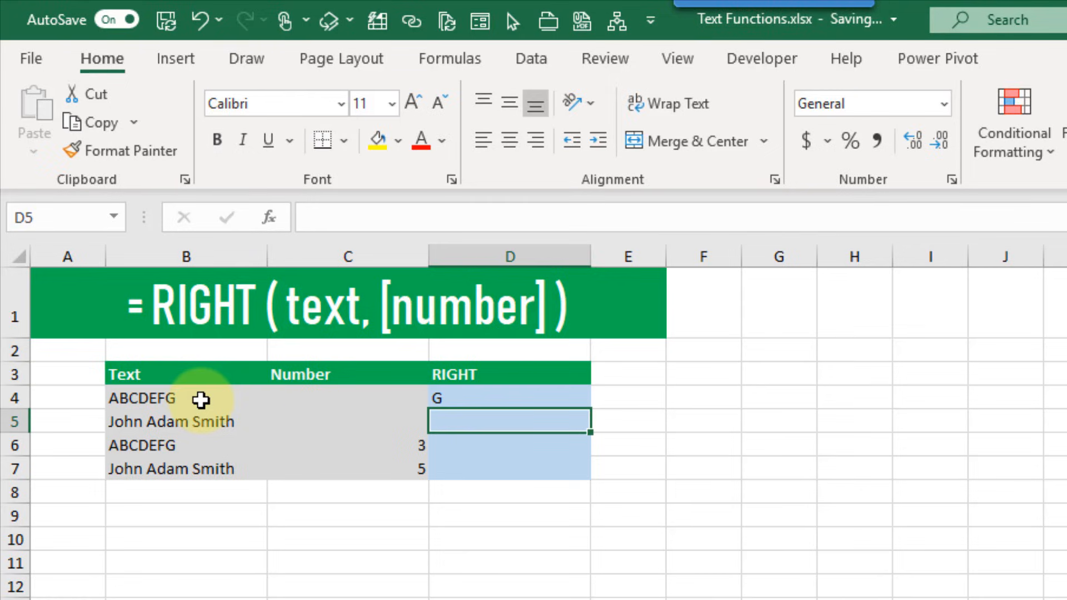
{"action": "left_click", "coordinate": [552, 398]}
{"action": "left_click_drag", "start_coordinate": [590, 414], "coordinate": [589, 429]}
Enter =RIGHT(B6,C6) in D6 and copy it into D7, giving EFG and Smith
{"action": "left_click", "coordinate": [556, 445]}
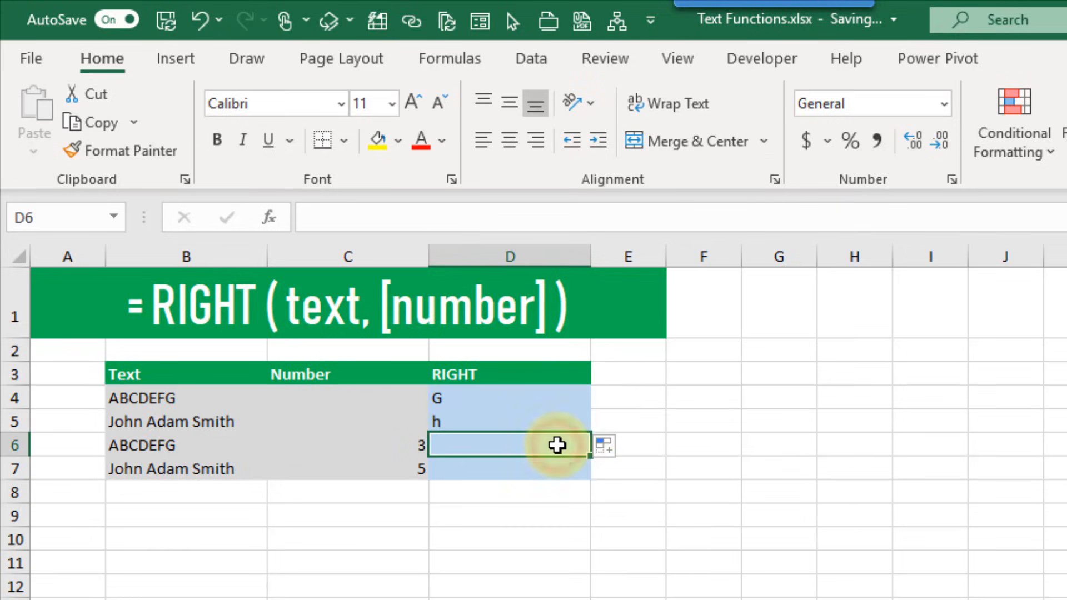
{"action": "type", "text": "=right"}
{"action": "key", "text": "Tab"}
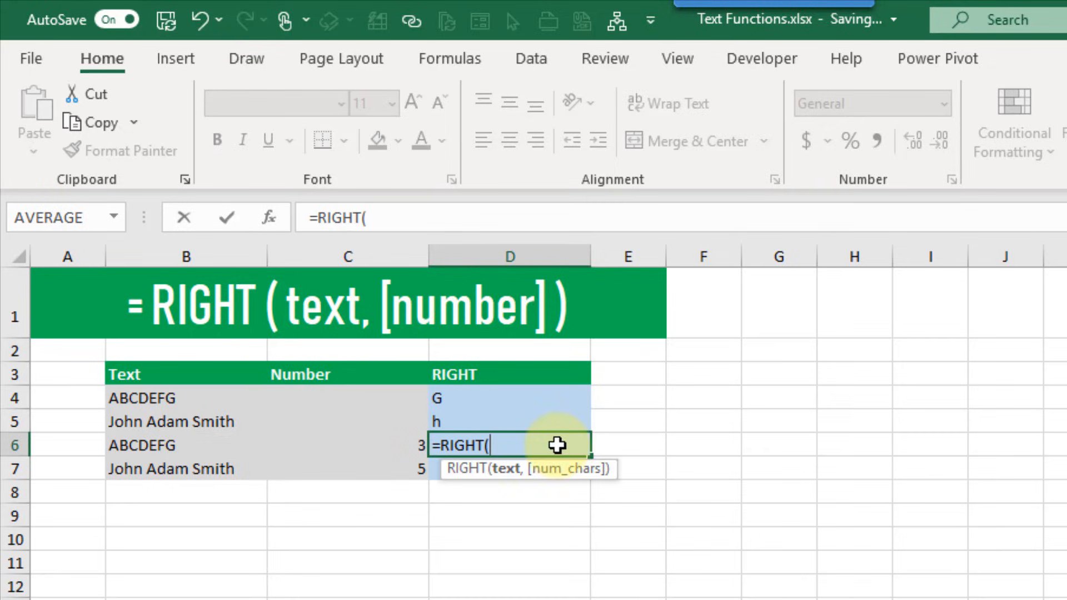
{"action": "left_click", "coordinate": [223, 444]}
{"action": "type", "text": ","}
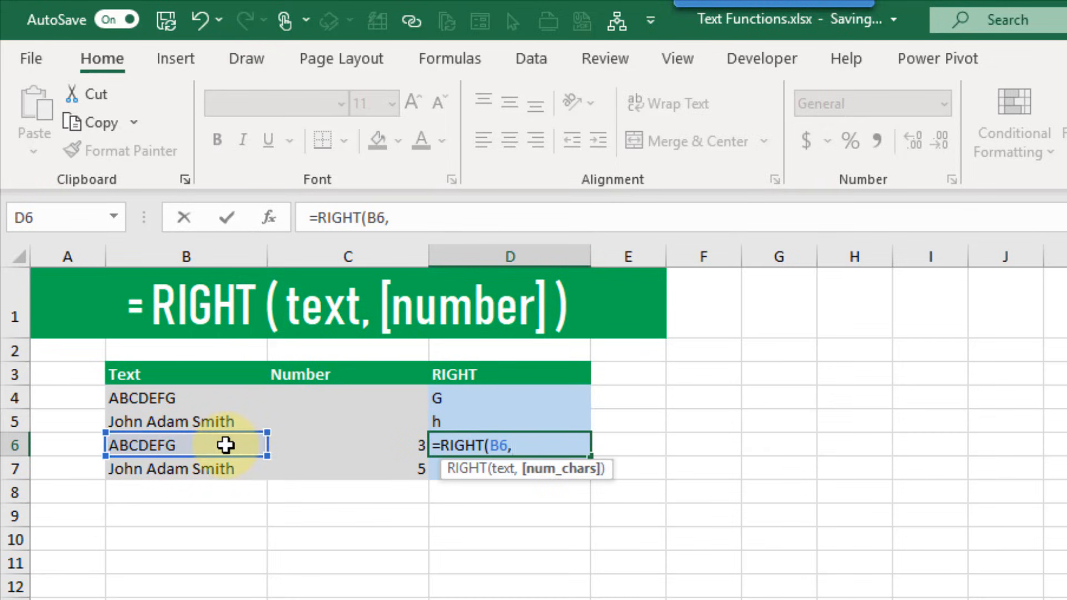
{"action": "left_click", "coordinate": [340, 443]}
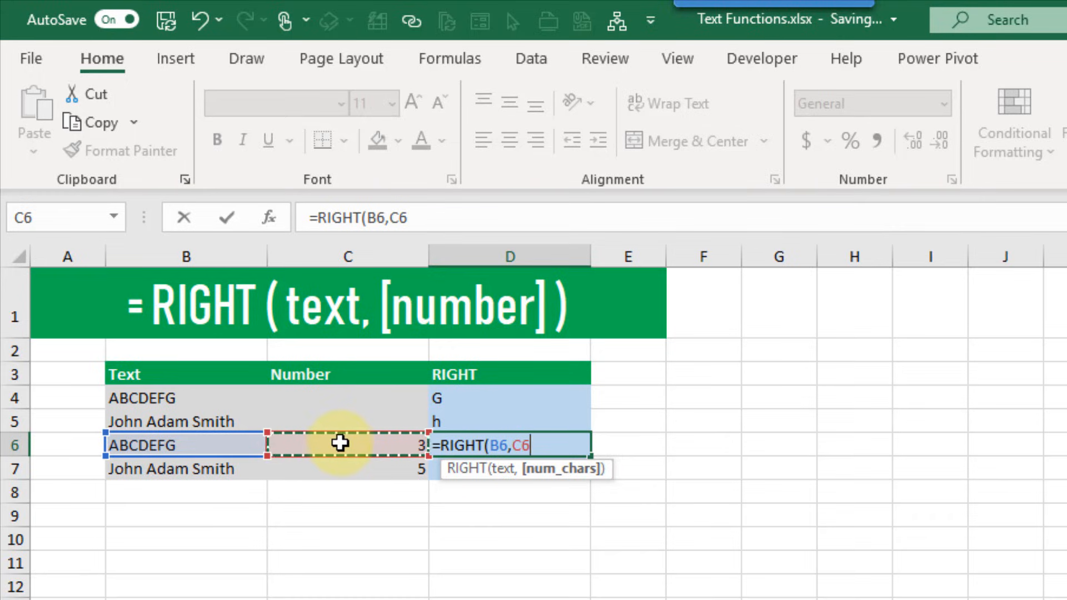
{"action": "type", "text": ")"}
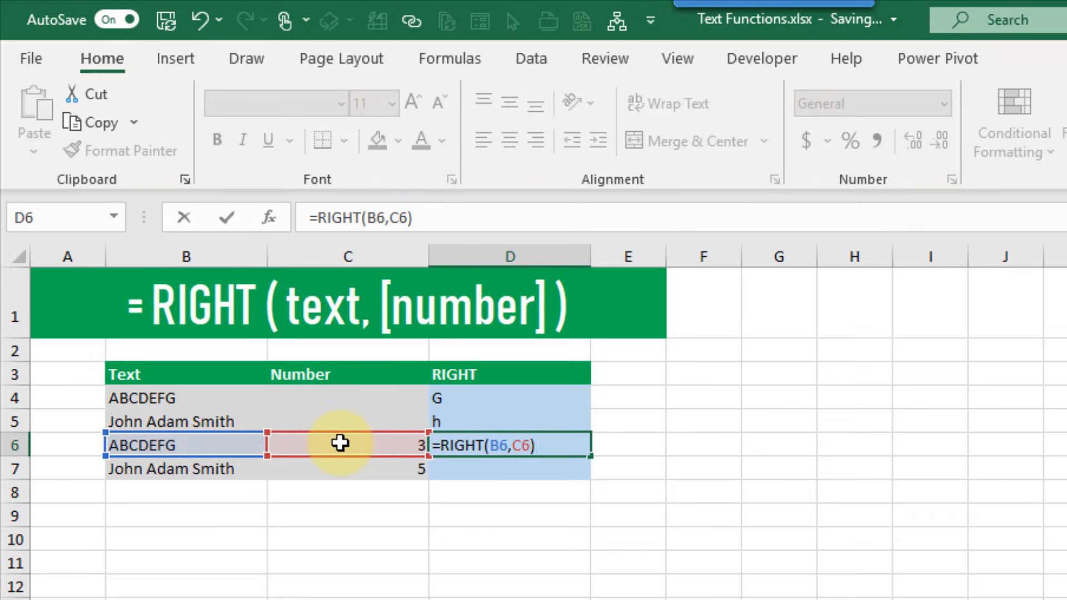
{"action": "key", "text": "Return"}
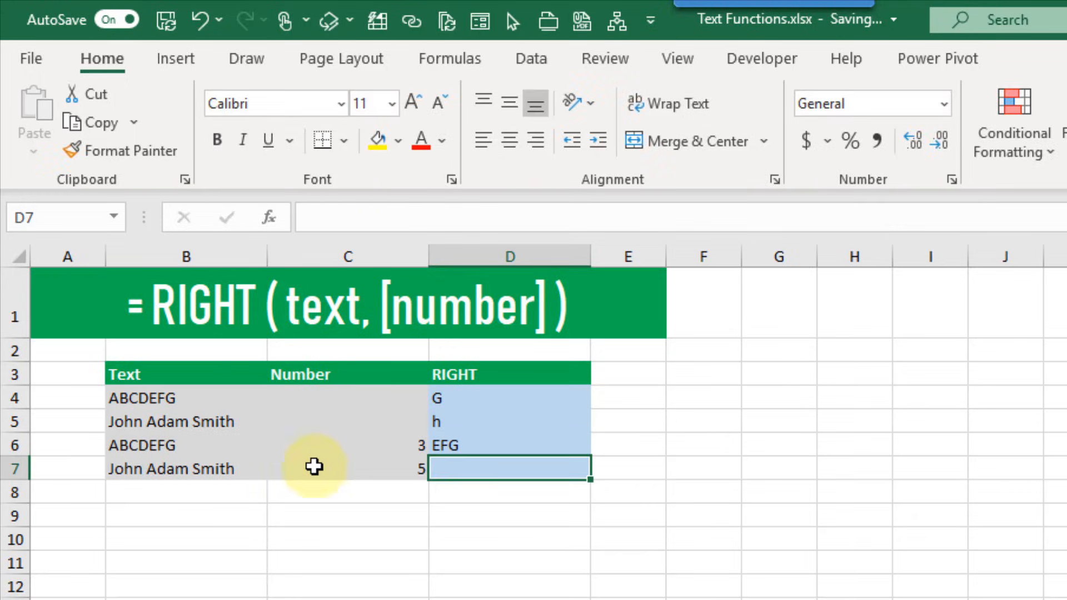
{"action": "left_click", "coordinate": [495, 445]}
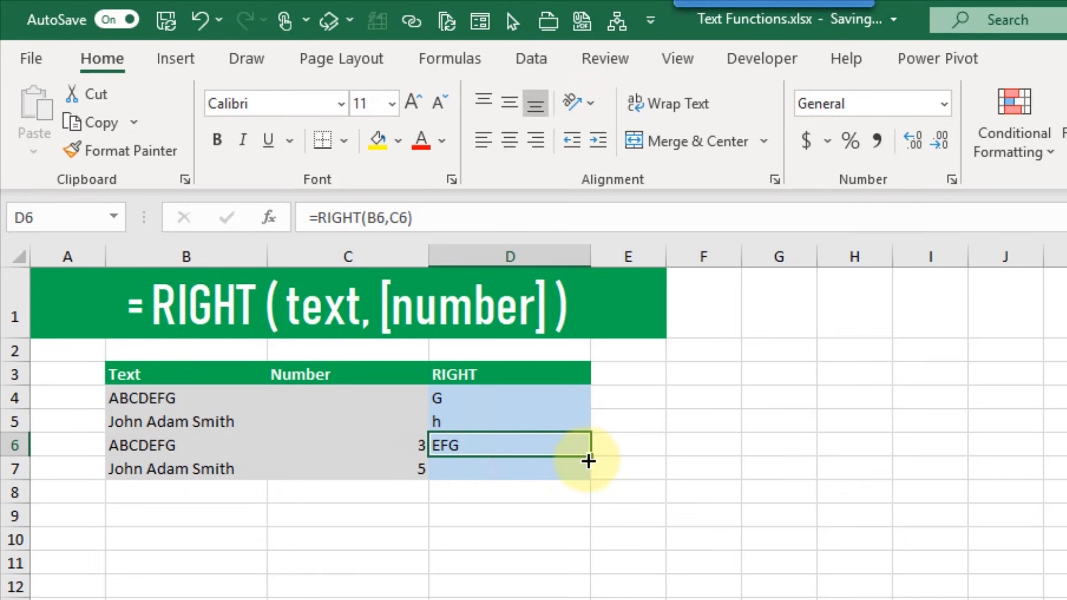
{"action": "left_click_drag", "start_coordinate": [591, 466], "coordinate": [591, 475]}
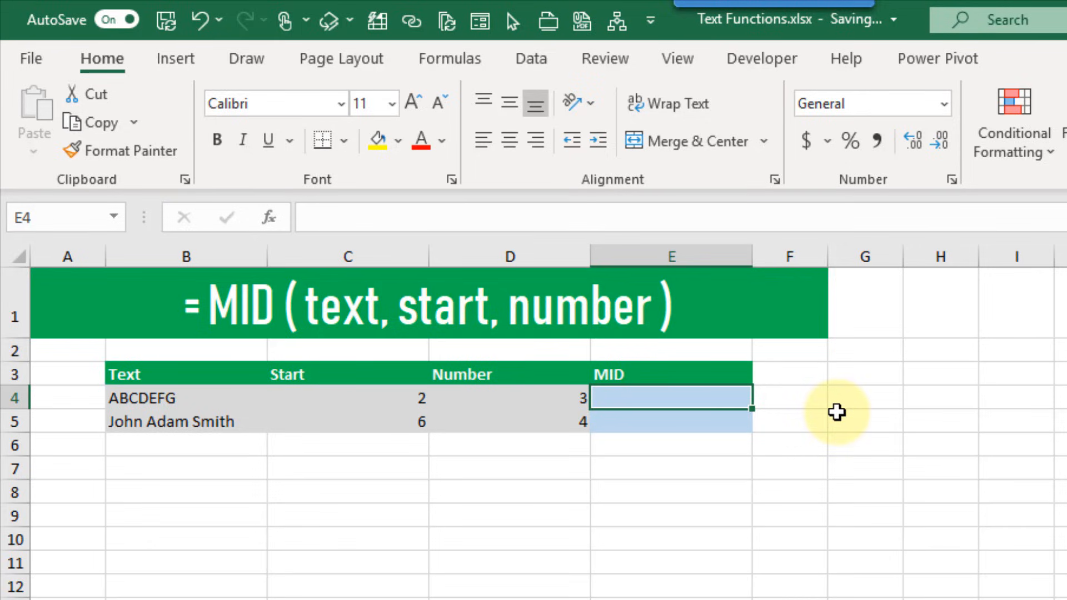
Enter =MID(B4,C4,D4) in E4 to extract BCD from the text
{"action": "type", "text": "=mi"}
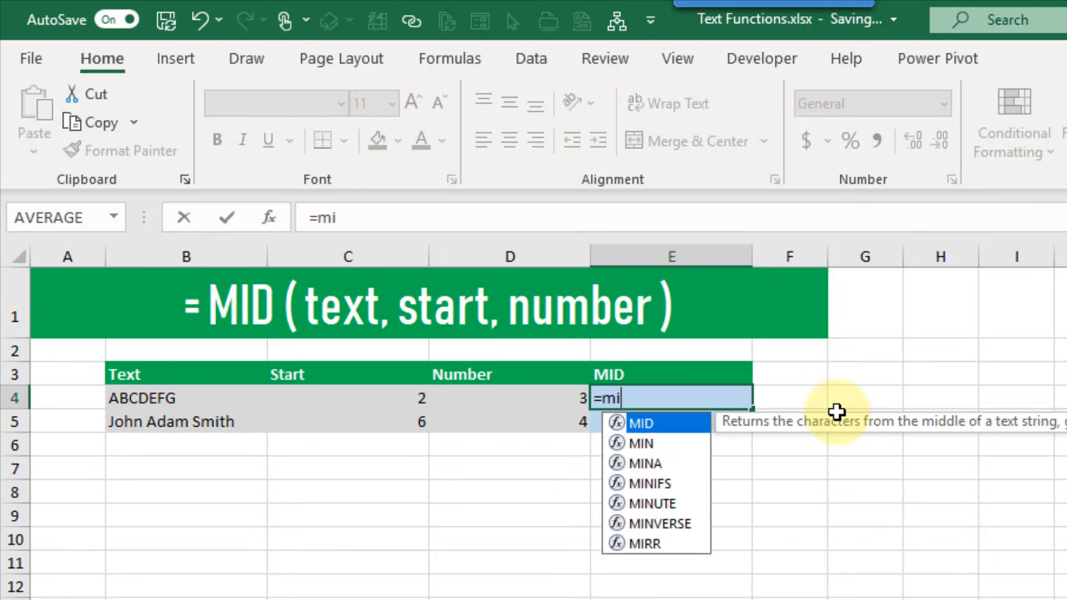
{"action": "key", "text": "Tab"}
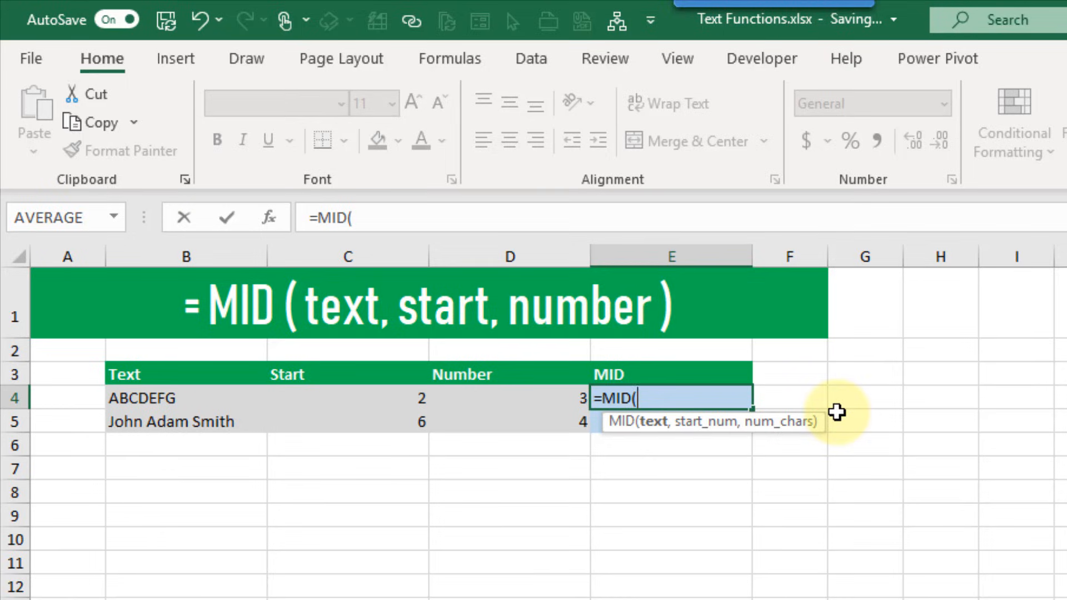
{"action": "left_click", "coordinate": [162, 398]}
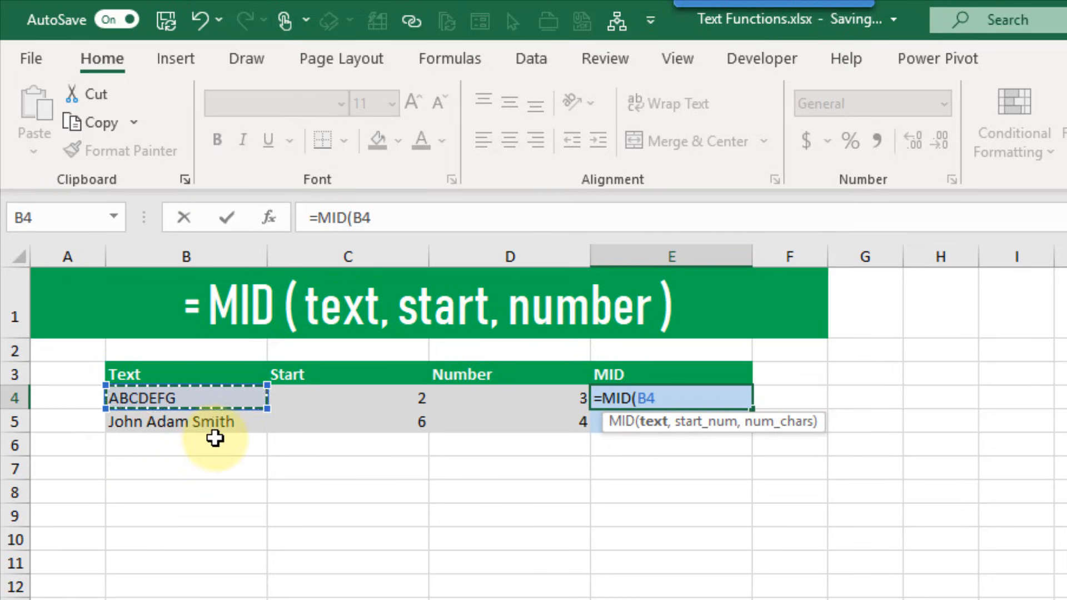
{"action": "type", "text": ","}
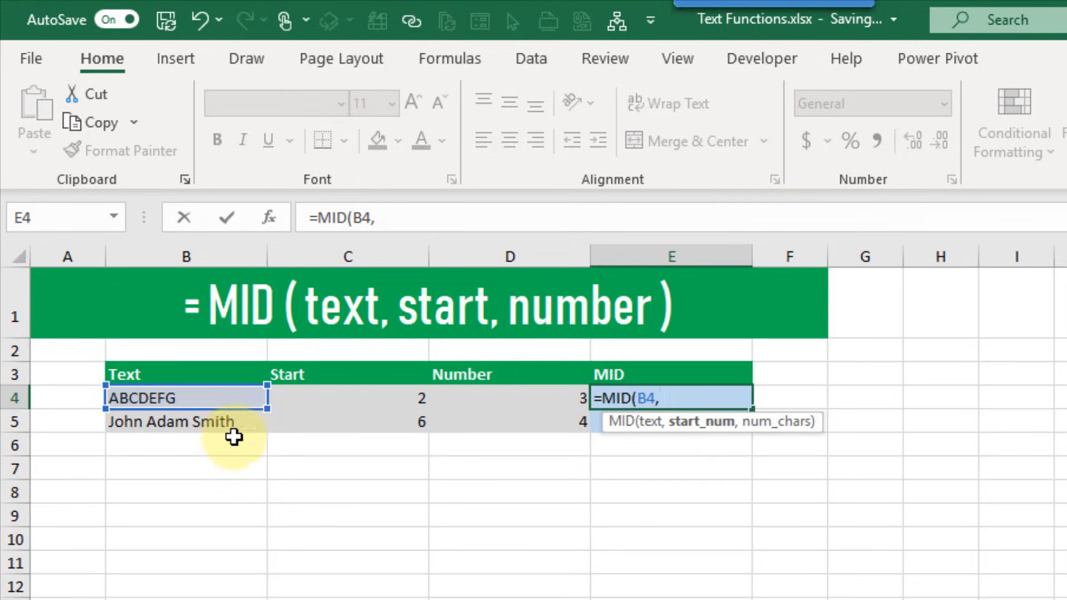
{"action": "left_click", "coordinate": [314, 399]}
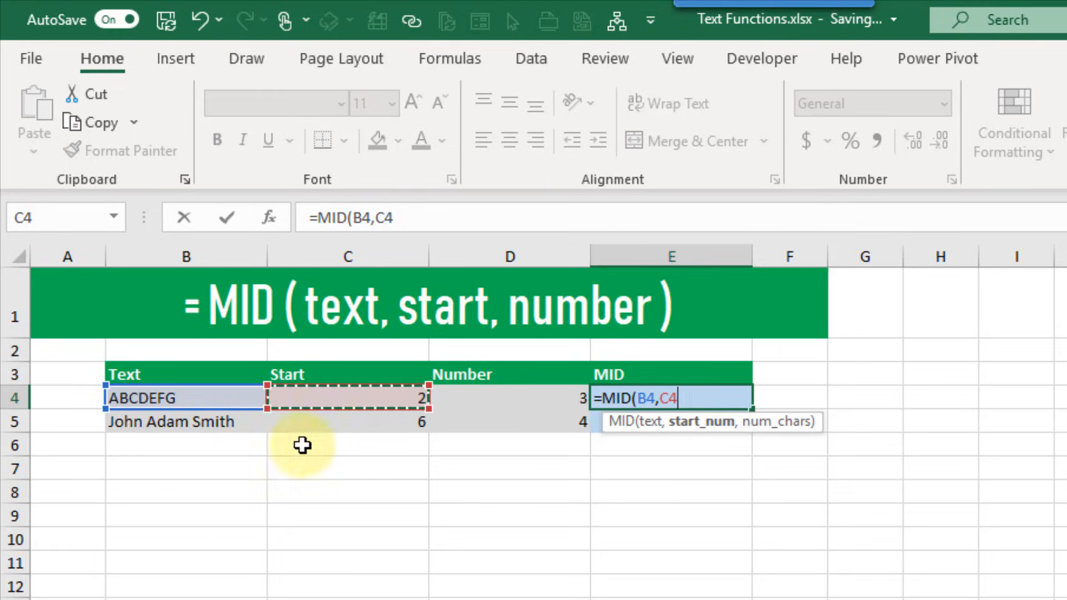
{"action": "type", "text": ","}
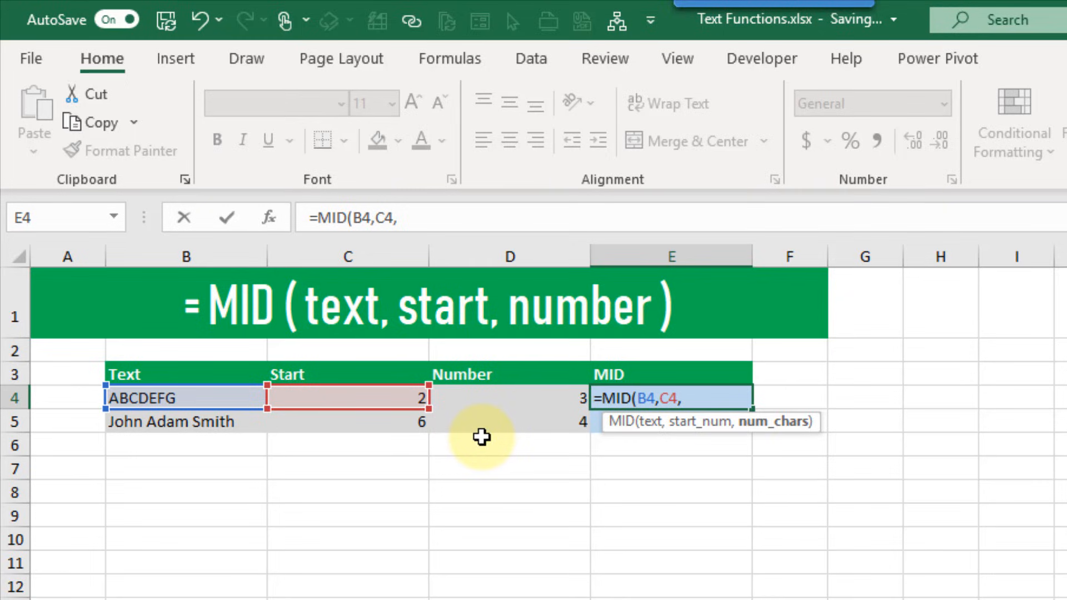
{"action": "left_click", "coordinate": [486, 396]}
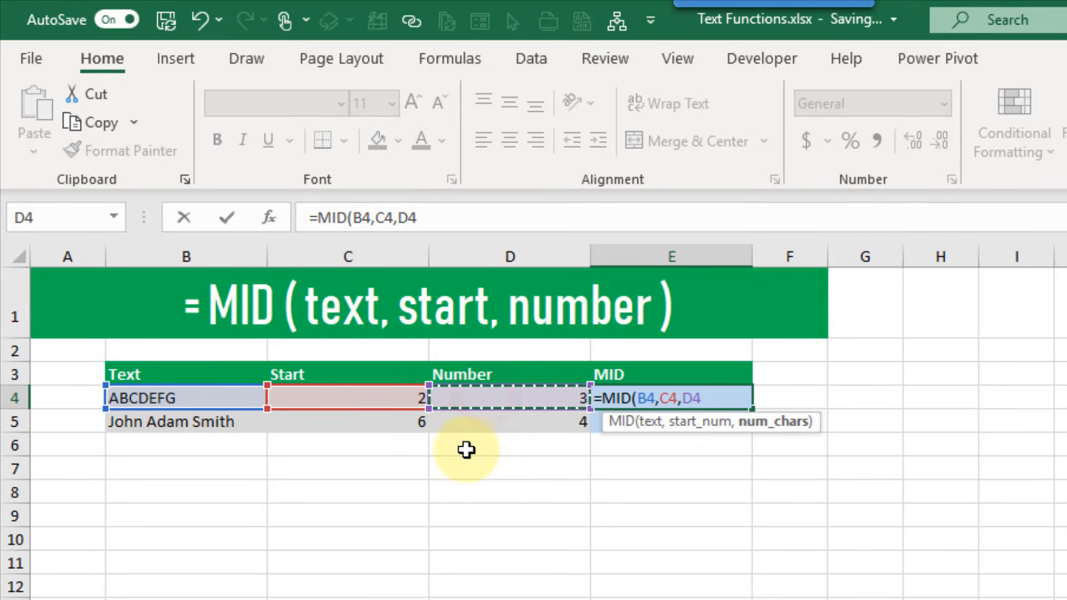
{"action": "type", "text": ")"}
{"action": "key", "text": "Return"}
Fill the MID formula down to E5, showing Adam, and check its start and count inputs
{"action": "key", "text": "Up"}
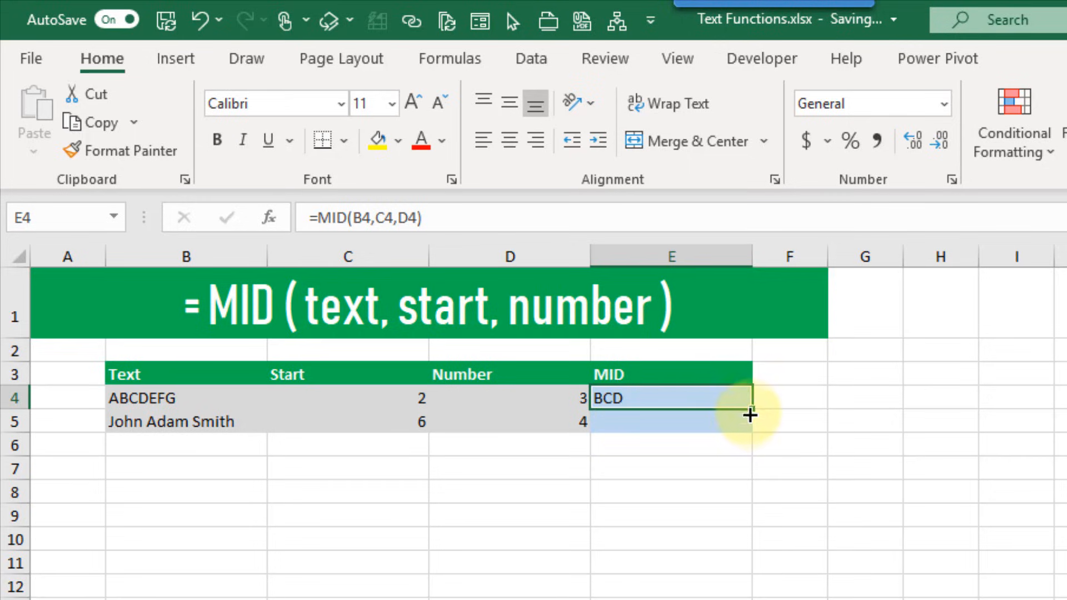
{"action": "left_click_drag", "start_coordinate": [751, 410], "coordinate": [747, 427]}
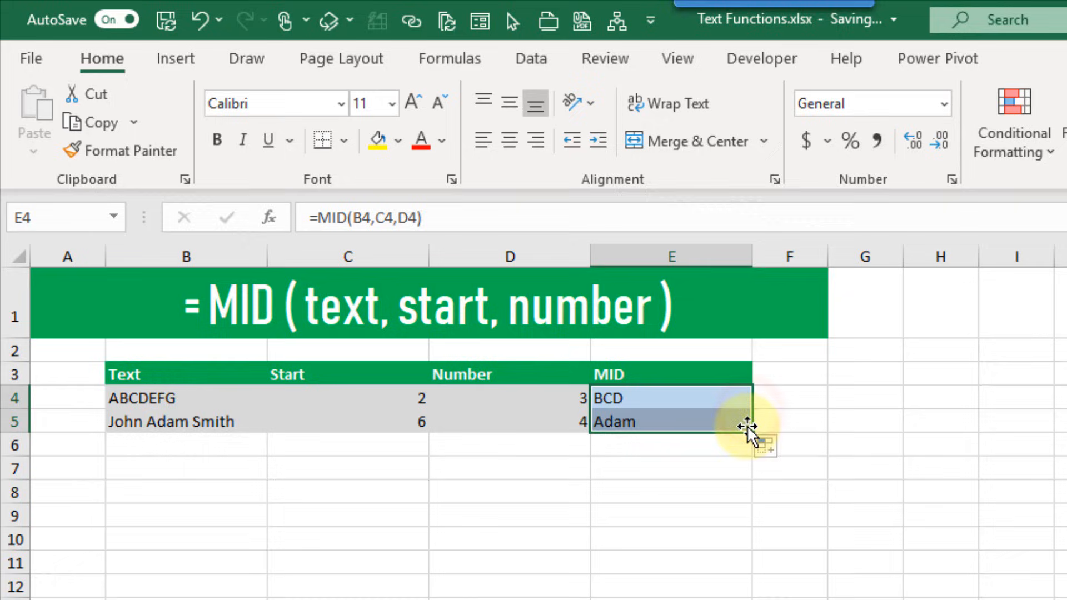
{"action": "left_click", "coordinate": [713, 421]}
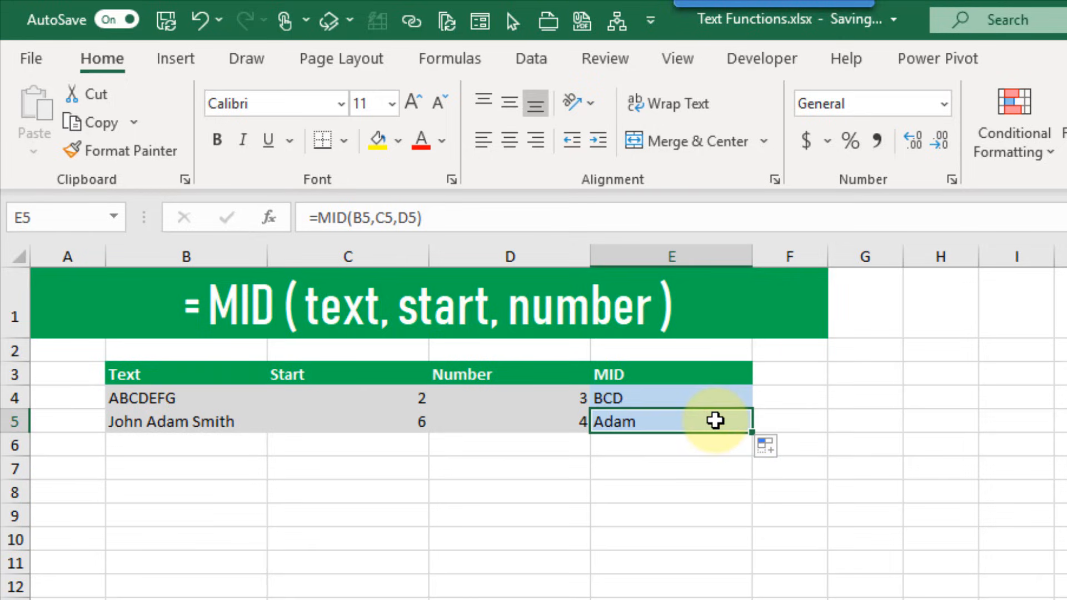
{"action": "left_click", "coordinate": [406, 420]}
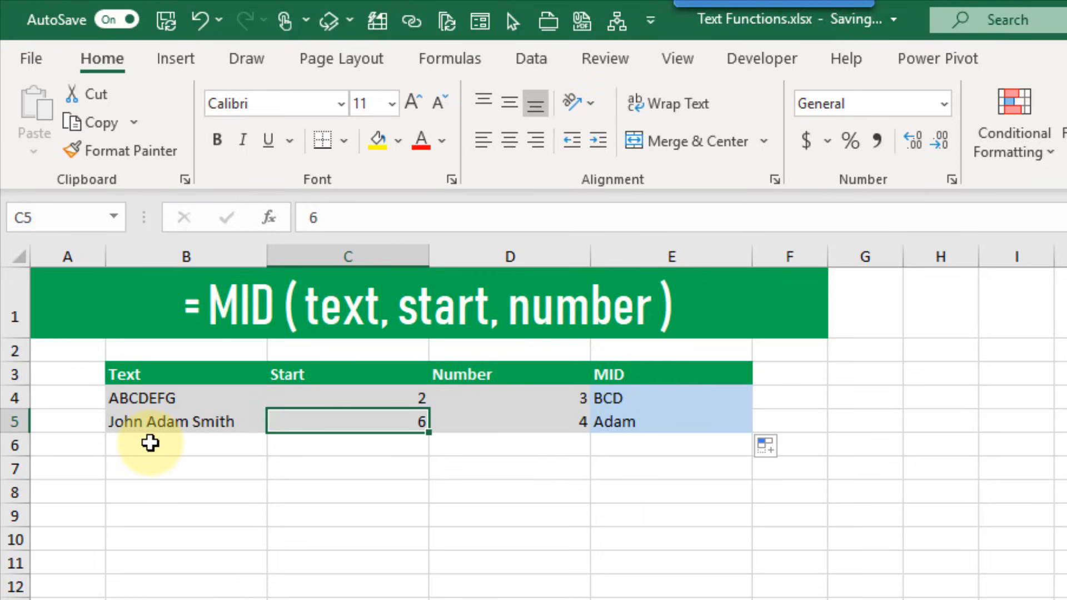
{"action": "left_click", "coordinate": [462, 413]}
{"action": "left_click", "coordinate": [657, 422]}
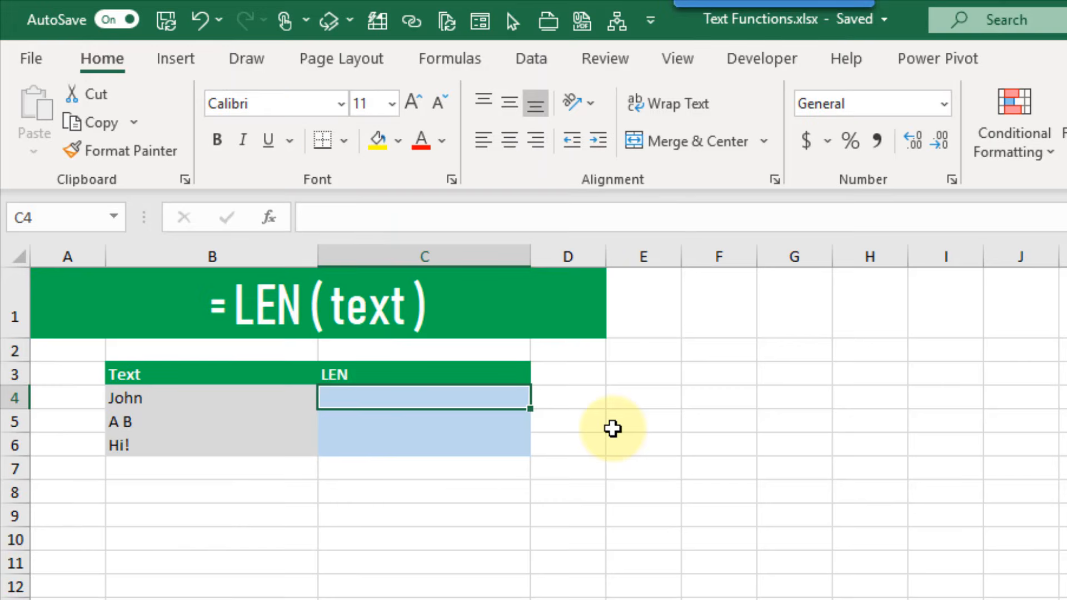
Enter =LEN(B4) in C4 to count the characters of John
{"action": "type", "text": "=LEN("}
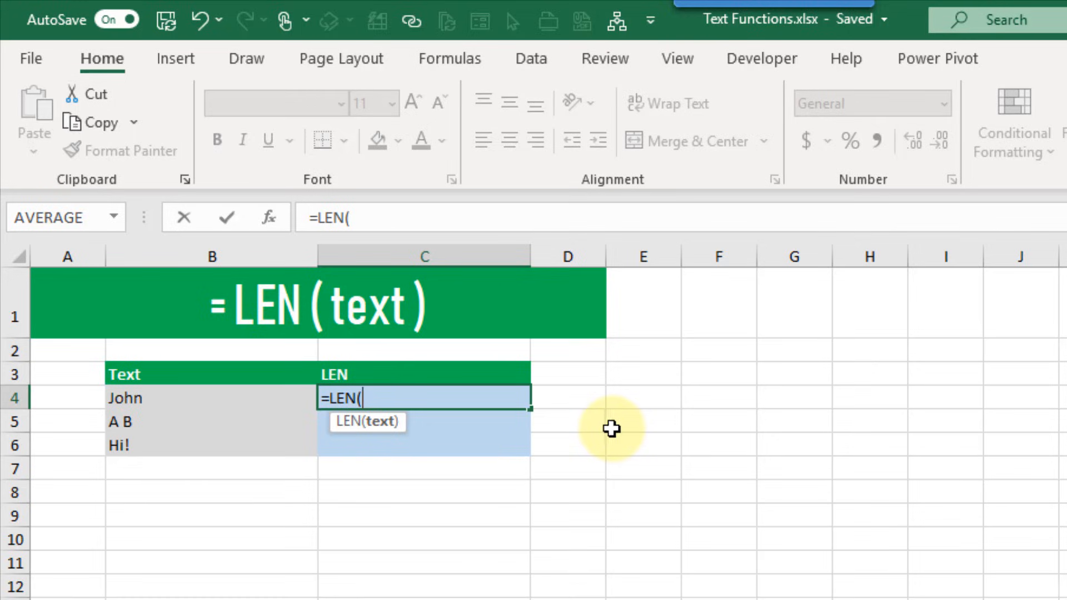
{"action": "left_click", "coordinate": [166, 400]}
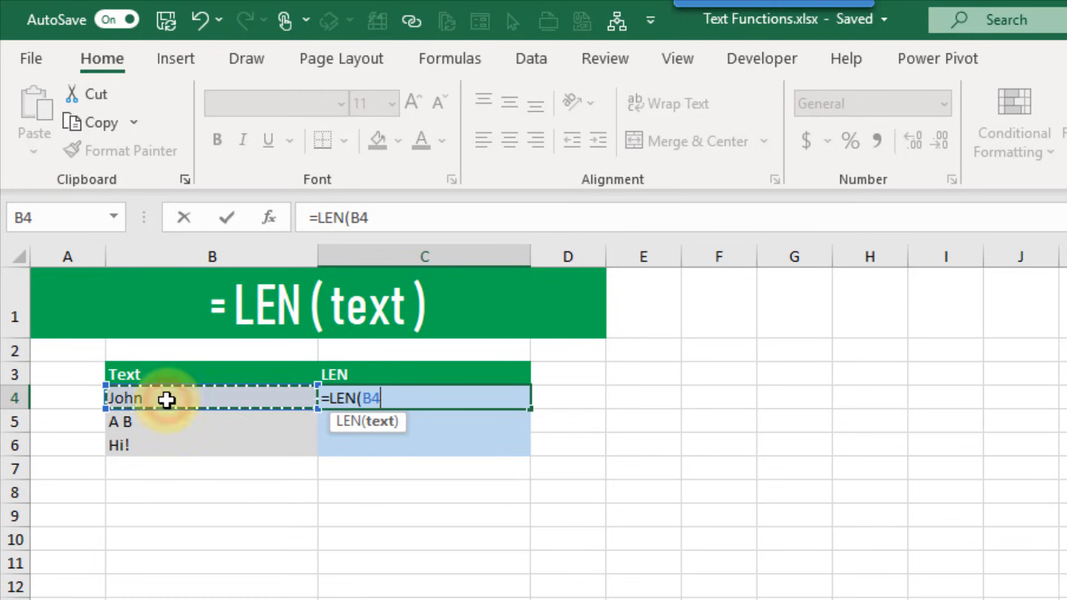
{"action": "type", "text": ")"}
{"action": "key", "text": "Return"}
Fill the LEN formula down to C6, giving 4, 3, 3 for John, A B and Hi!
{"action": "left_click", "coordinate": [166, 400]}
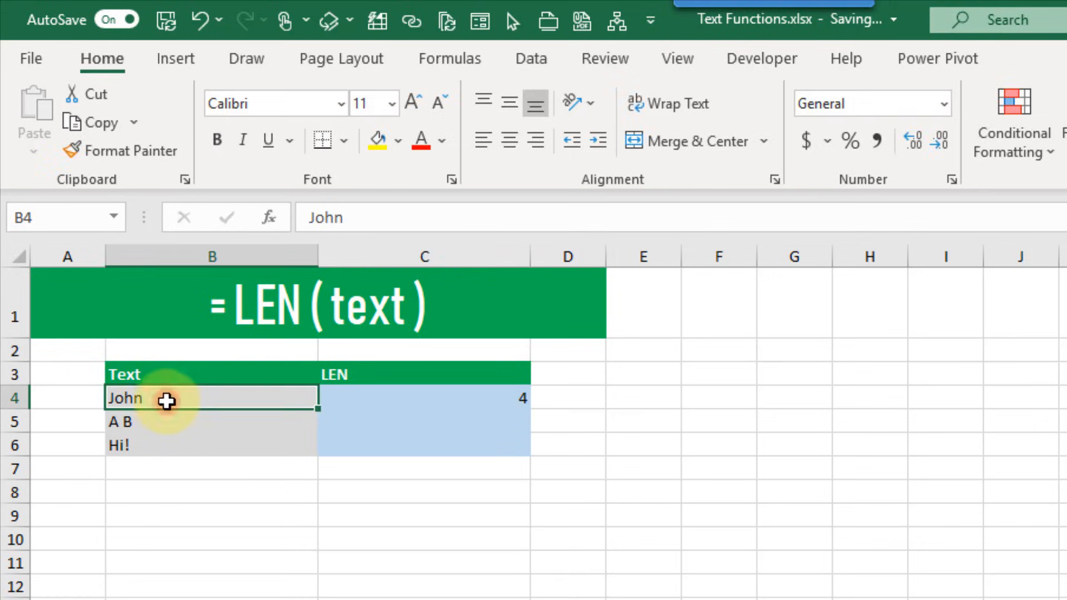
{"action": "left_click", "coordinate": [386, 395]}
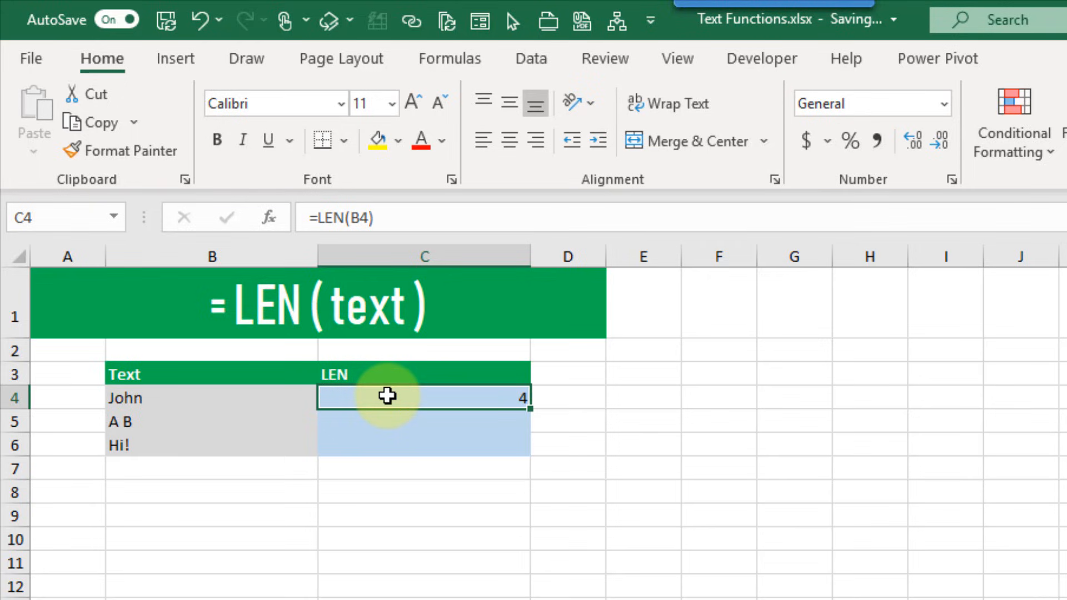
{"action": "double_click", "coordinate": [535, 410]}
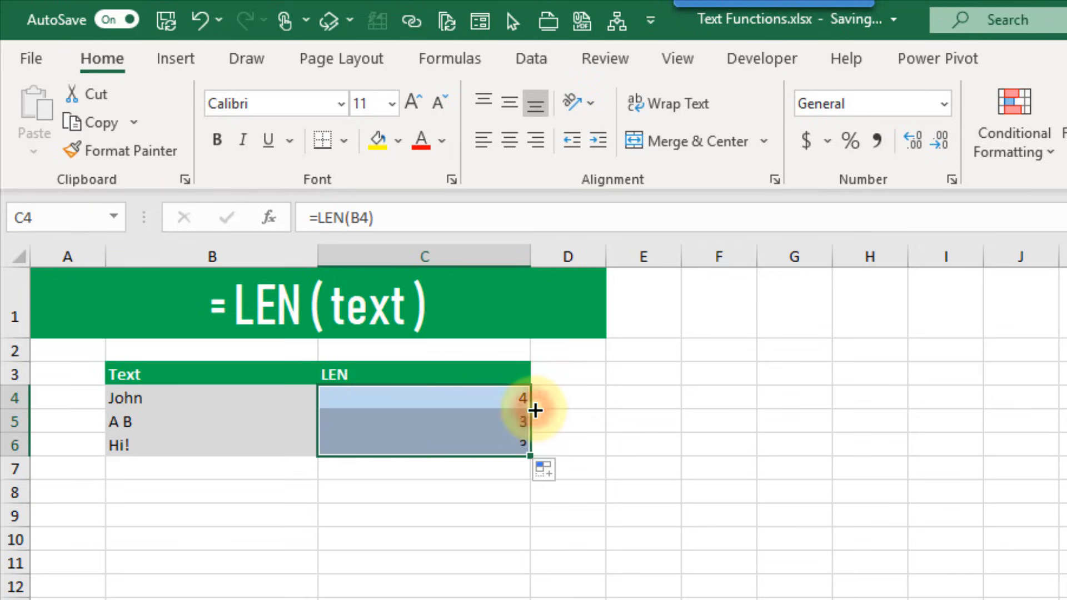
{"action": "left_click", "coordinate": [407, 419]}
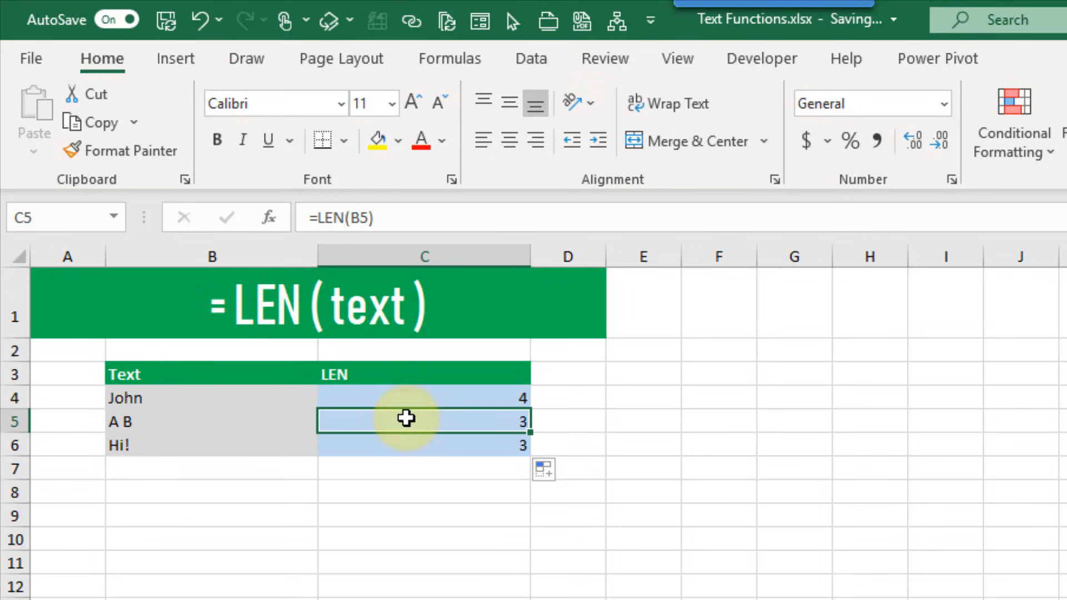
{"action": "left_click", "coordinate": [243, 422]}
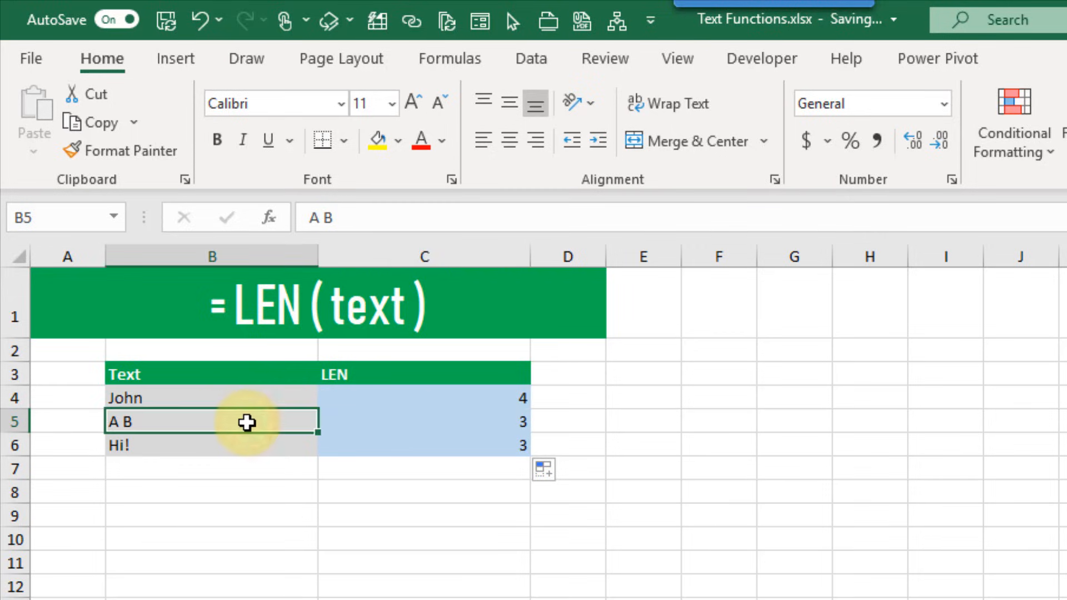
{"action": "left_click", "coordinate": [350, 423]}
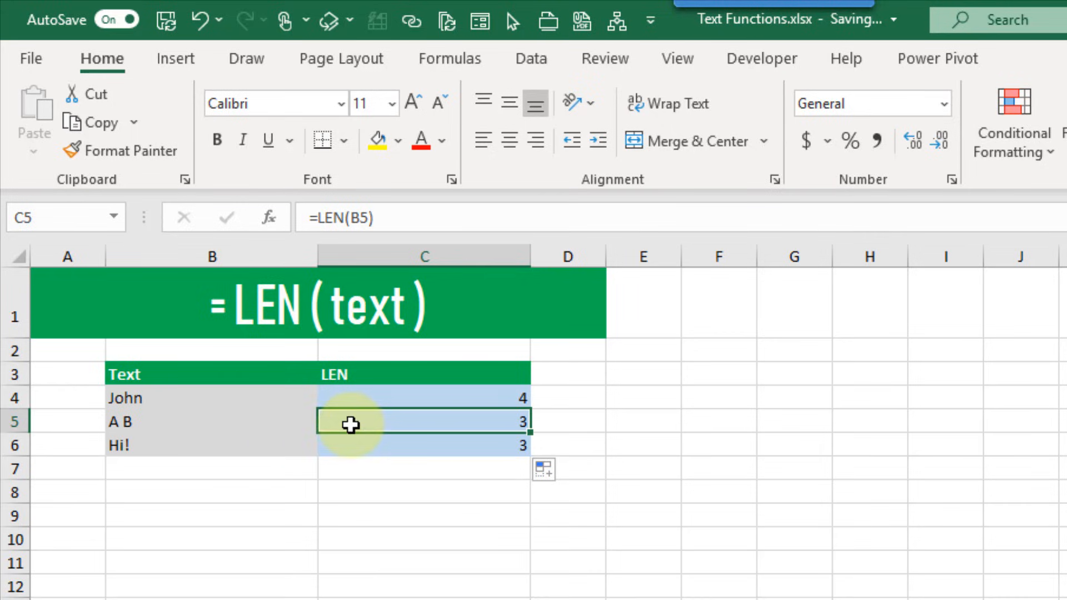
{"action": "left_click", "coordinate": [257, 444]}
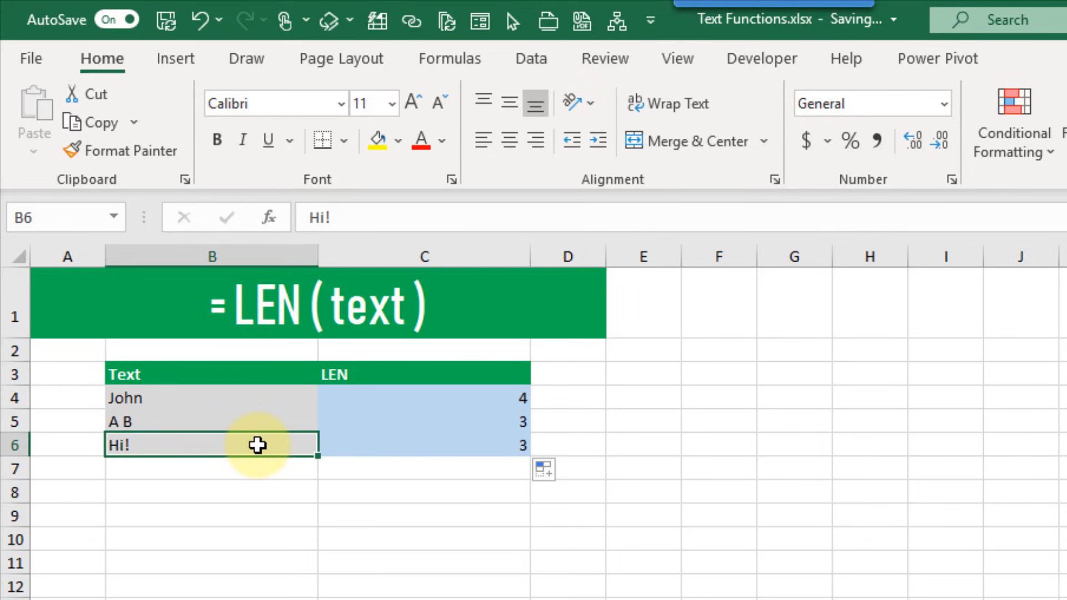
{"action": "left_click", "coordinate": [359, 446]}
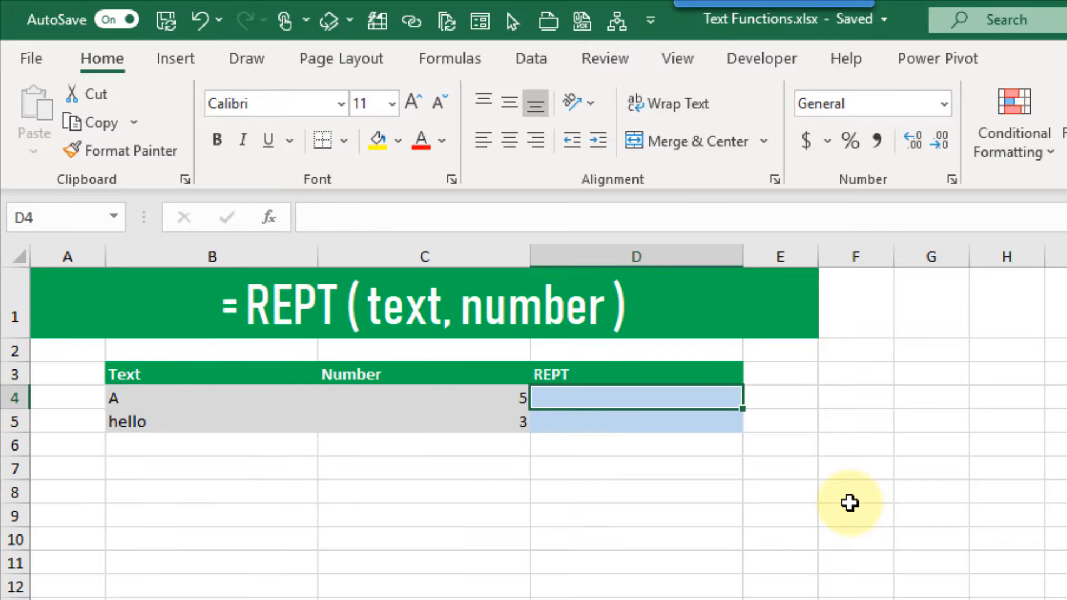
Enter =REPT(B4,C4) in D4, showing AAAAA
{"action": "type", "text": "=rep"}
{"action": "key", "text": "Down"}
{"action": "key", "text": "Tab"}
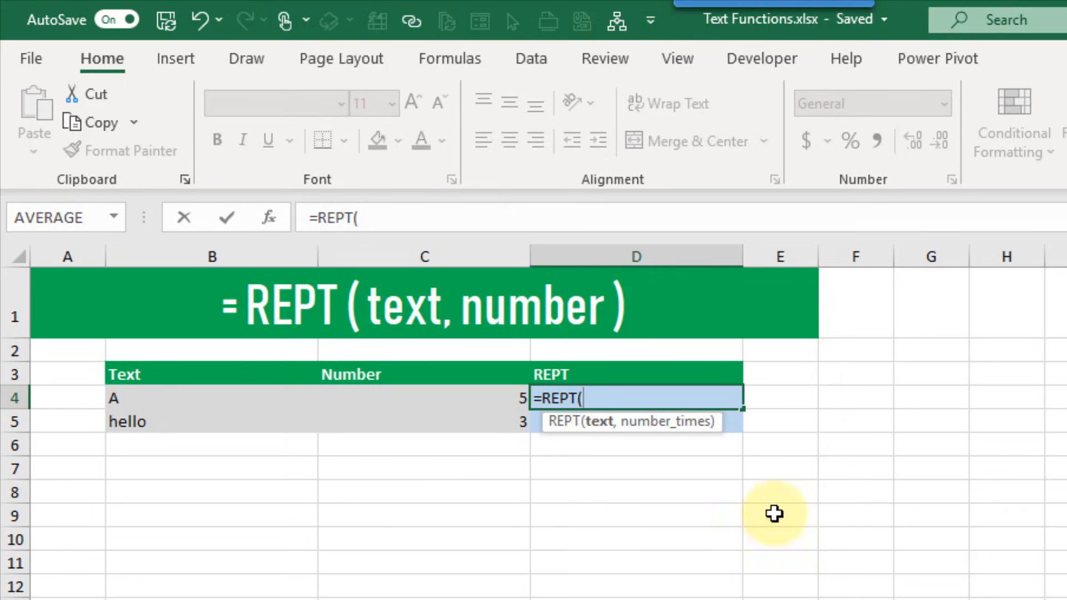
{"action": "left_click", "coordinate": [252, 400]}
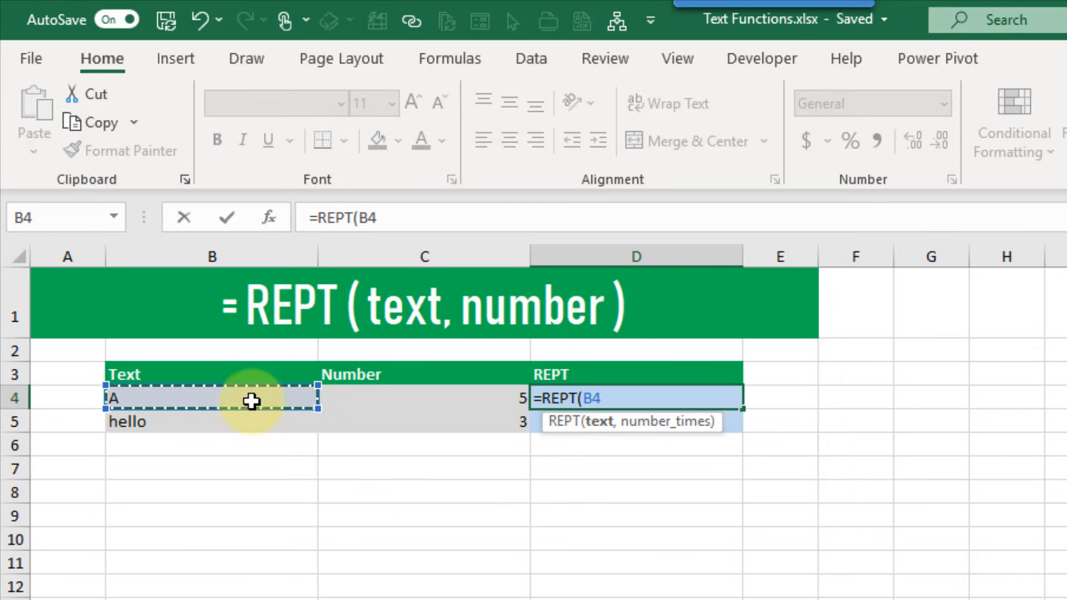
{"action": "type", "text": ","}
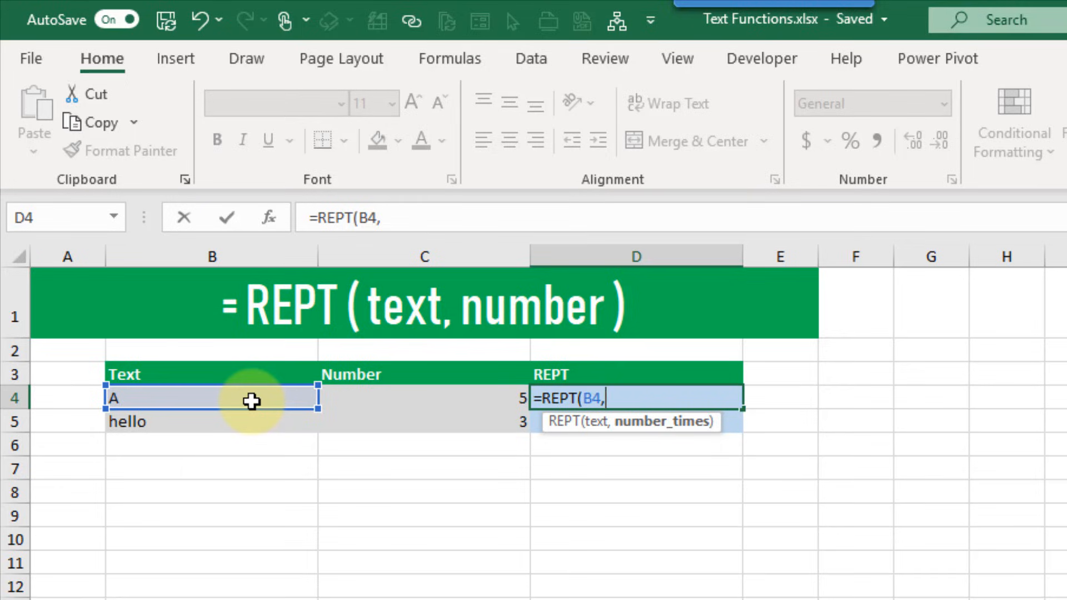
{"action": "left_click", "coordinate": [386, 398]}
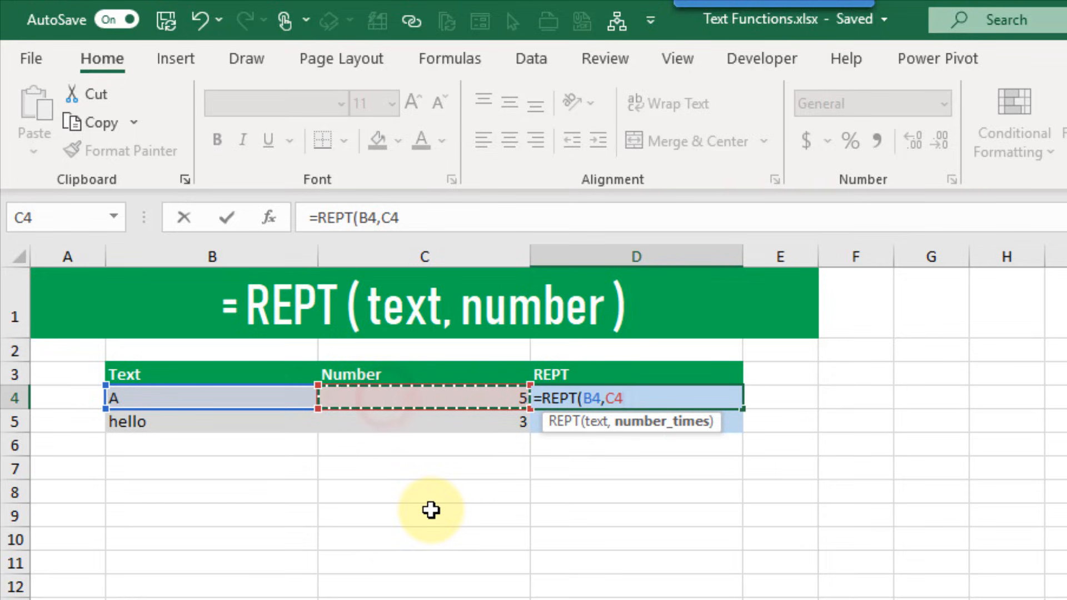
{"action": "type", "text": ")"}
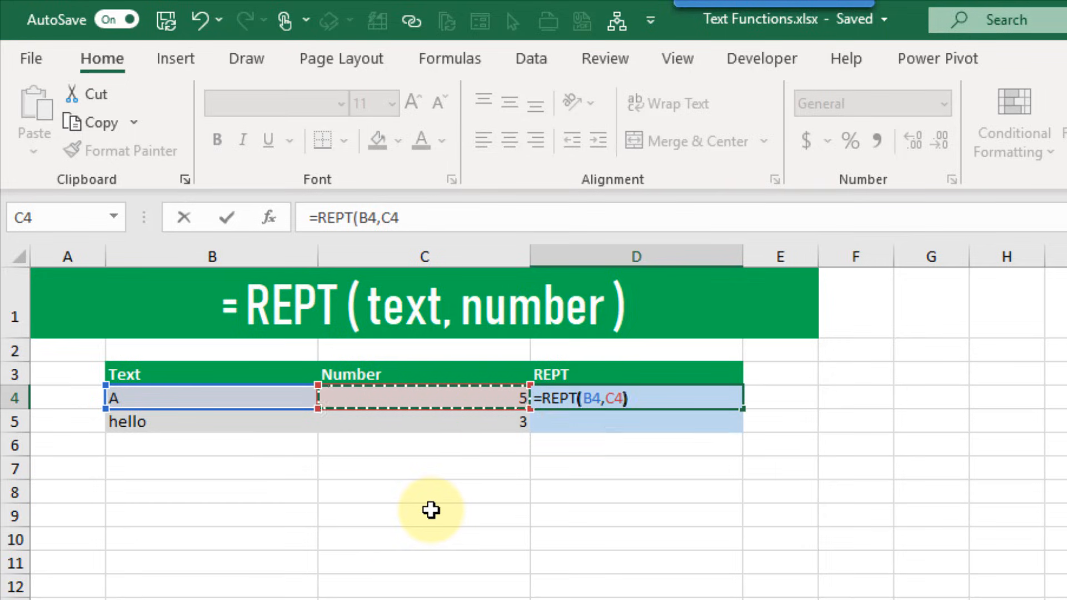
{"action": "key", "text": "Return"}
{"action": "key", "text": "Up"}
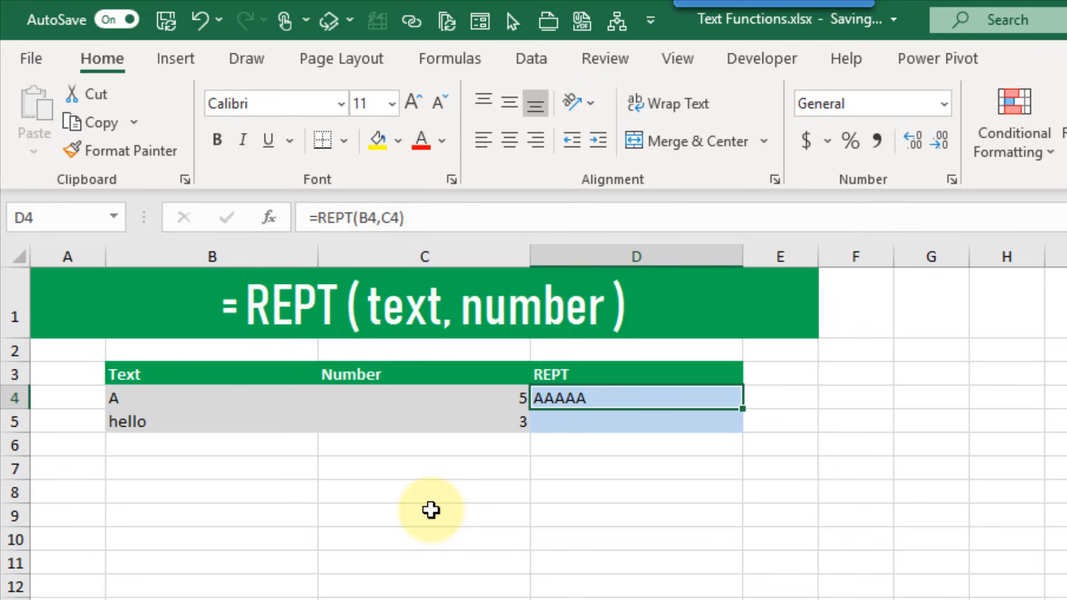
Enter =REPT(B5,C5) in D5 to repeat hello 3 times
{"action": "key", "text": "Return"}
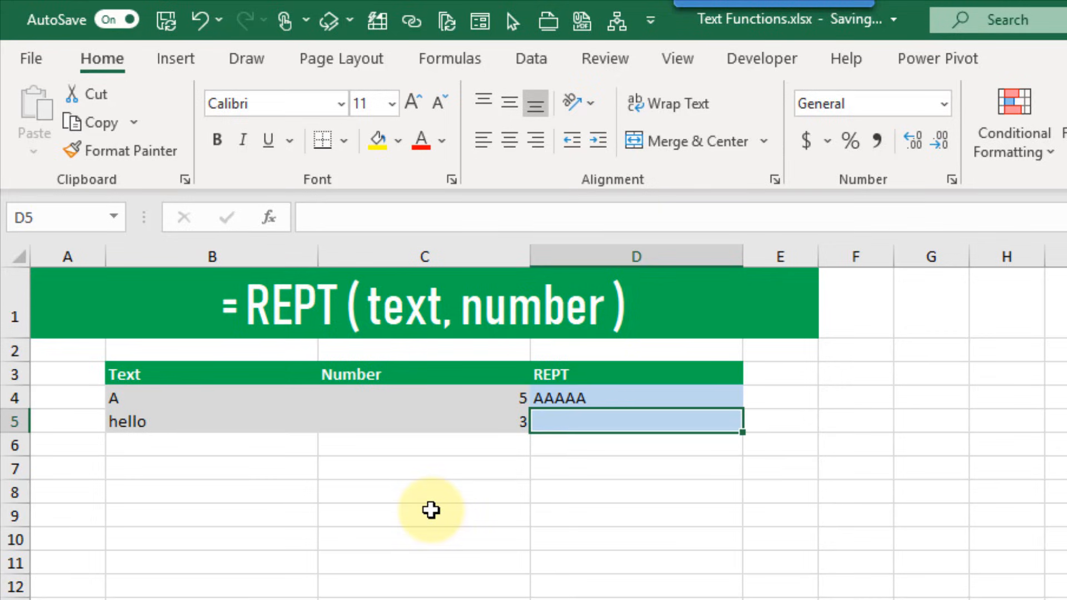
{"action": "type", "text": "=rept"}
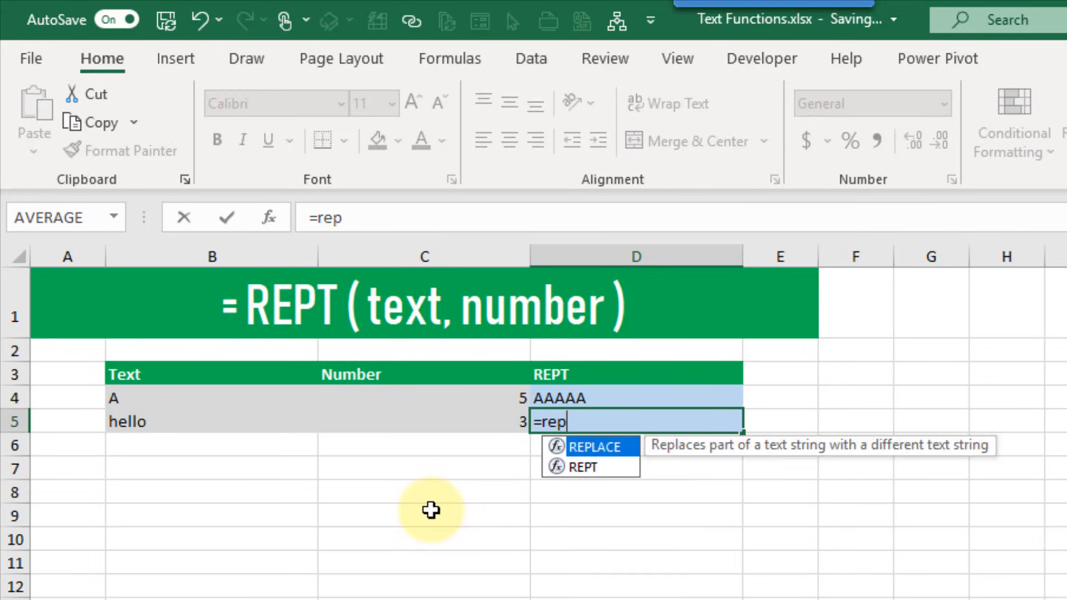
{"action": "key", "text": "Tab"}
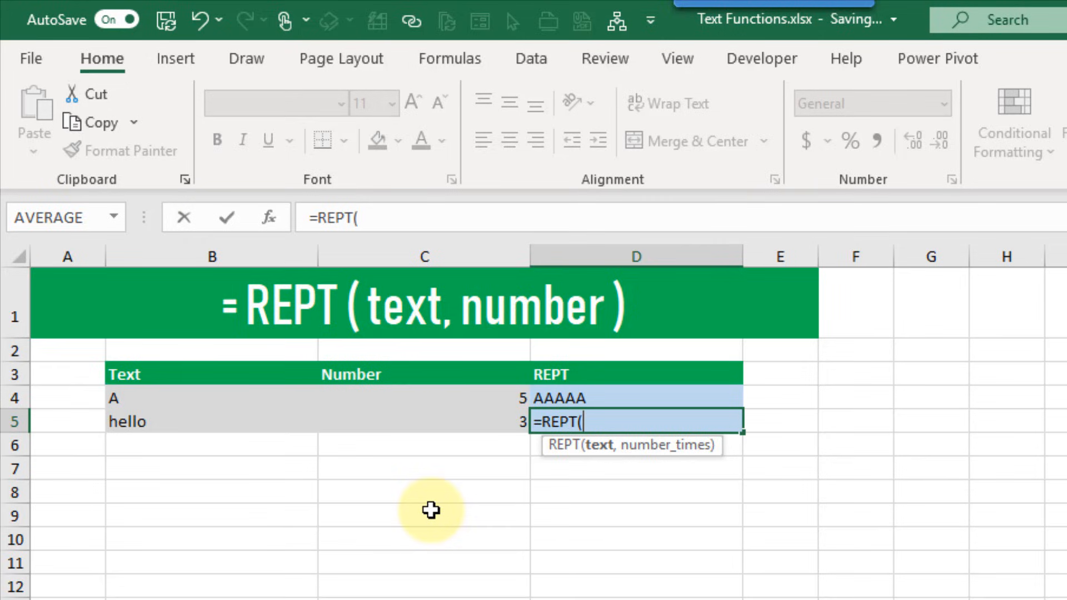
{"action": "left_click", "coordinate": [205, 427]}
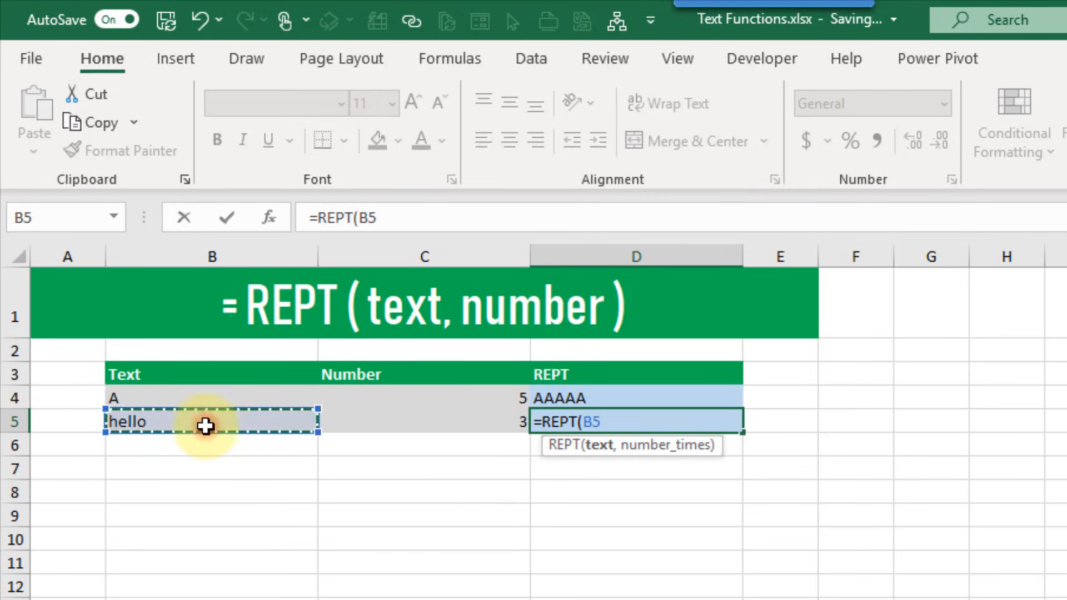
{"action": "type", "text": ","}
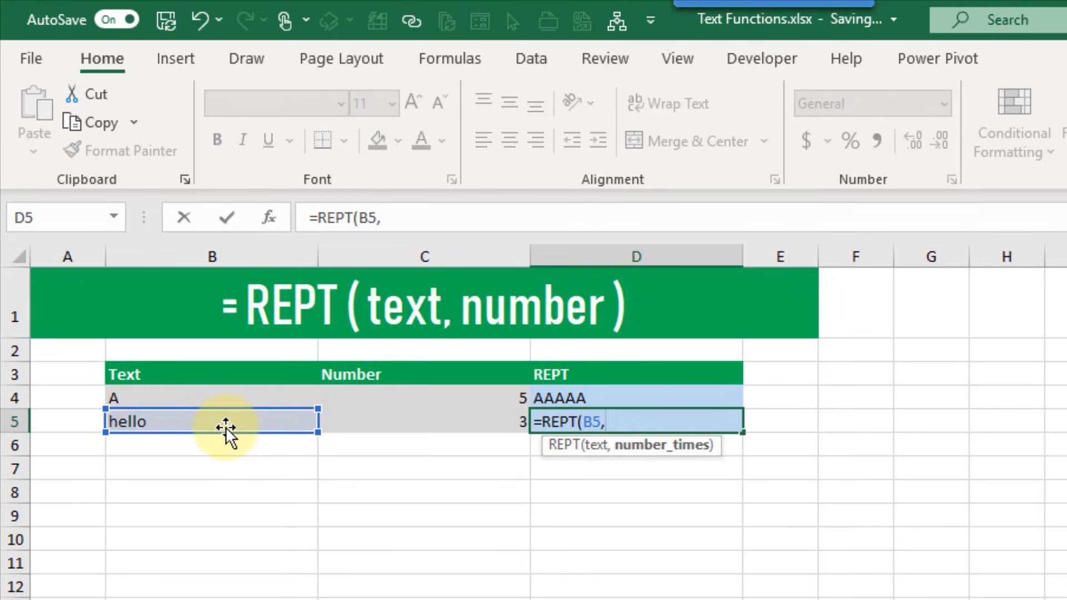
{"action": "left_click", "coordinate": [366, 421]}
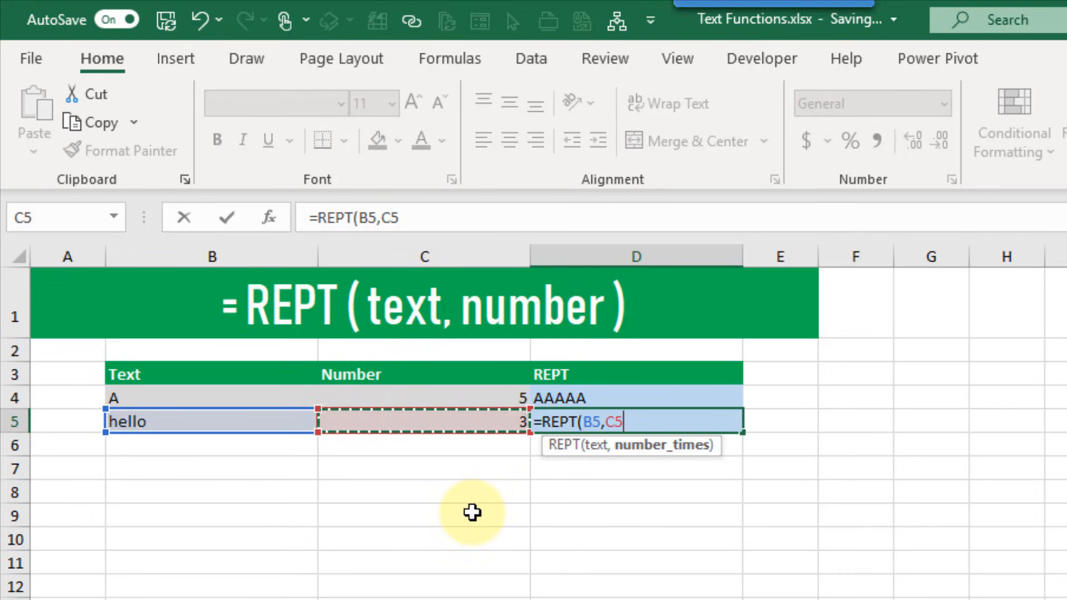
{"action": "type", "text": ")"}
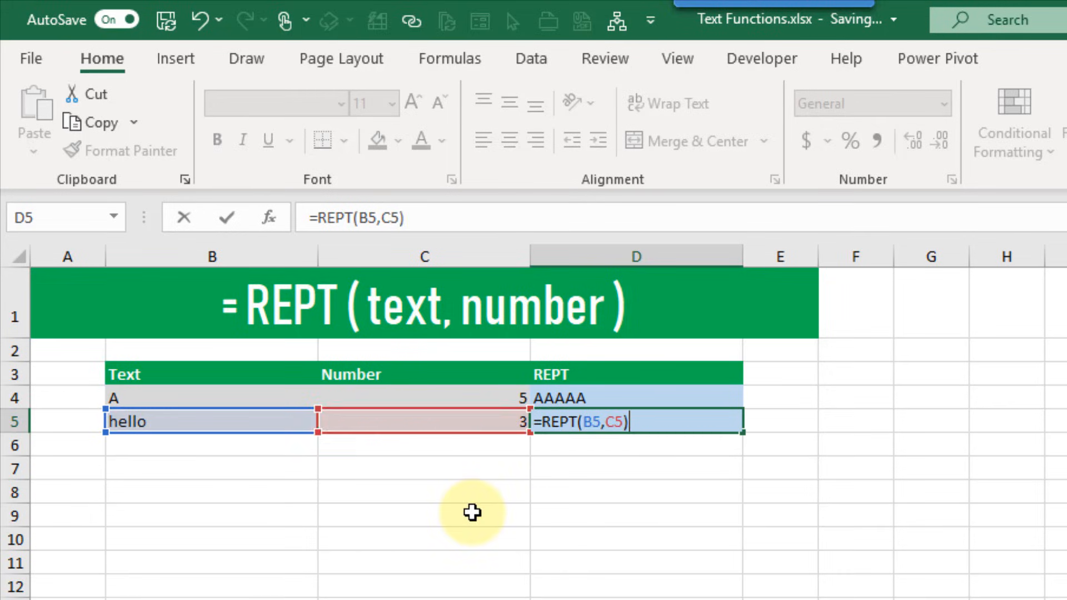
{"action": "key", "text": "Return"}
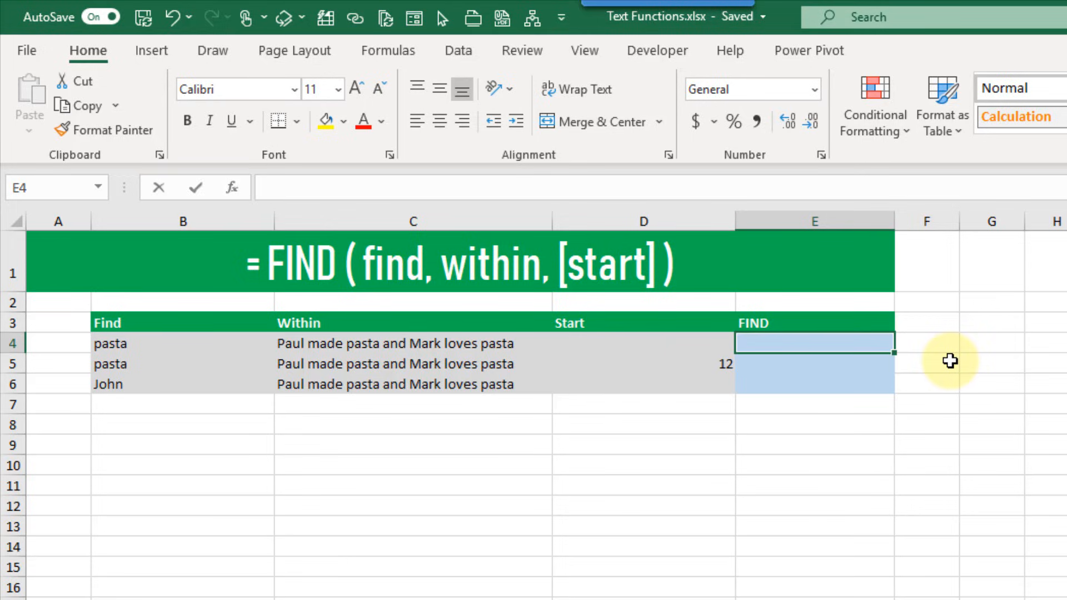
Enter =FIND(B4,C4) in E4, returning 11 as the position of pasta in the sentence
{"action": "type", "text": "=fi"}
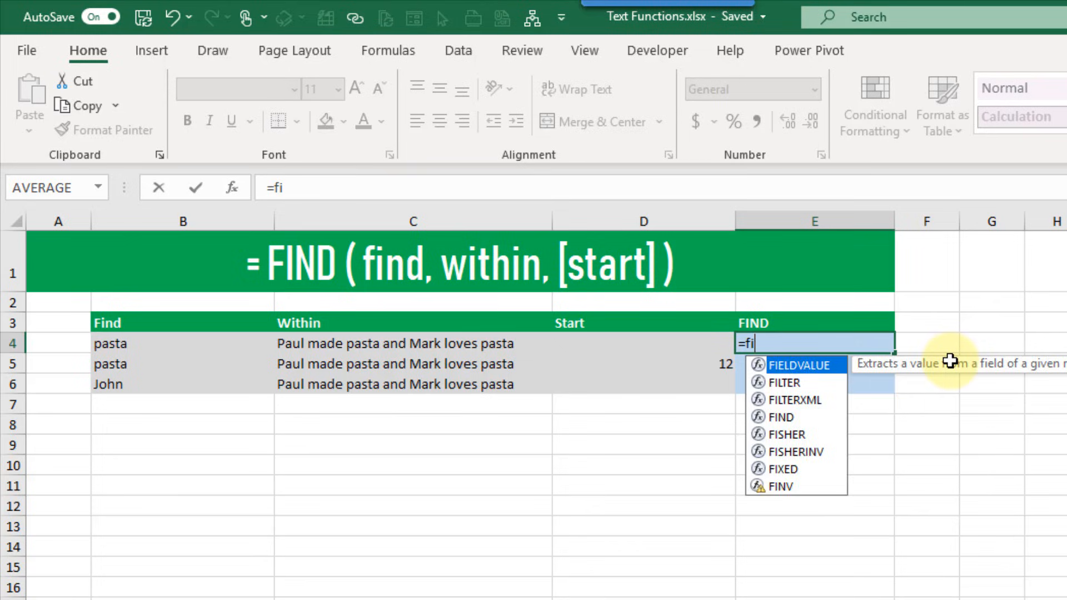
{"action": "type", "text": "n"}
{"action": "key", "text": "Tab"}
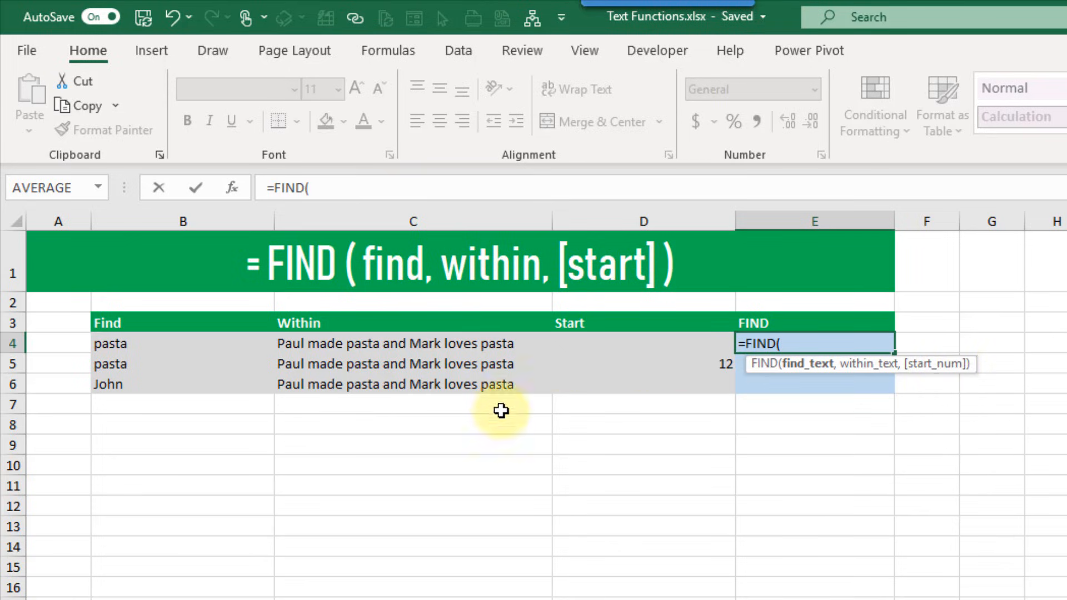
{"action": "left_click", "coordinate": [195, 343]}
{"action": "type", "text": ","}
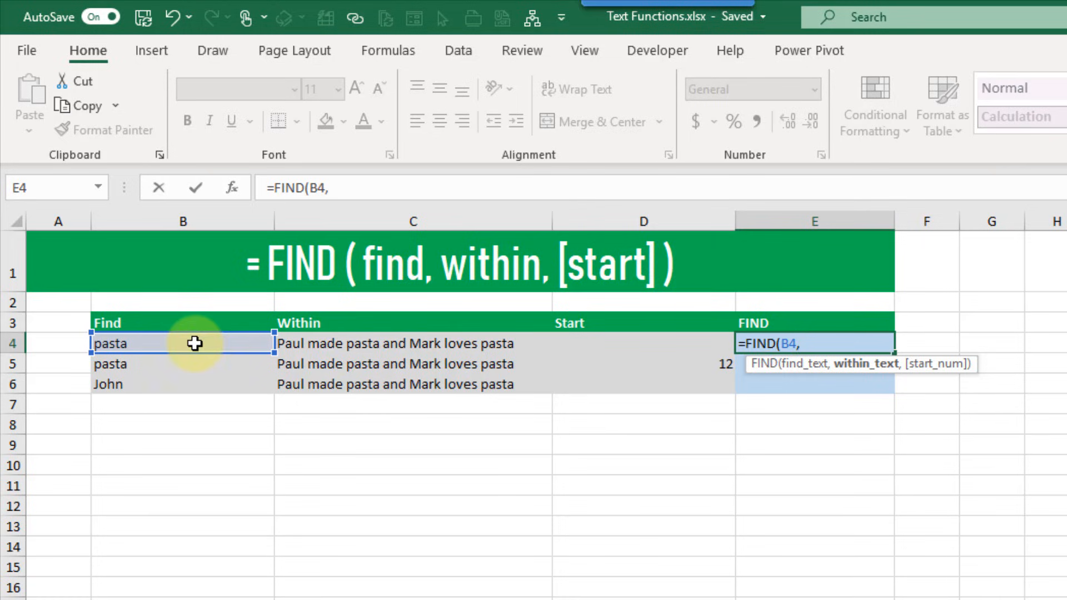
{"action": "left_click", "coordinate": [334, 344]}
{"action": "type", "text": ","}
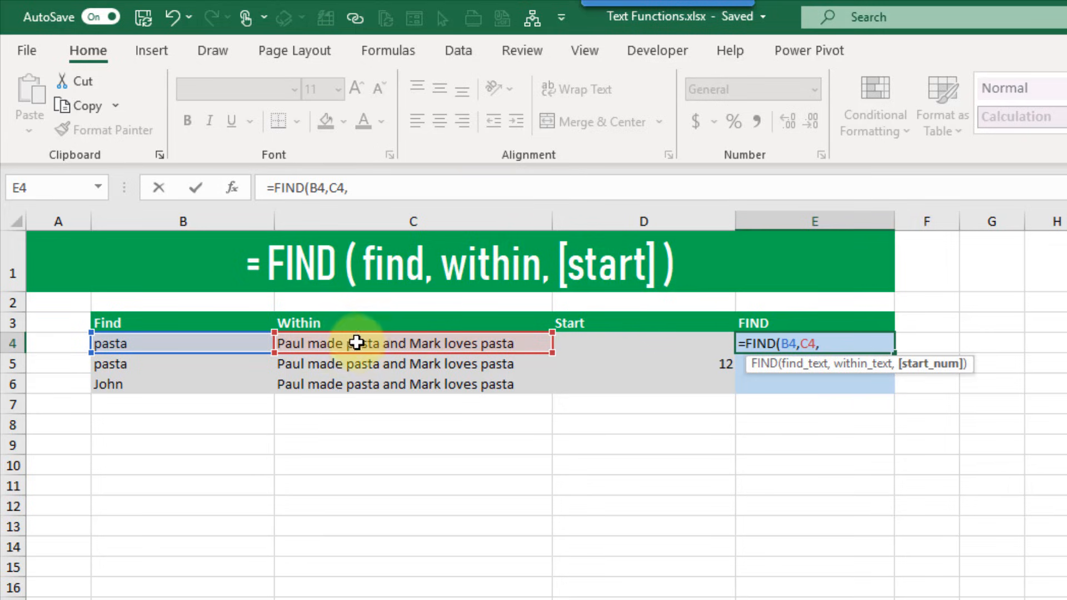
{"action": "key", "text": "BackSpace"}
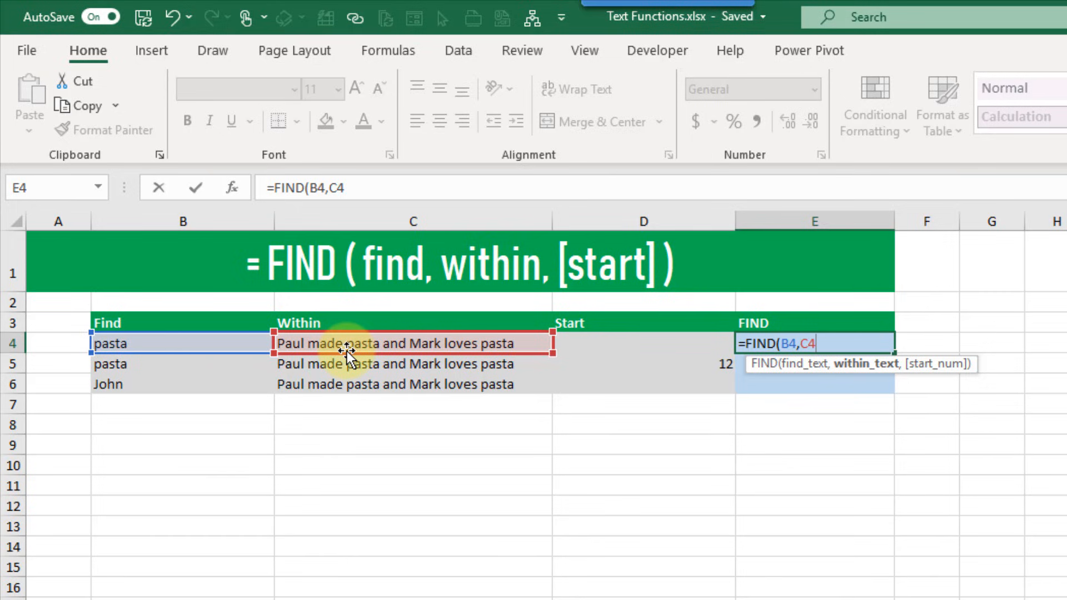
{"action": "key", "text": "Return"}
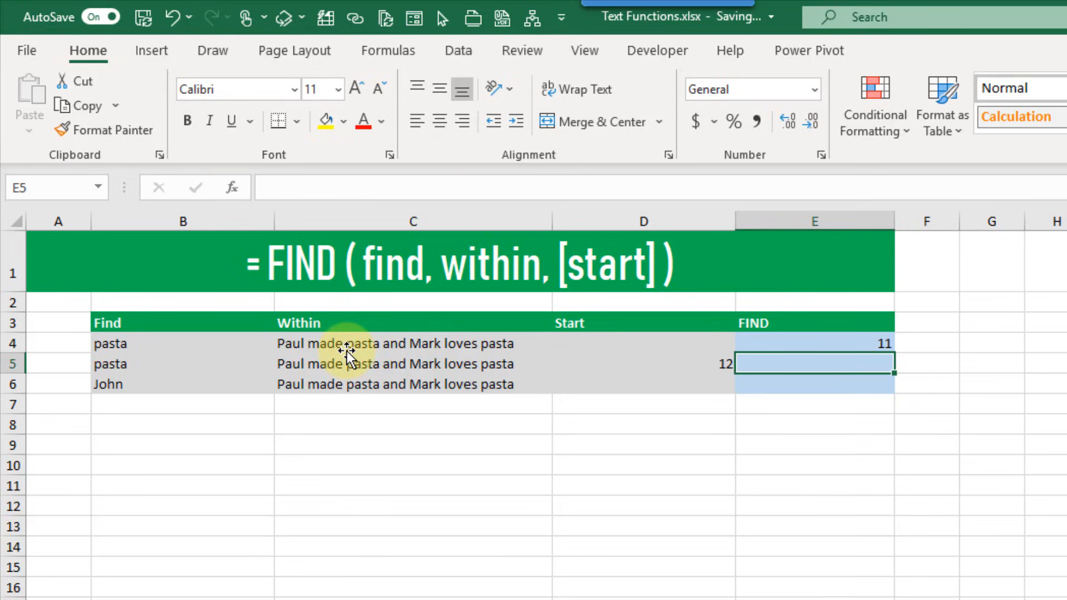
{"action": "left_click", "coordinate": [215, 349]}
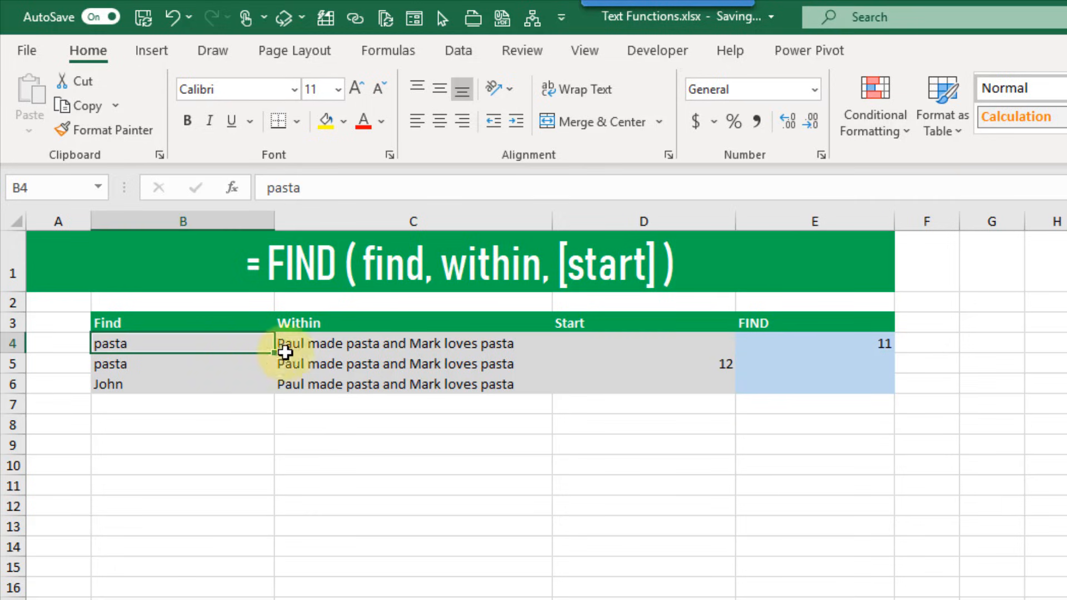
{"action": "left_click", "coordinate": [330, 344]}
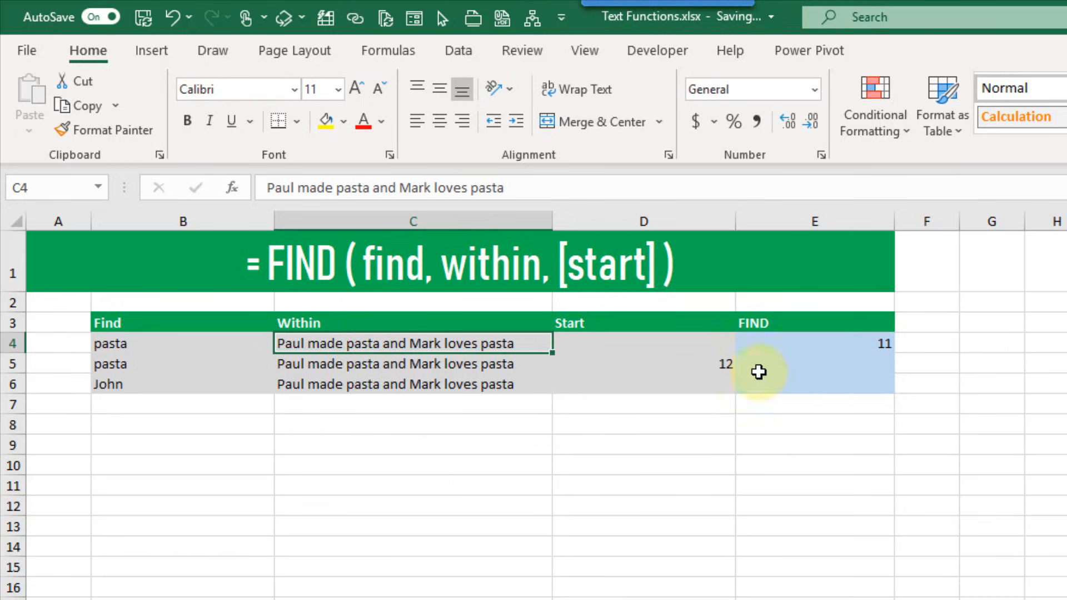
{"action": "left_click", "coordinate": [772, 361]}
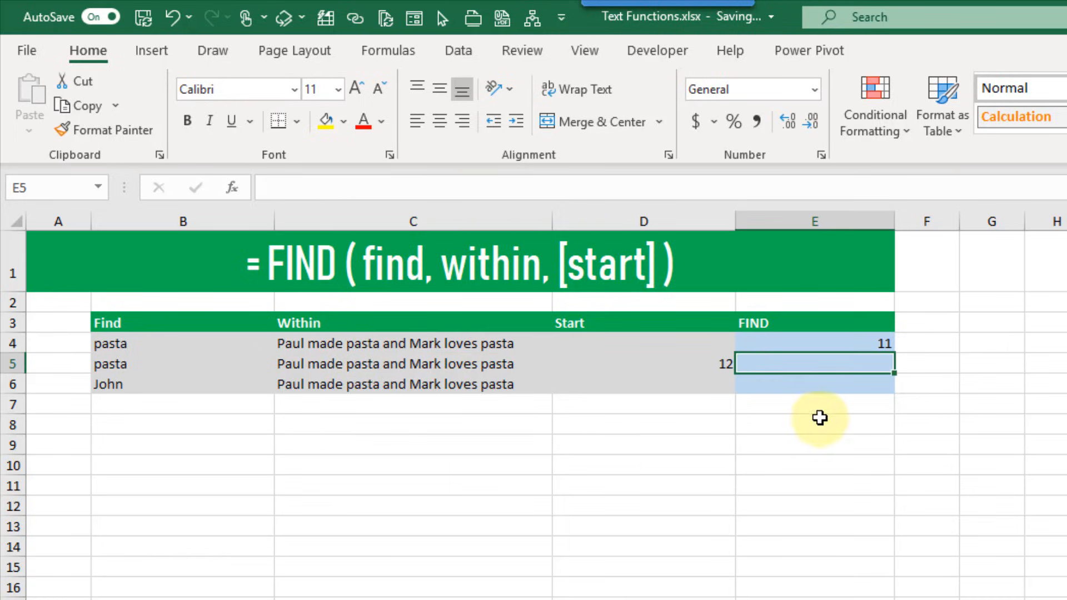
Enter =FIND(B5,C5,D5) in E5, returning 32 for the second pasta
{"action": "type", "text": "=find"}
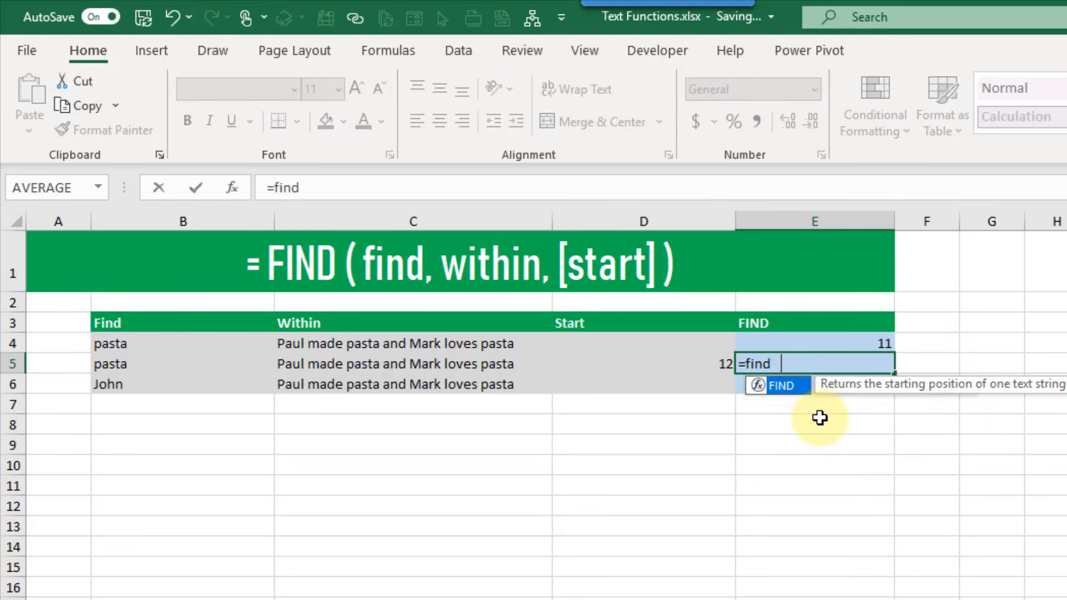
{"action": "key", "text": "Tab"}
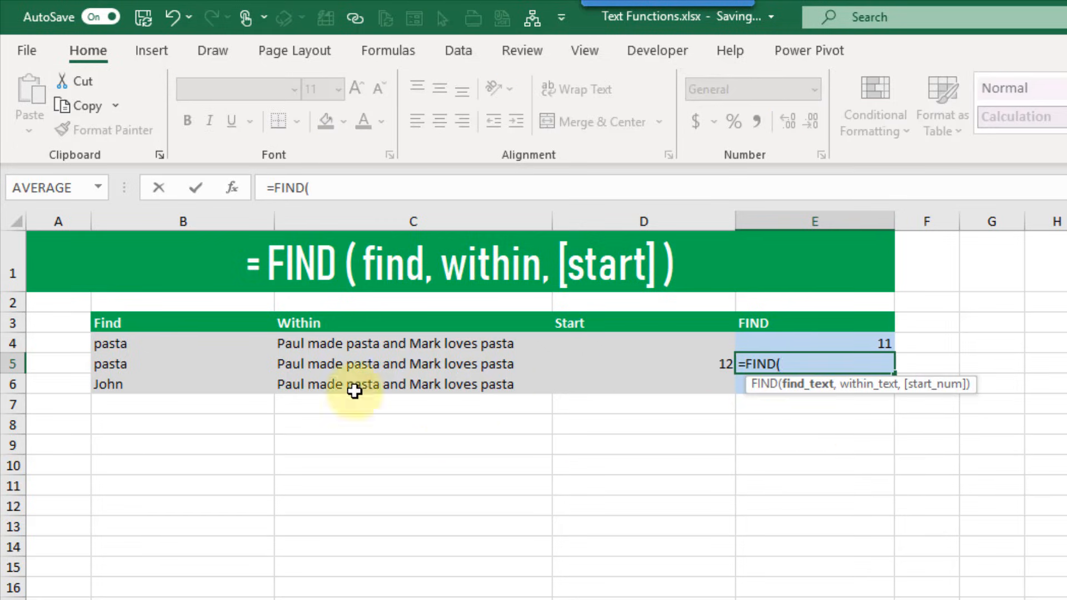
{"action": "left_click", "coordinate": [229, 360]}
{"action": "type", "text": ","}
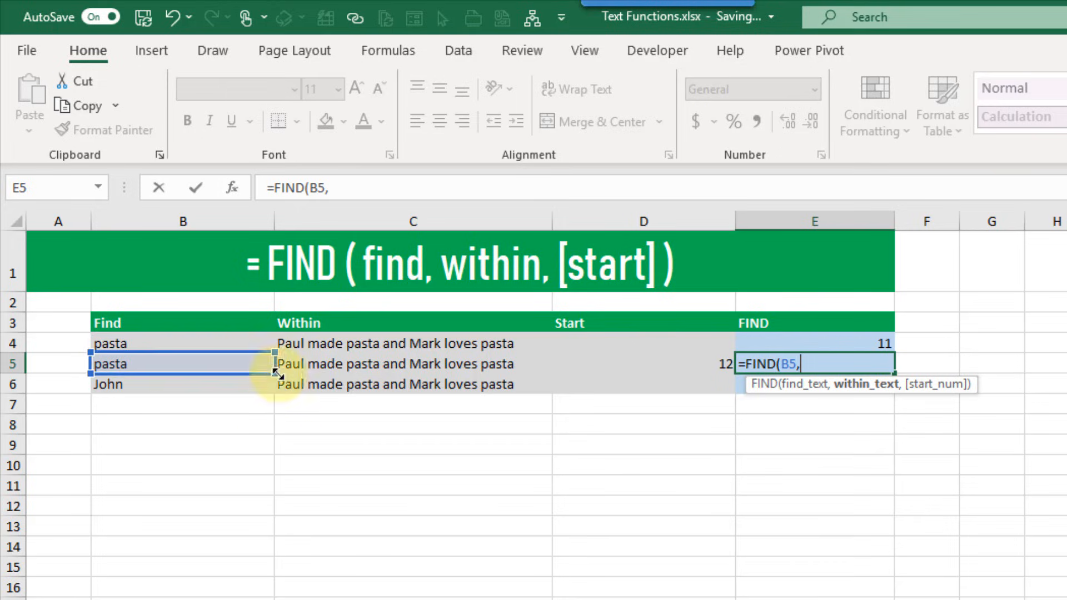
{"action": "left_click", "coordinate": [324, 364]}
{"action": "type", "text": ","}
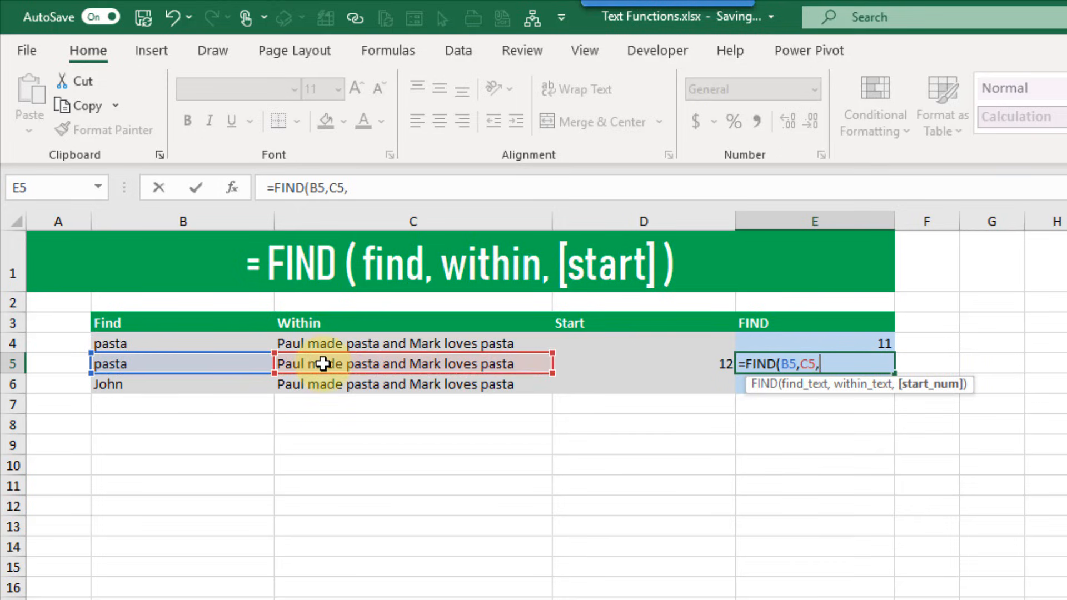
{"action": "left_click", "coordinate": [590, 364]}
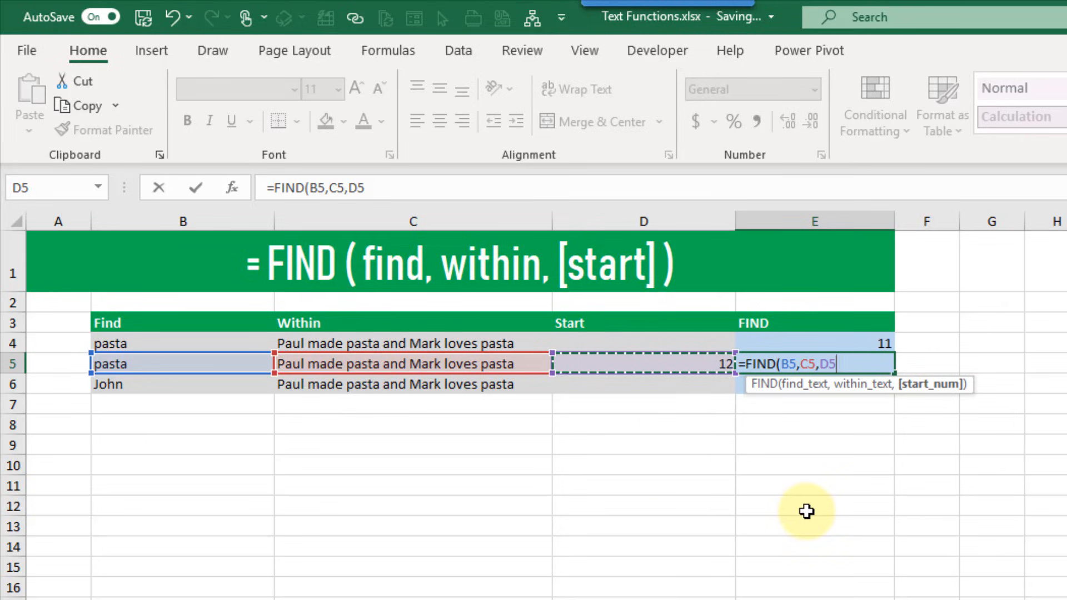
{"action": "type", "text": ")"}
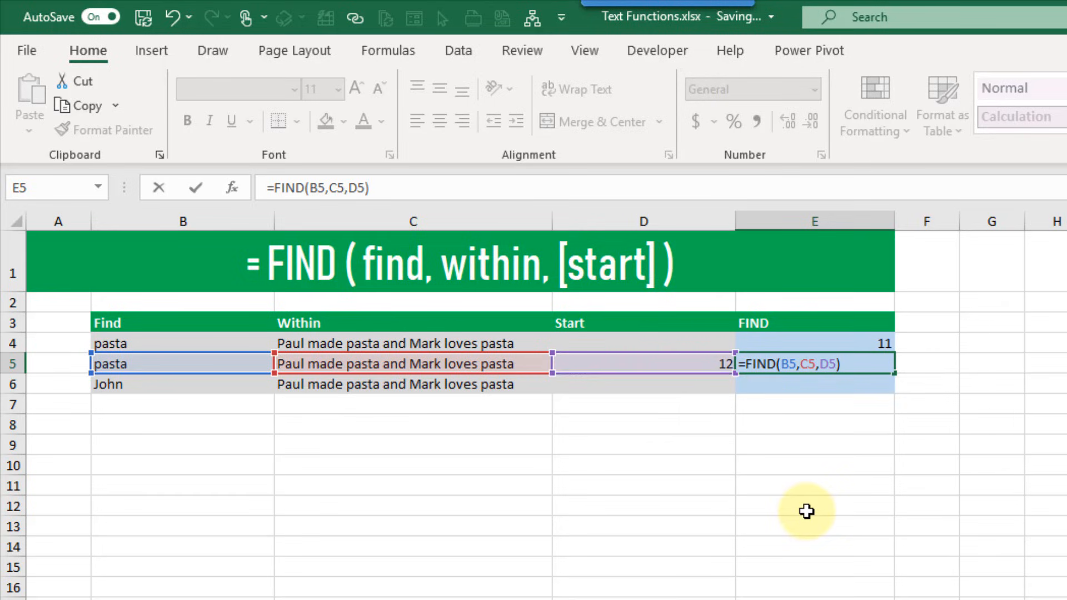
{"action": "key", "text": "ctrl+Return"}
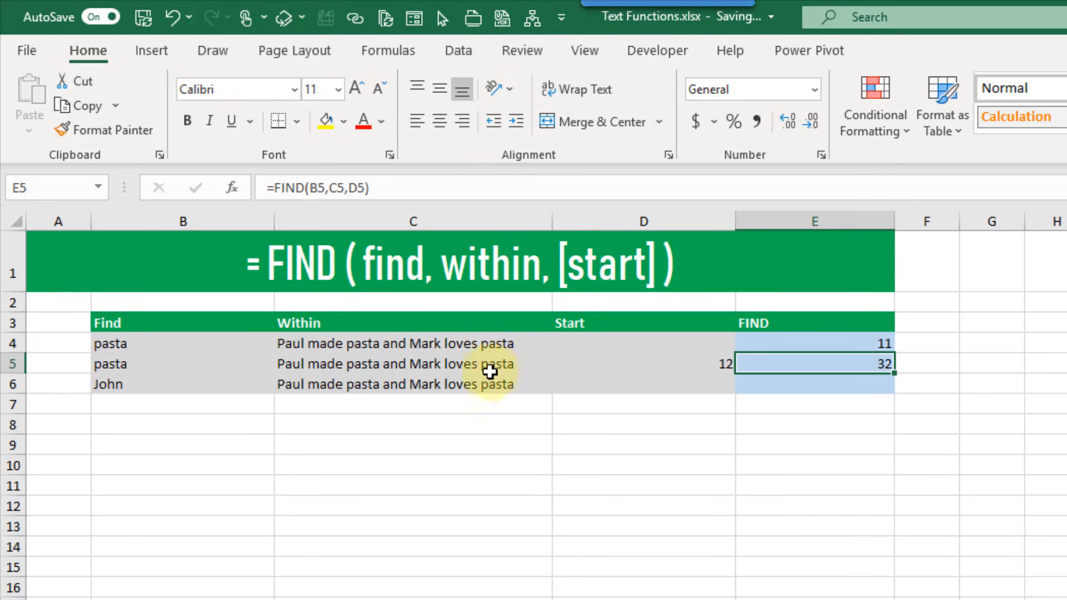
{"action": "left_click", "coordinate": [496, 366]}
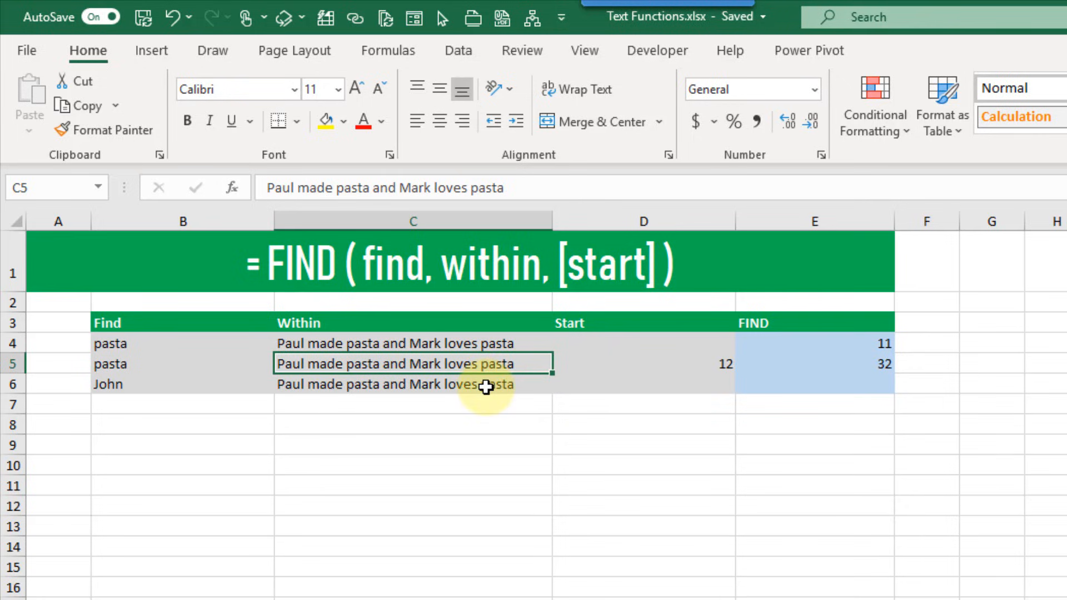
Enter =FIND(B6,C6) in E6, which returns #VALUE! for John
{"action": "left_click", "coordinate": [758, 386]}
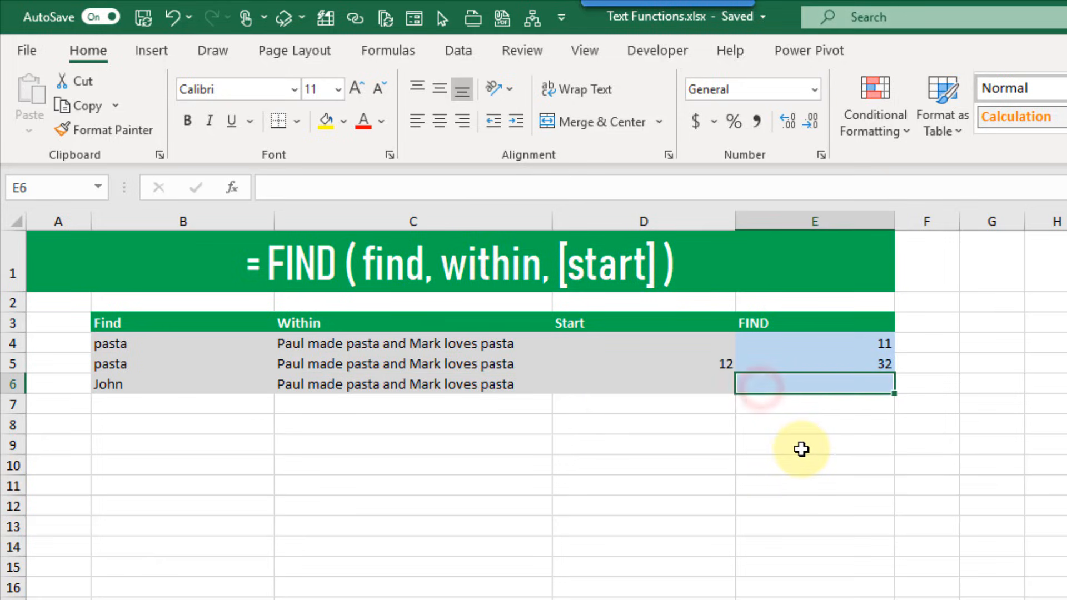
{"action": "type", "text": "=find"}
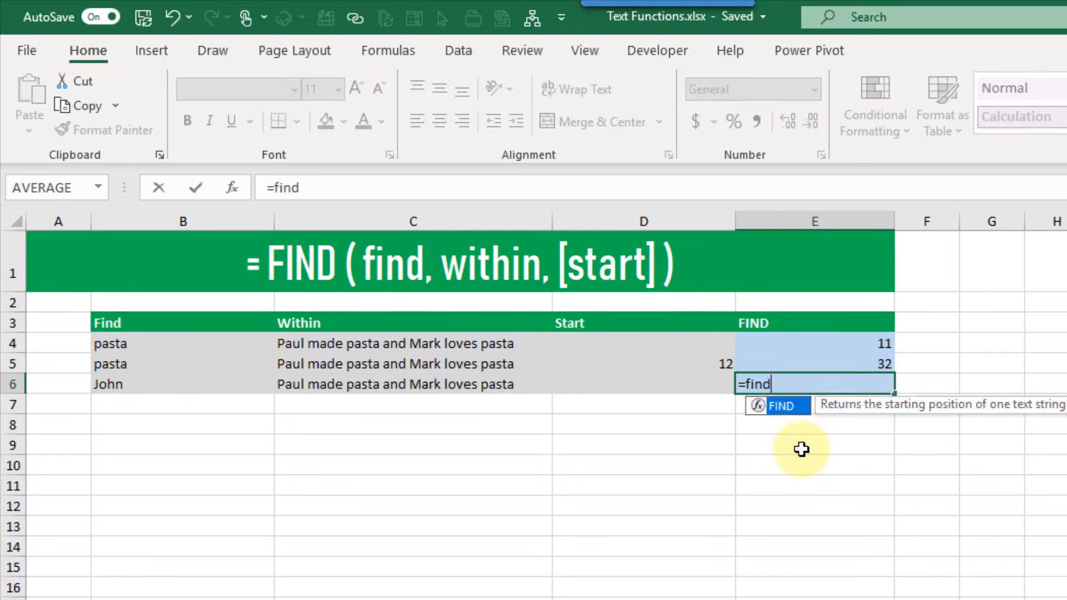
{"action": "key", "text": "Tab"}
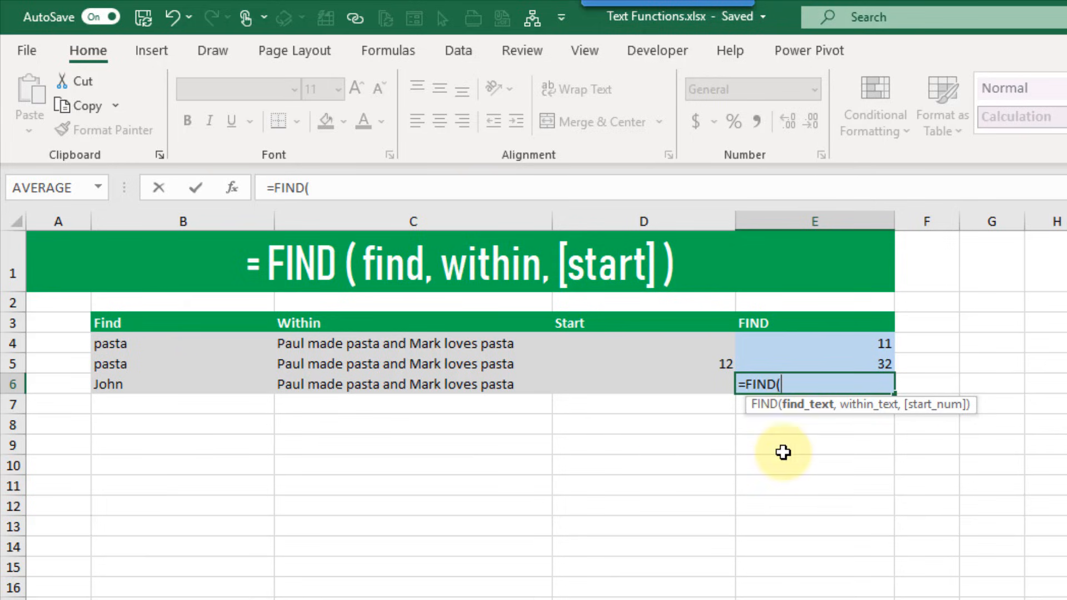
{"action": "left_click", "coordinate": [192, 388]}
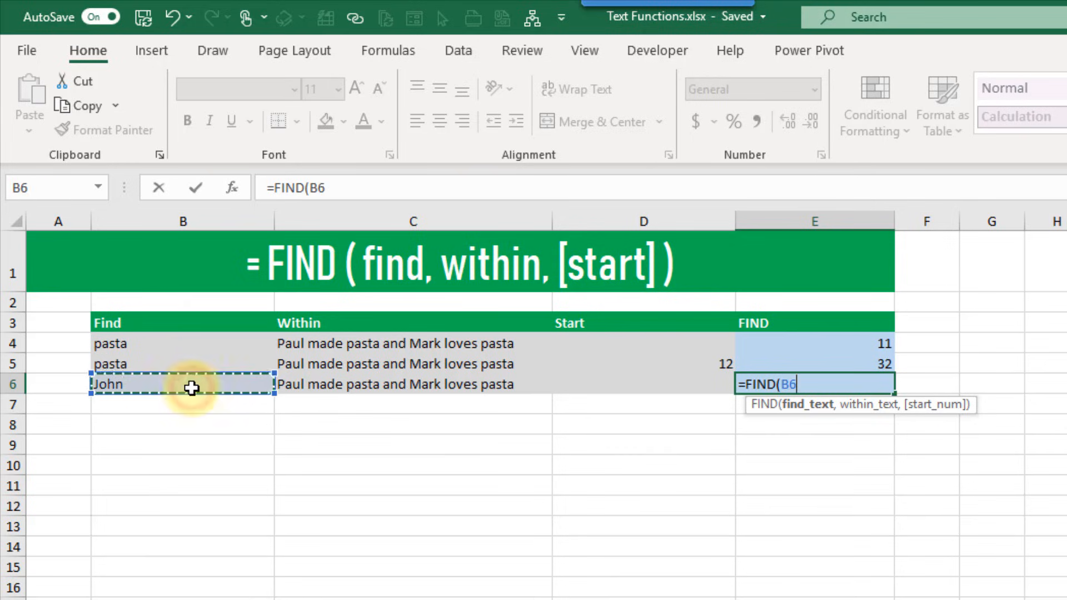
{"action": "type", "text": ","}
{"action": "left_click", "coordinate": [316, 391]}
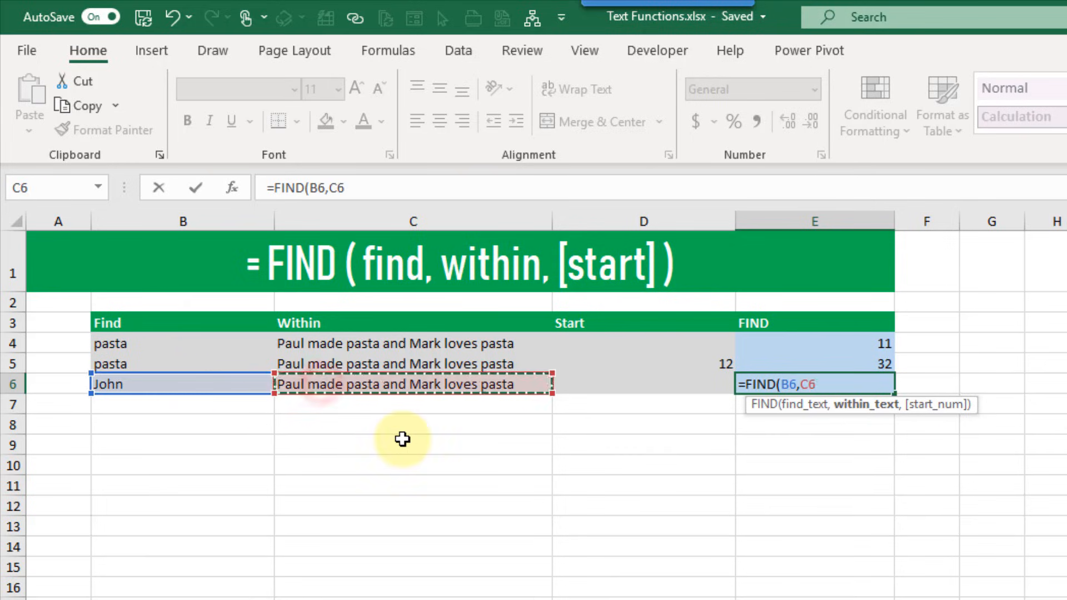
{"action": "type", "text": ")"}
{"action": "key", "text": "Return"}
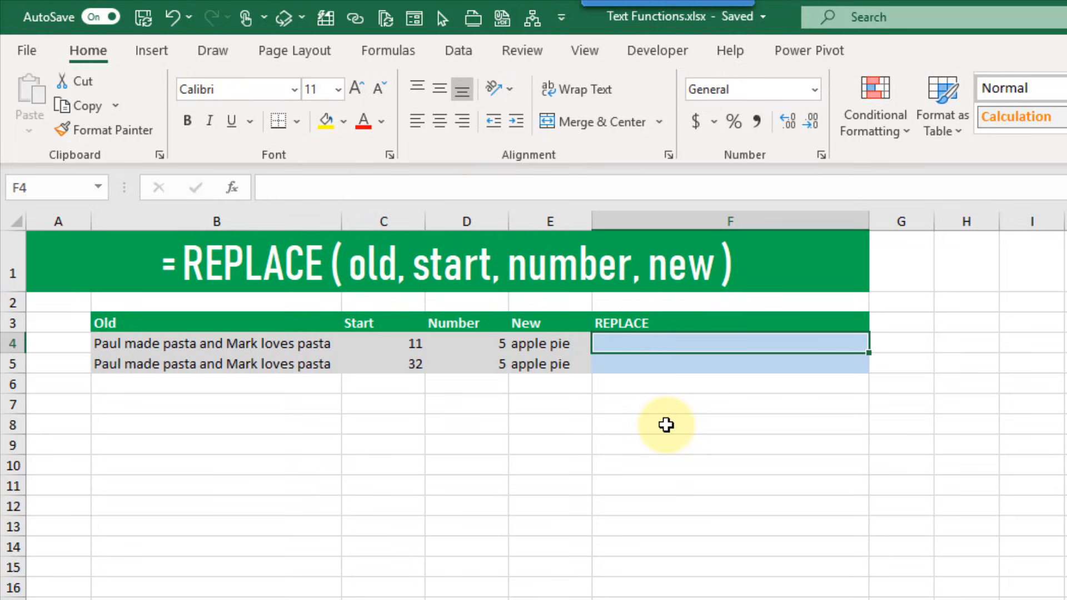
Enter =REPLACE(B4,C4,D4,E4) in F4 to swap pasta for apple pie
{"action": "type", "text": "=rep"}
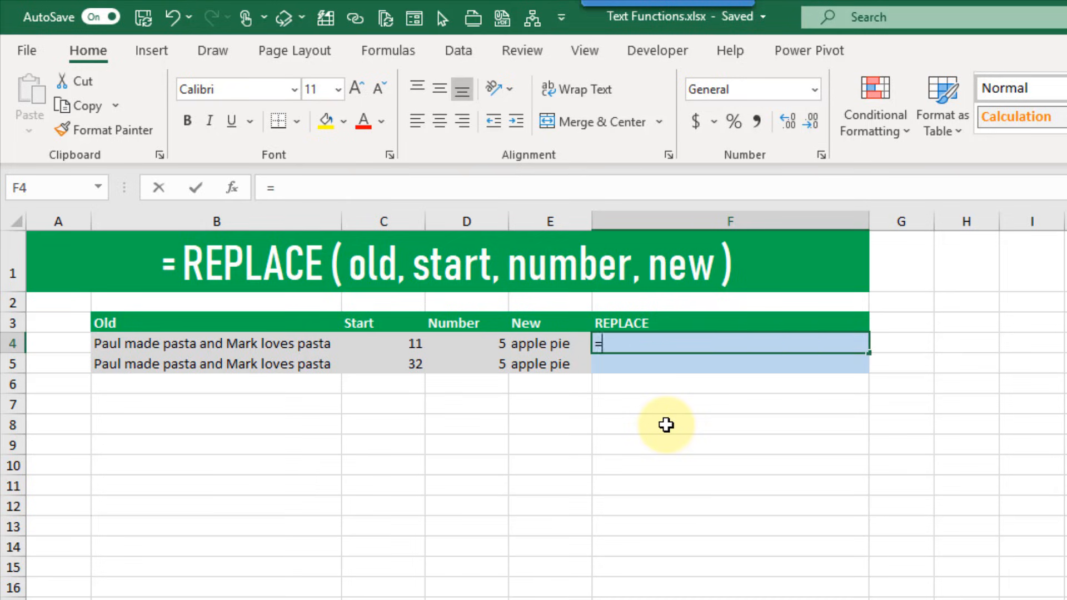
{"action": "key", "text": "Tab"}
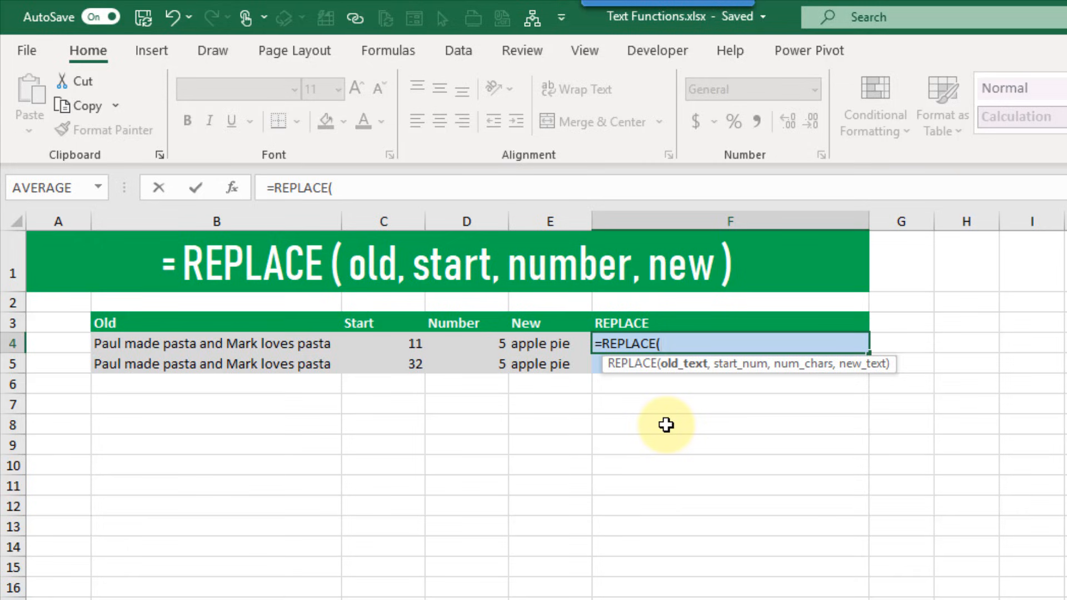
{"action": "left_click", "coordinate": [245, 345]}
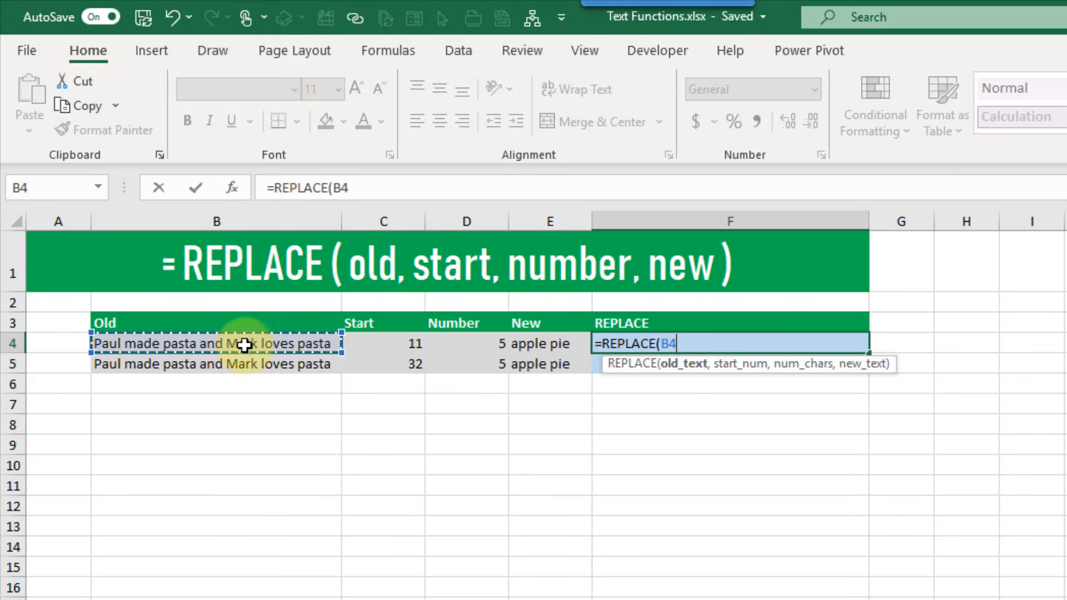
{"action": "type", "text": ","}
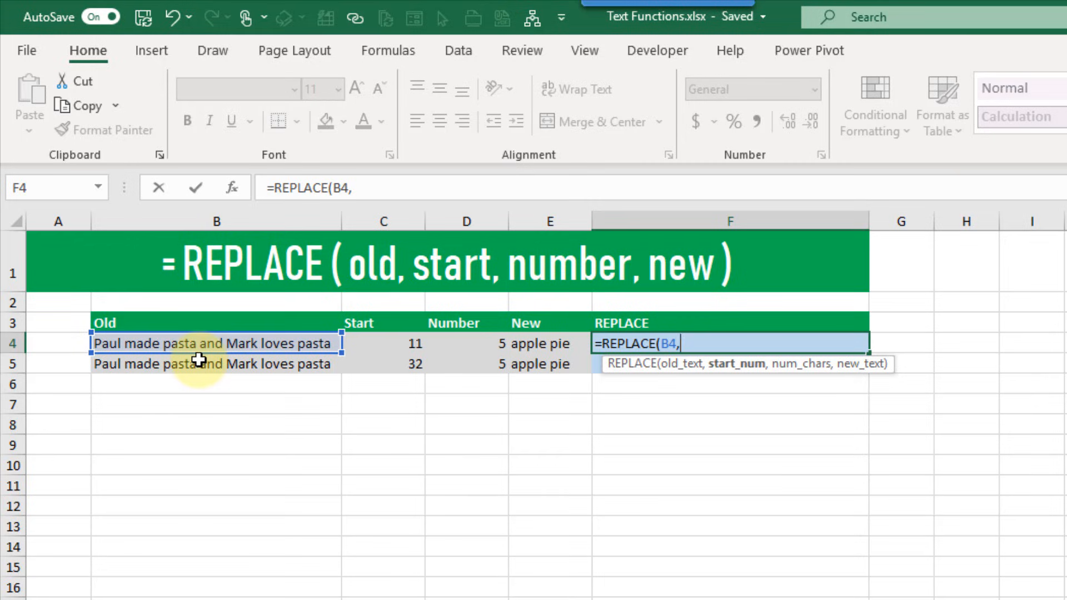
{"action": "left_click", "coordinate": [376, 342]}
{"action": "type", "text": ","}
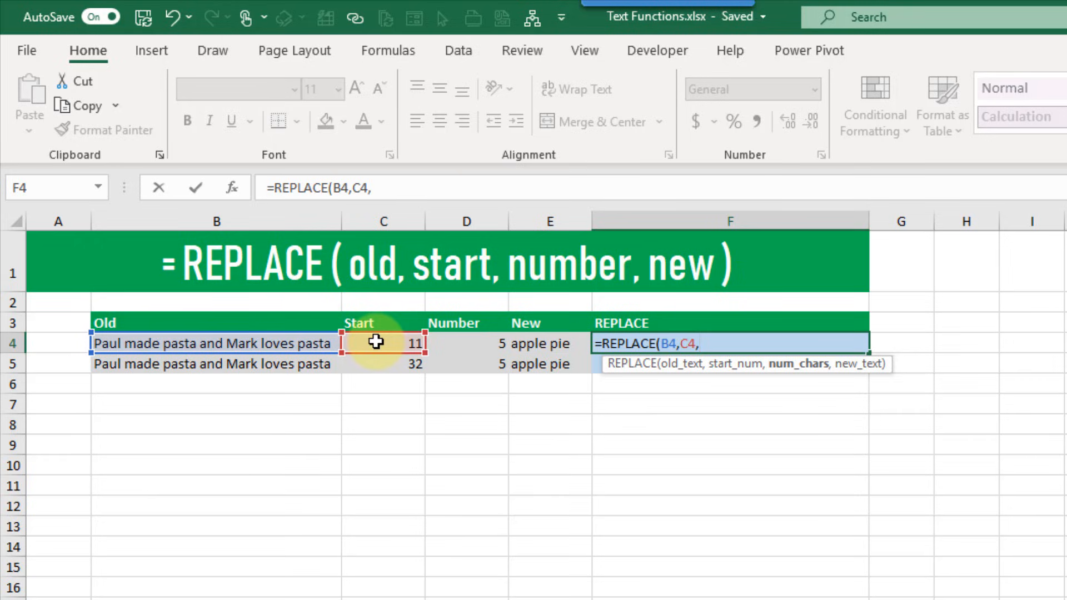
{"action": "left_click", "coordinate": [457, 344]}
{"action": "type", "text": ","}
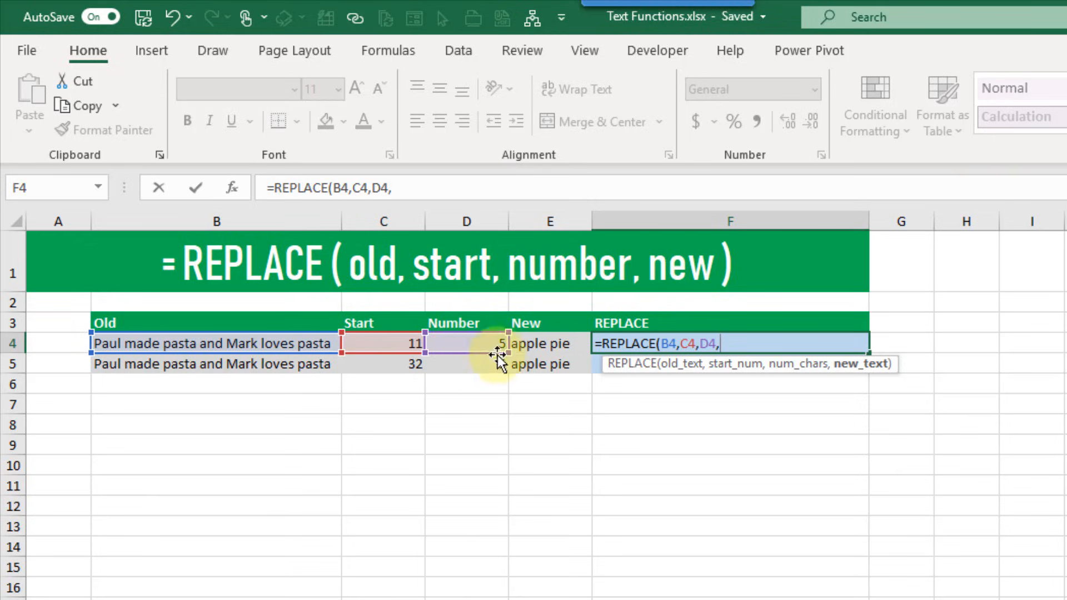
{"action": "left_click", "coordinate": [537, 345]}
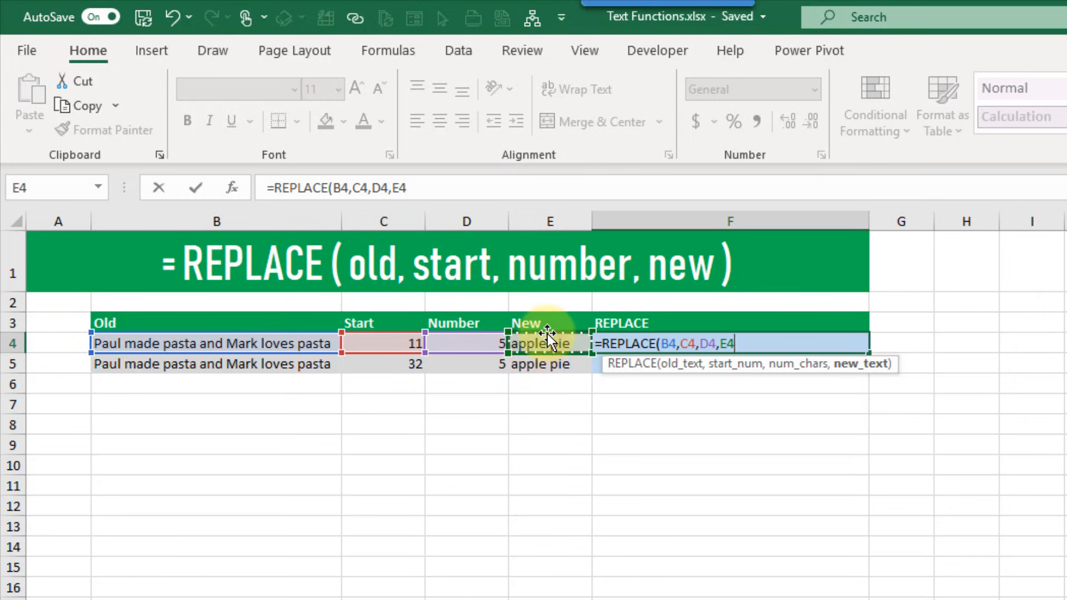
{"action": "type", "text": ")"}
{"action": "key", "text": "Return"}
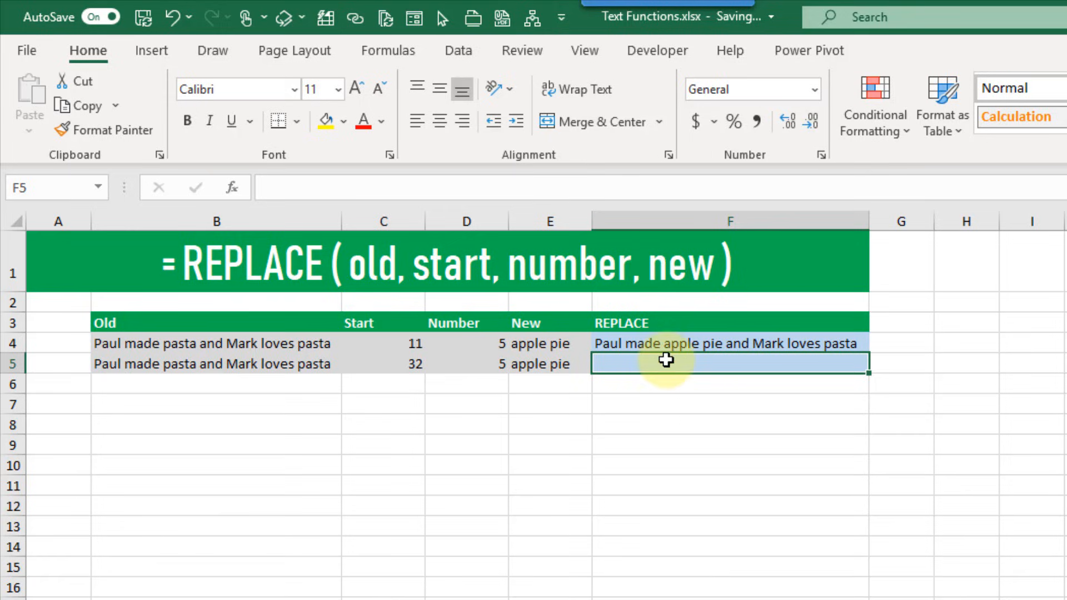
Check start values 11 and 32, then copy the REPLACE formula down to F5
{"action": "left_click", "coordinate": [405, 344]}
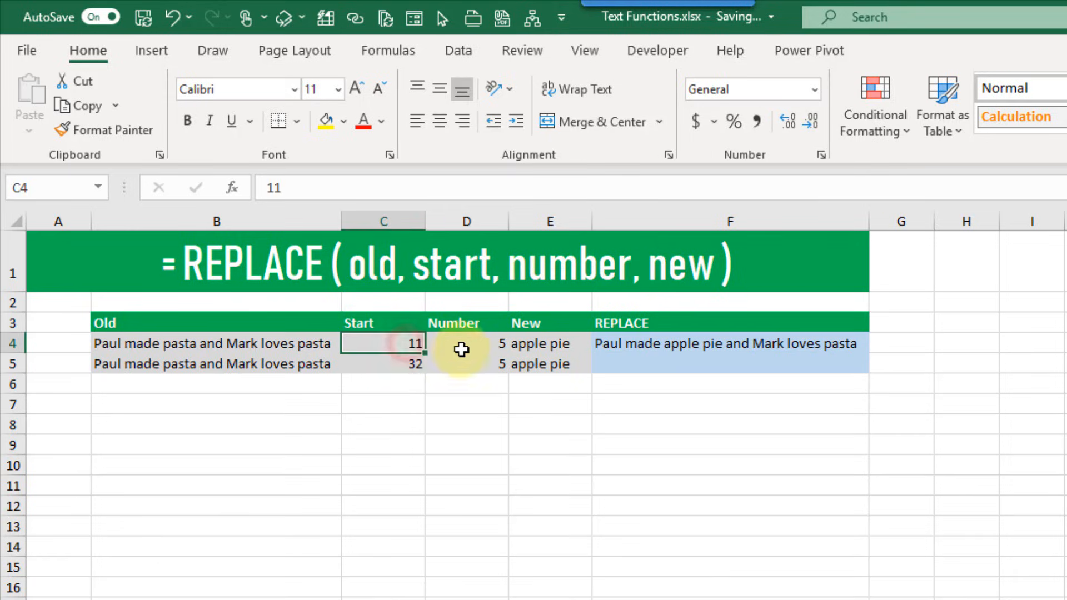
{"action": "left_click", "coordinate": [471, 345]}
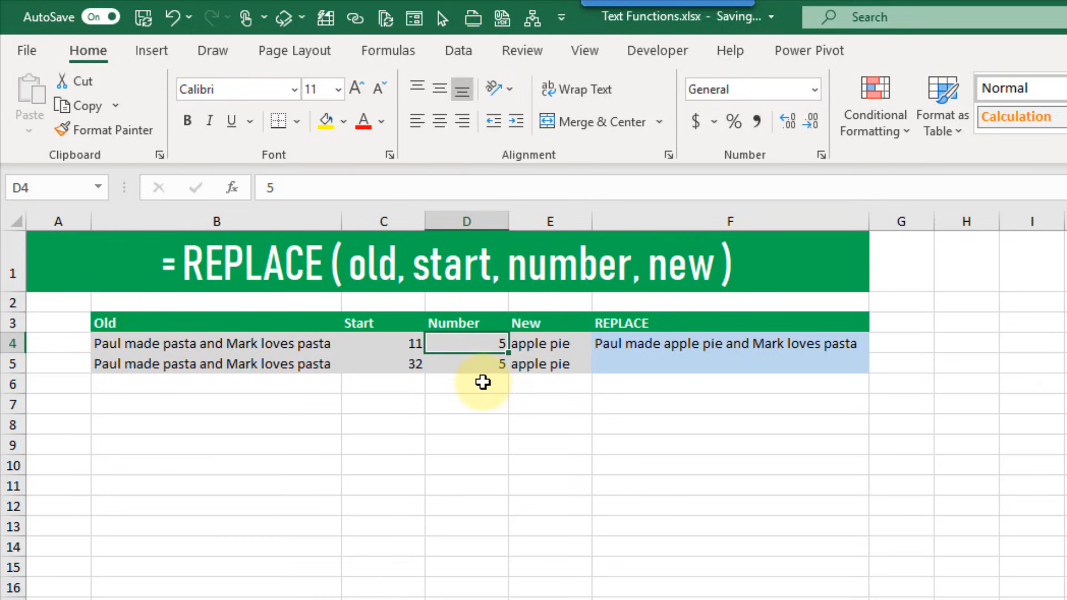
{"action": "left_click", "coordinate": [624, 342]}
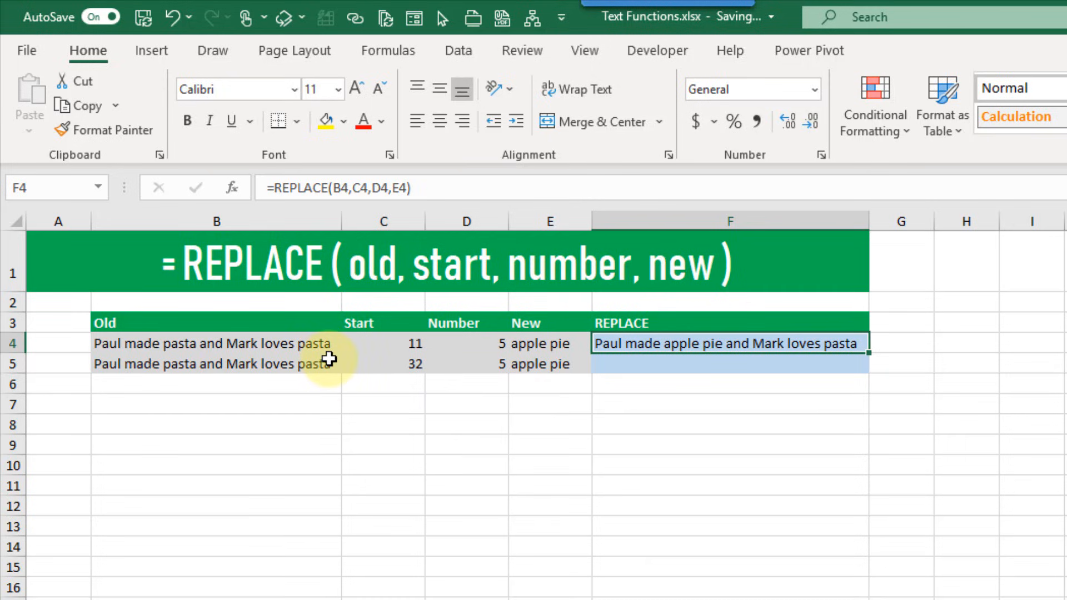
{"action": "left_click", "coordinate": [378, 364]}
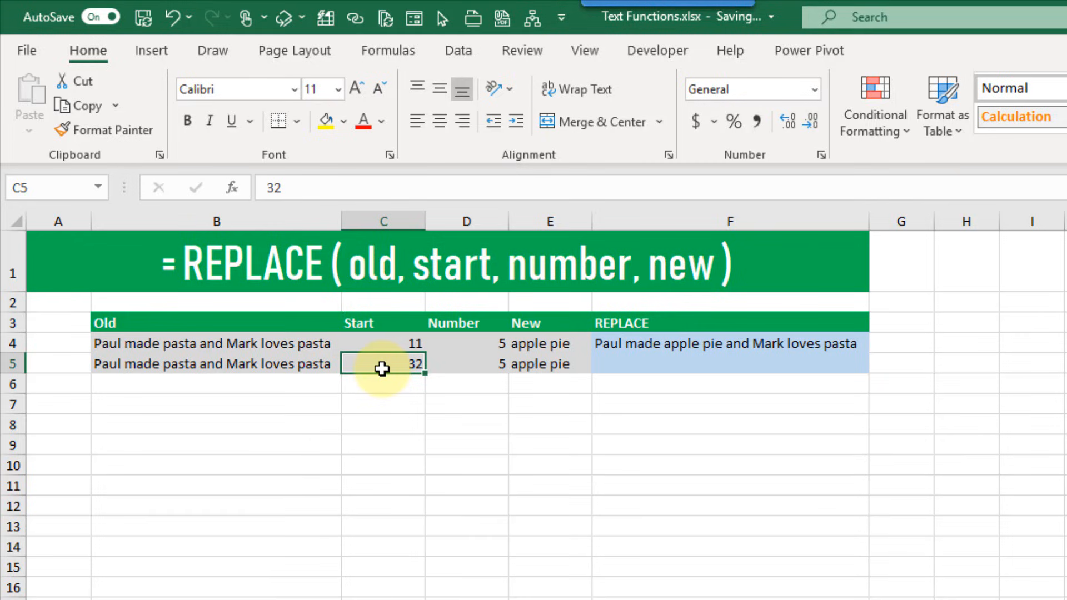
{"action": "left_click", "coordinate": [809, 347]}
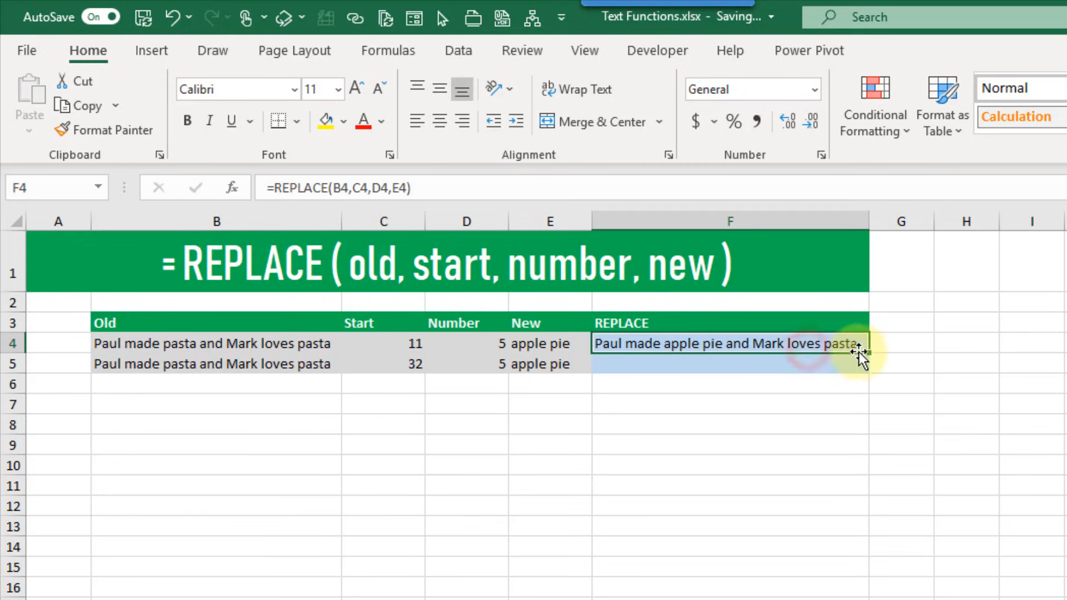
{"action": "left_click_drag", "start_coordinate": [869, 353], "coordinate": [807, 363]}
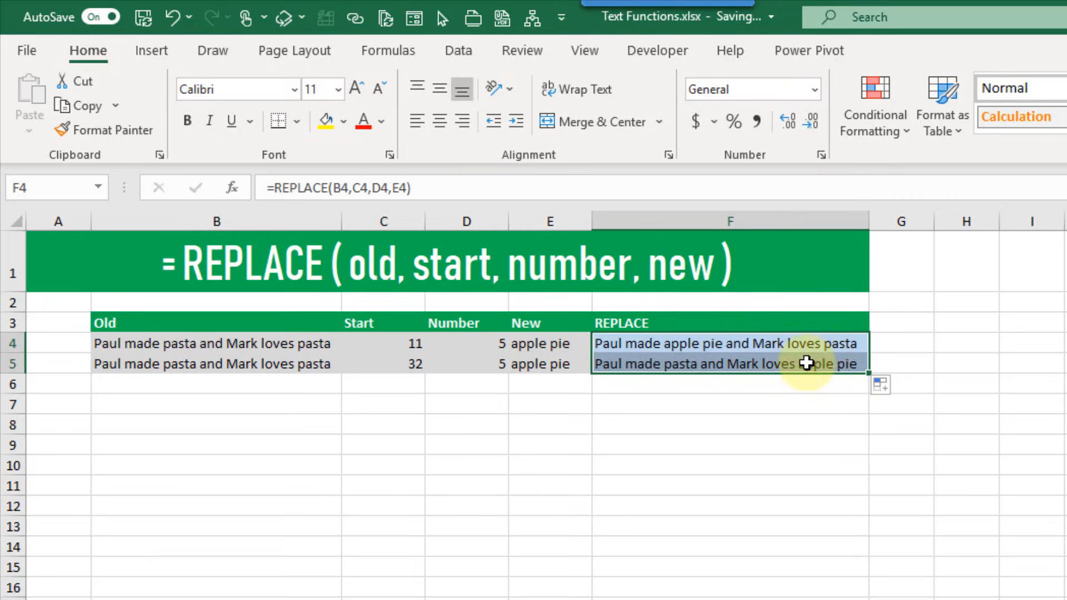
{"action": "left_click", "coordinate": [807, 363]}
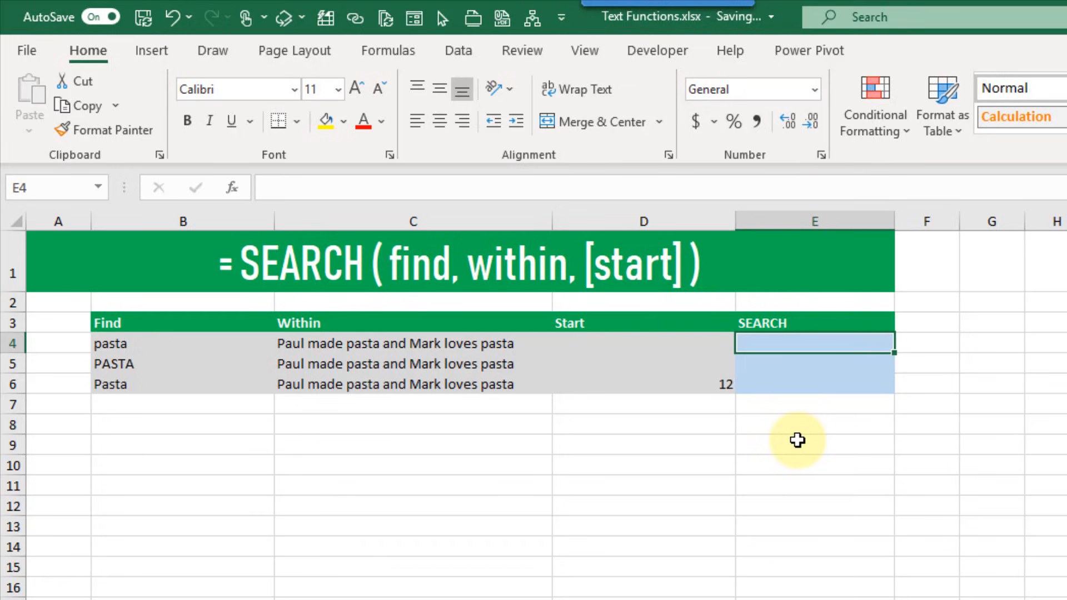
Enter =SEARCH(B4,C4) in E4, returning 11 for pasta
{"action": "type", "text": "=sea"}
{"action": "key", "text": "Tab"}
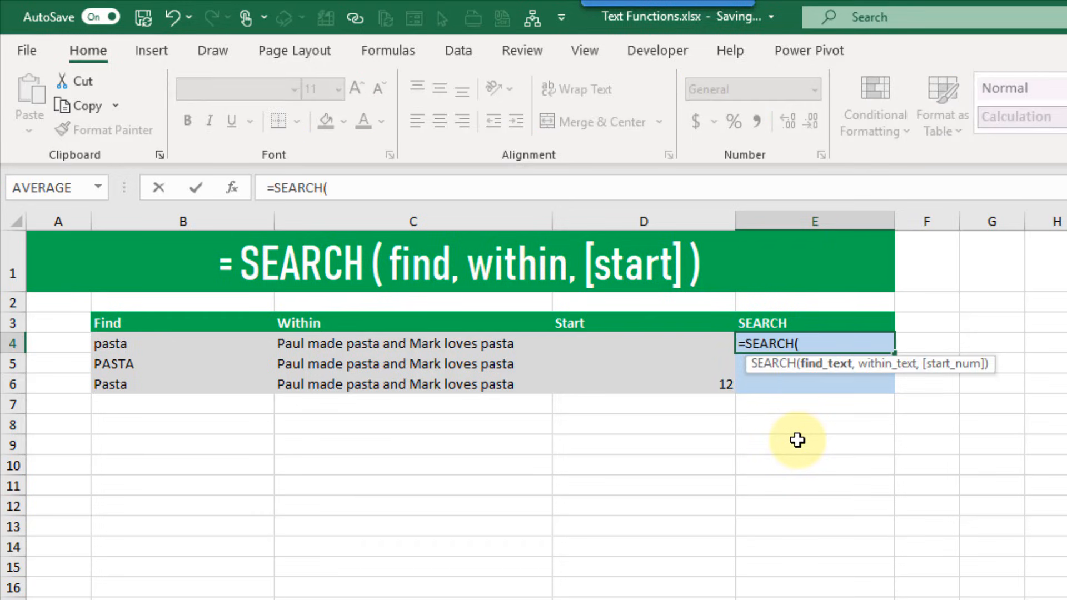
{"action": "left_click", "coordinate": [212, 345]}
{"action": "type", "text": ","}
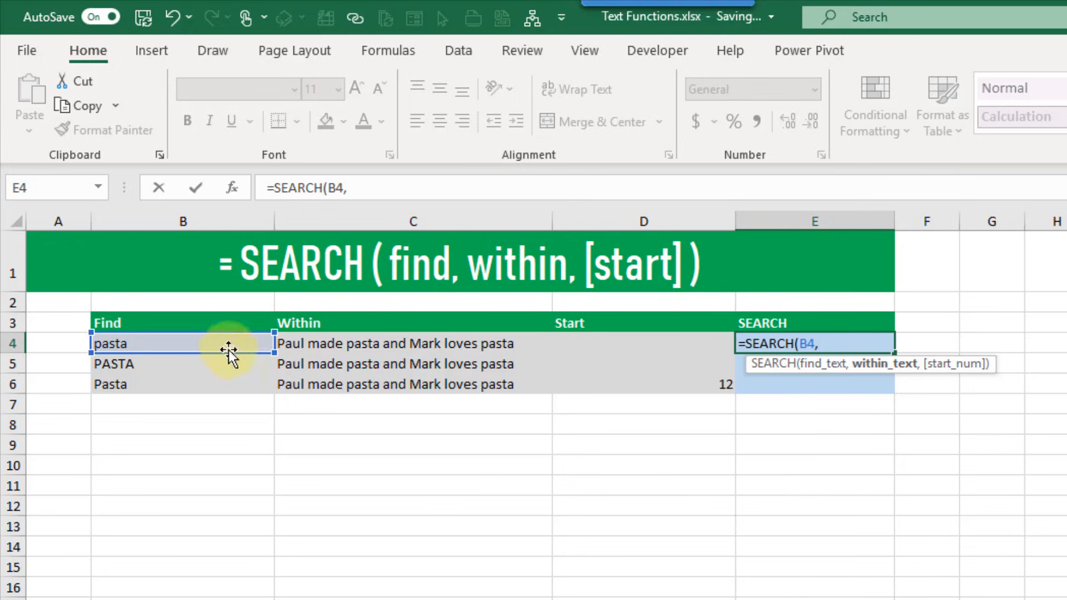
{"action": "left_click", "coordinate": [347, 347]}
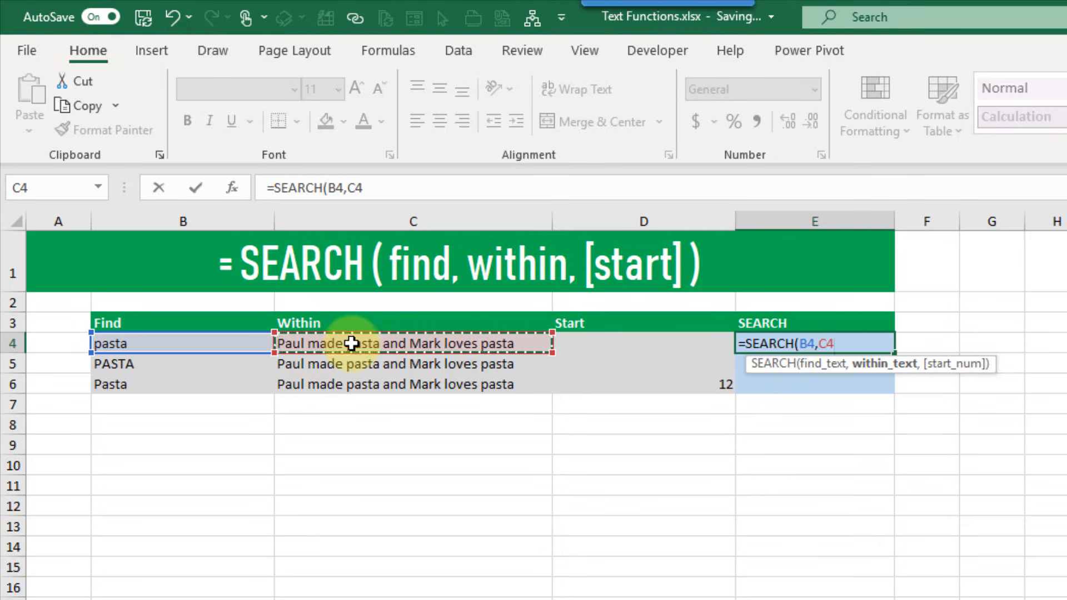
{"action": "type", "text": ","}
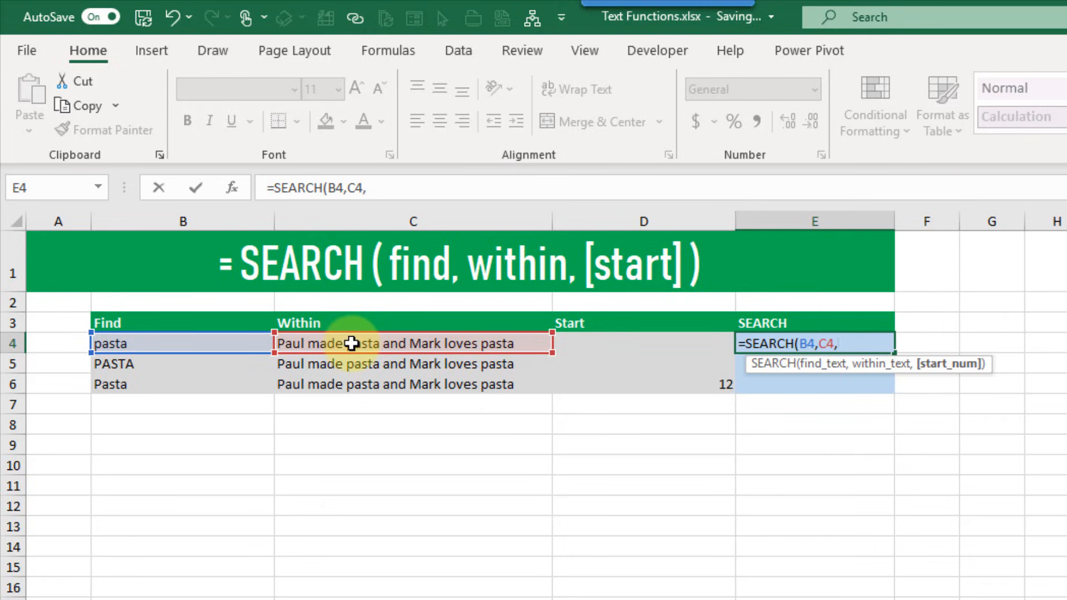
{"action": "key", "text": "BackSpace"}
{"action": "type", "text": ")"}
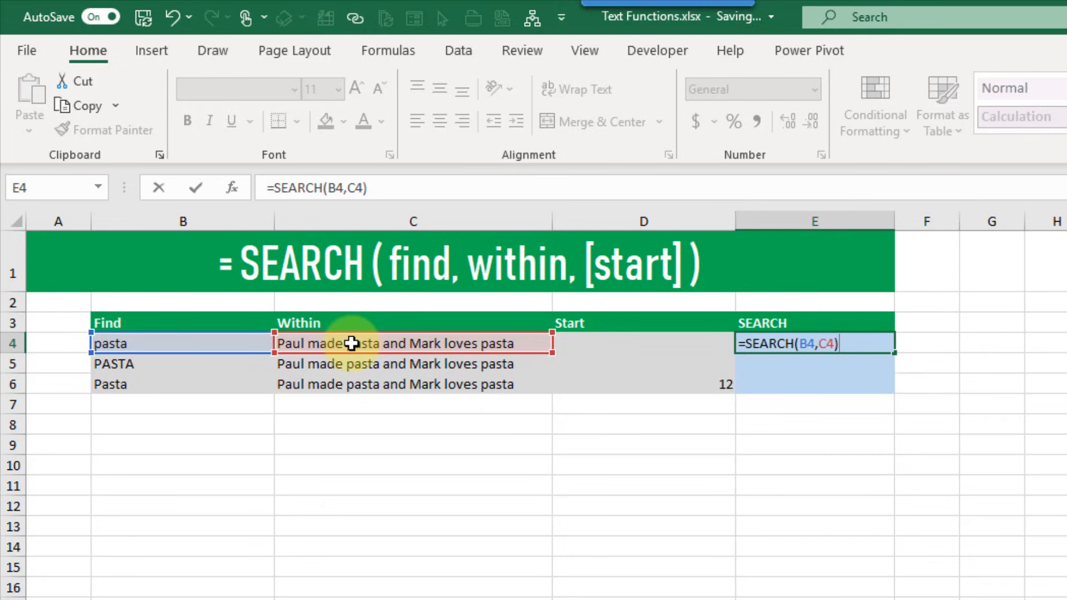
{"action": "key", "text": "Return"}
Copy the SEARCH formula down to E5, where uppercase PASTA also returns 11
{"action": "key", "text": "Up"}
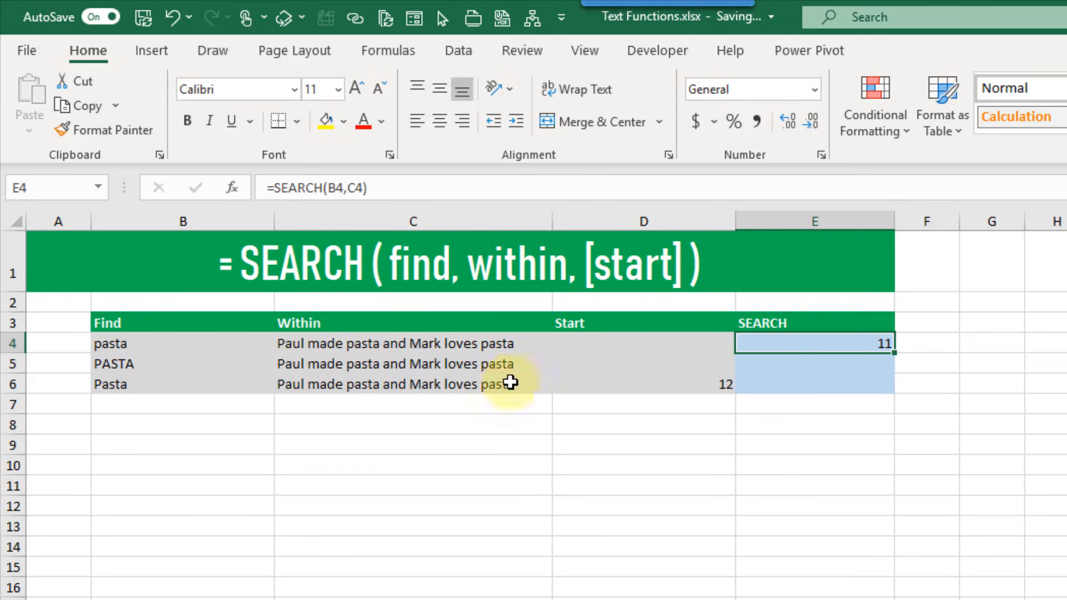
{"action": "left_click_drag", "start_coordinate": [893, 354], "coordinate": [883, 365]}
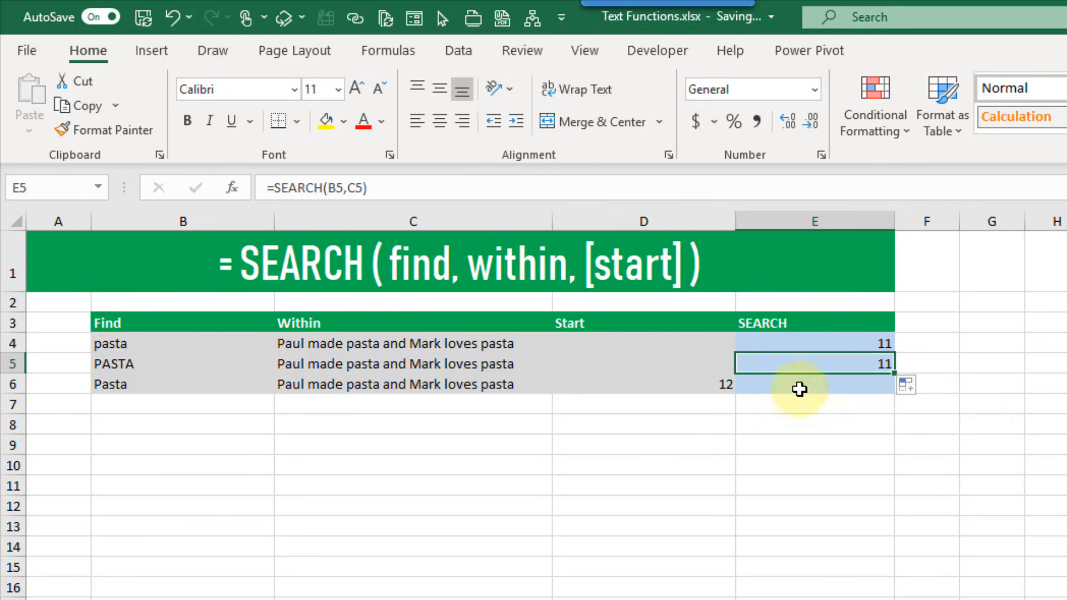
{"action": "left_click", "coordinate": [205, 365]}
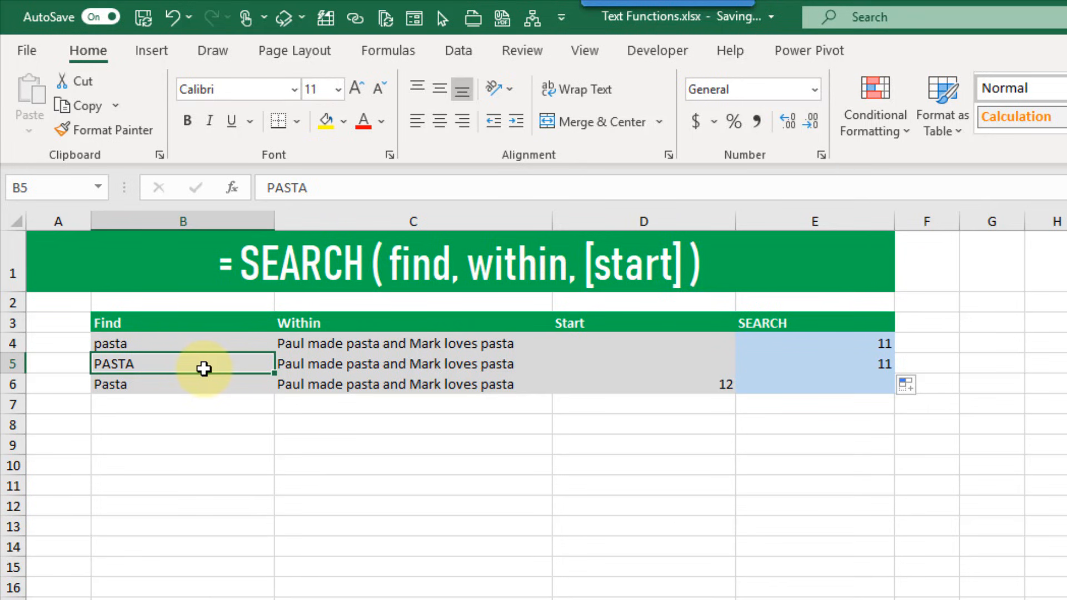
{"action": "left_click", "coordinate": [775, 362]}
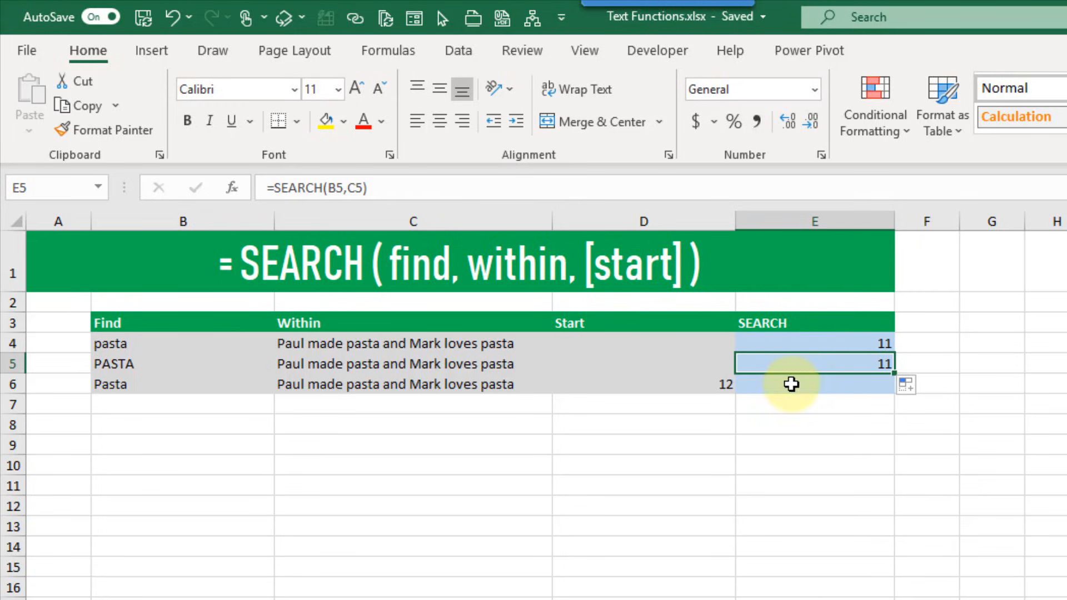
Enter =SEARCH(B6,C6,D6) in E6, finding the second pasta at 32 from position 12
{"action": "left_click", "coordinate": [791, 383]}
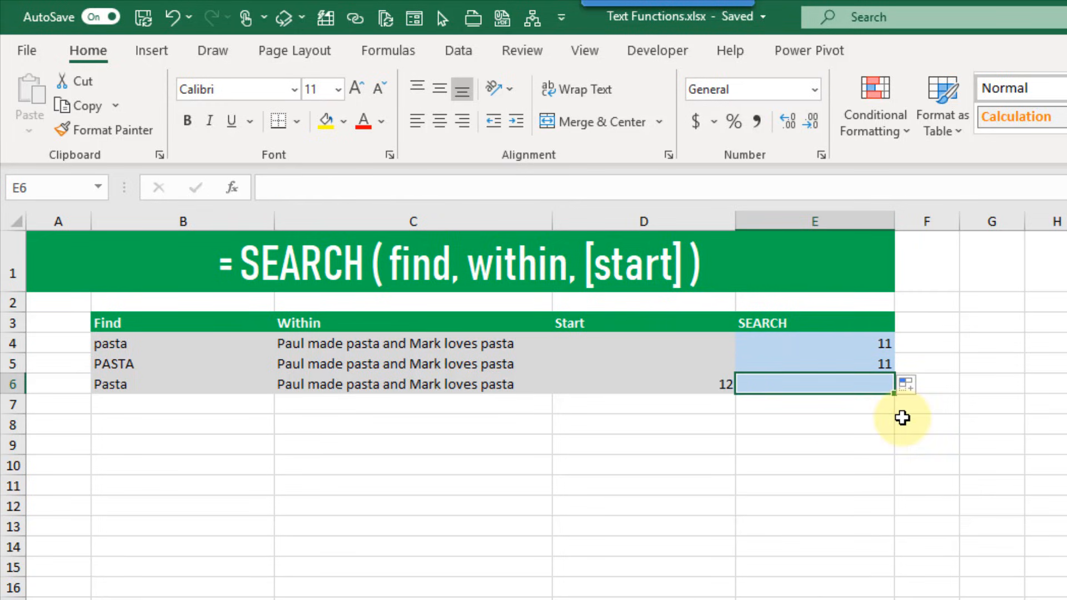
{"action": "type", "text": "=searc"}
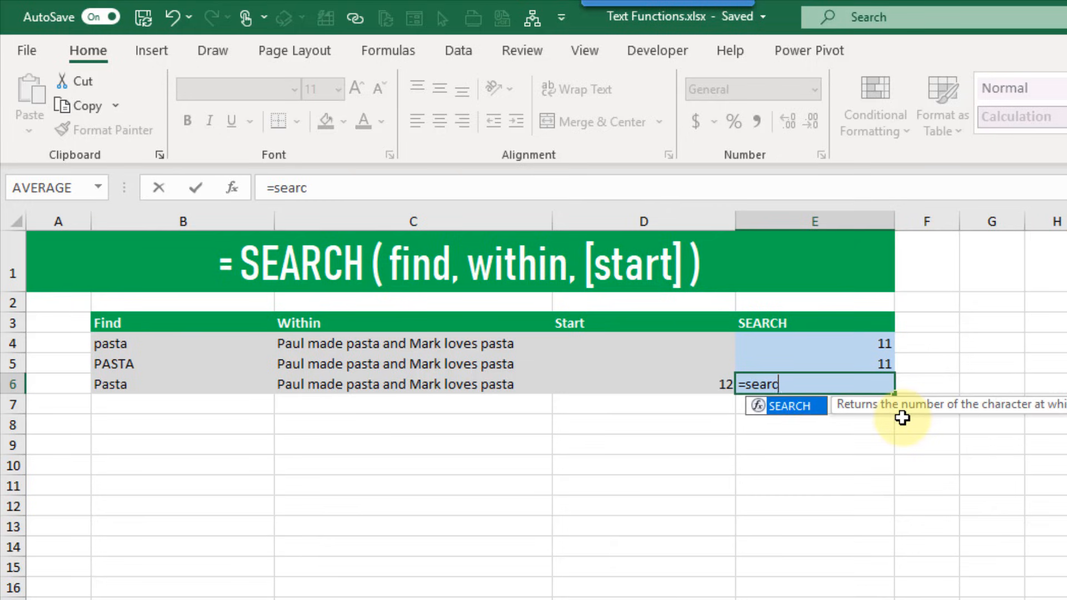
{"action": "key", "text": "Tab"}
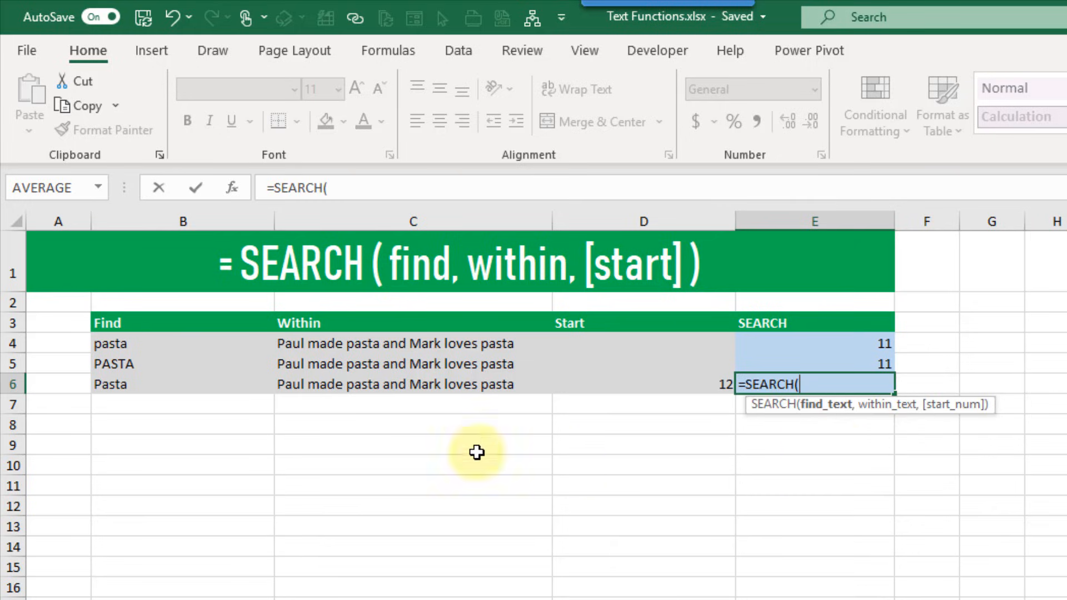
{"action": "left_click", "coordinate": [216, 386]}
{"action": "type", "text": ","}
{"action": "left_click", "coordinate": [333, 383]}
{"action": "type", "text": ","}
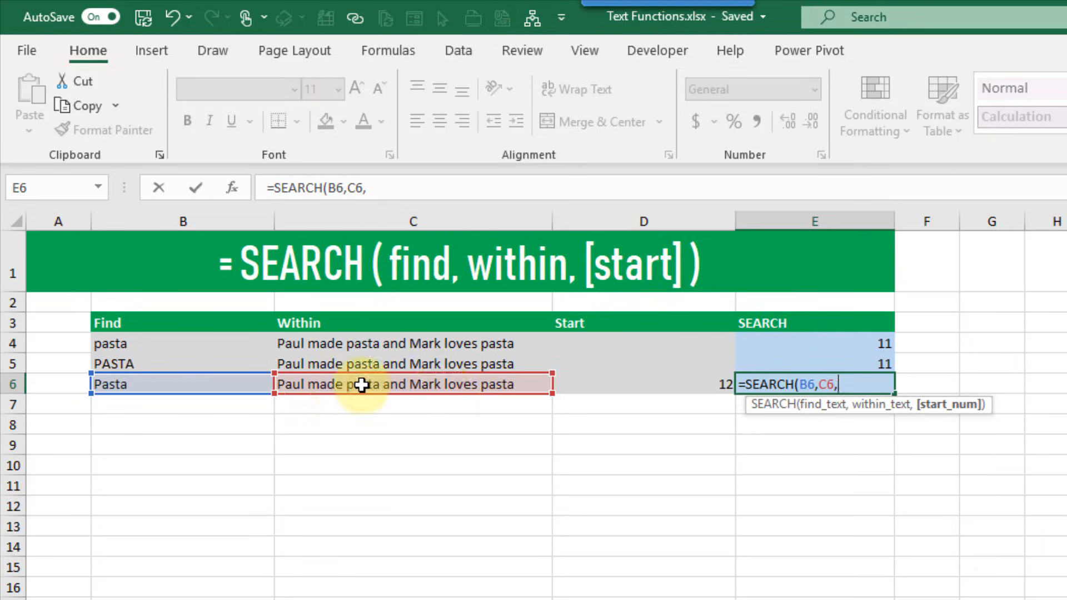
{"action": "left_click", "coordinate": [600, 386]}
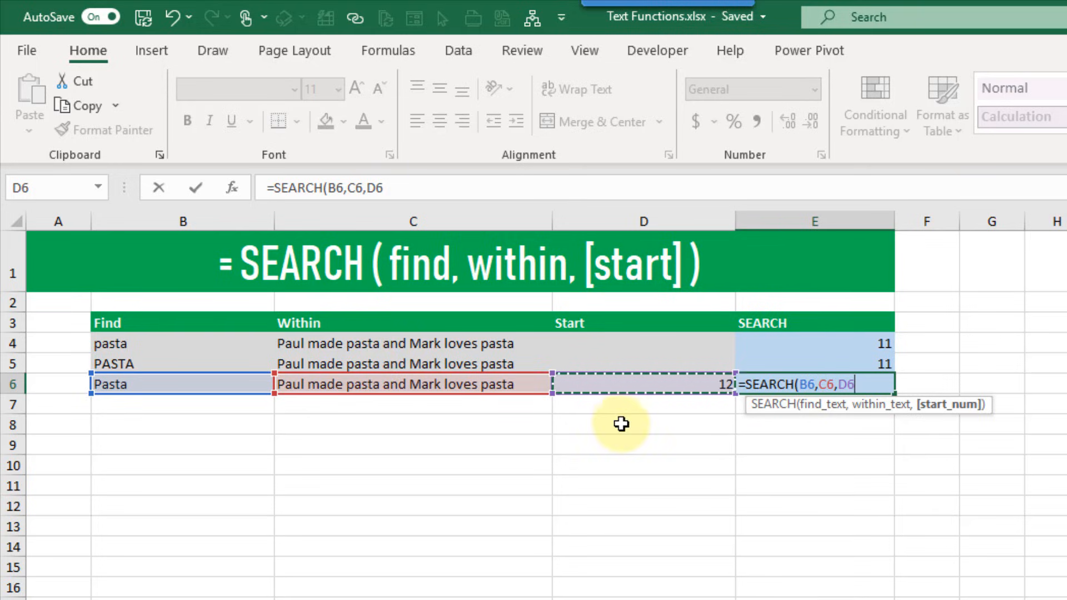
{"action": "type", "text": ")"}
{"action": "key", "text": "Return"}
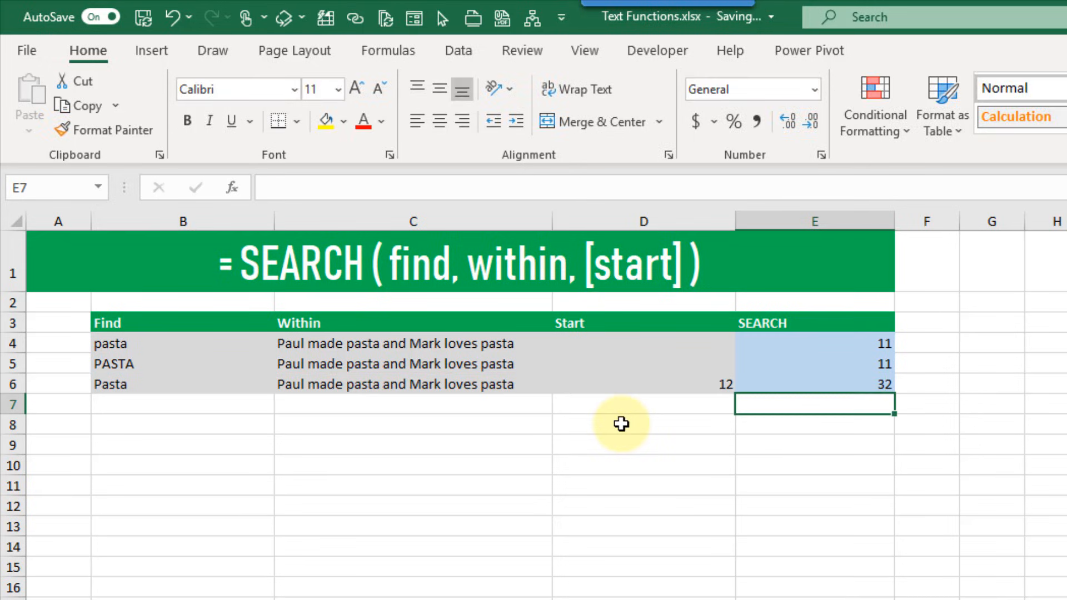
{"action": "key", "text": "Up"}
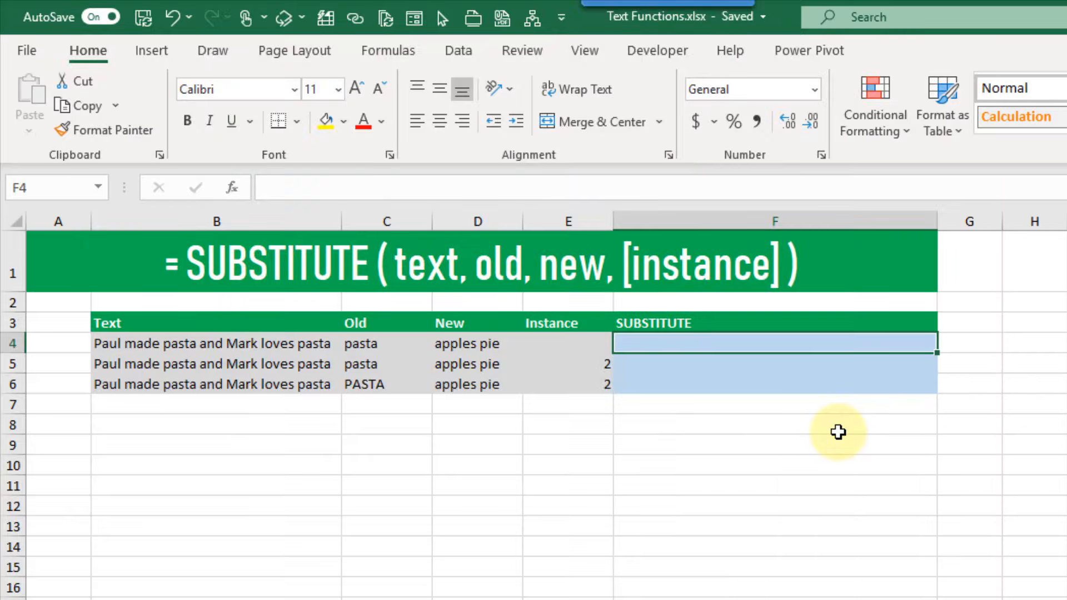
Enter =SUBSTITUTE(B4,C4,D4) in F4, replacing every pasta with apples pie
{"action": "type", "text": "=su"}
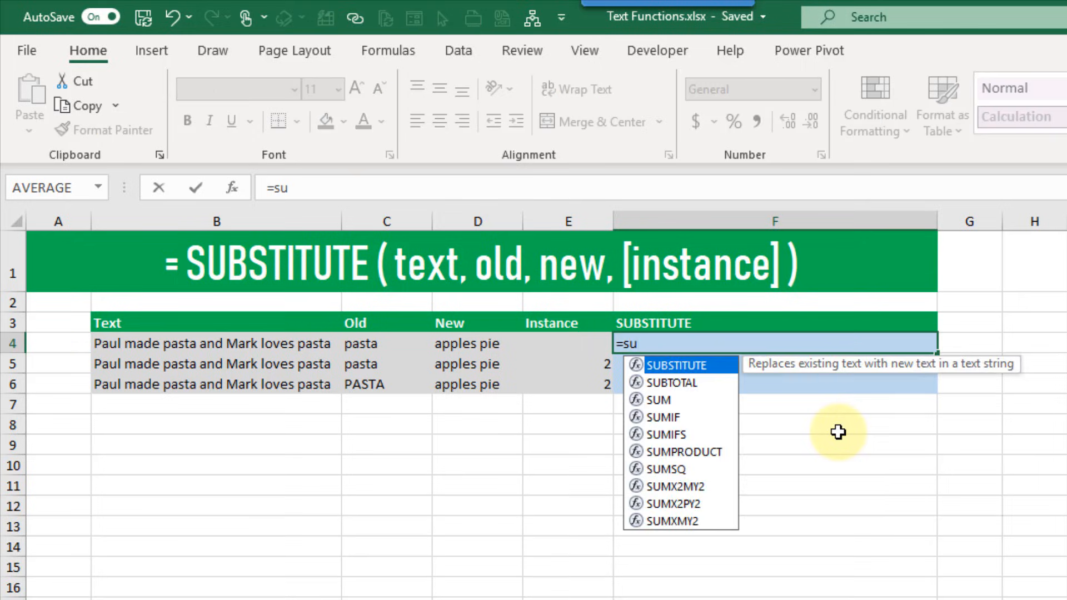
{"action": "key", "text": "Tab"}
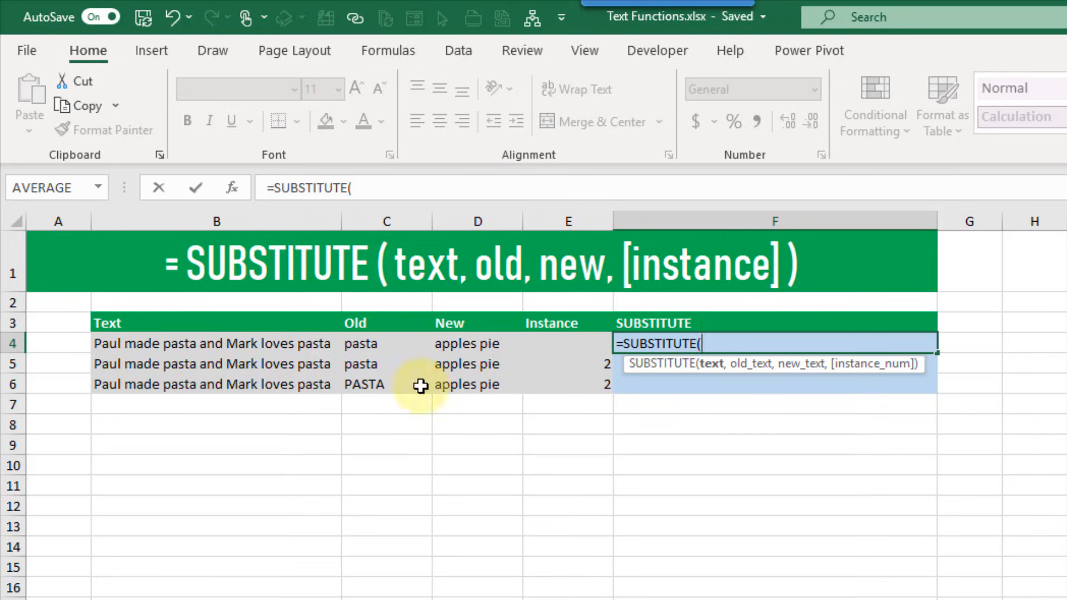
{"action": "left_click", "coordinate": [277, 346]}
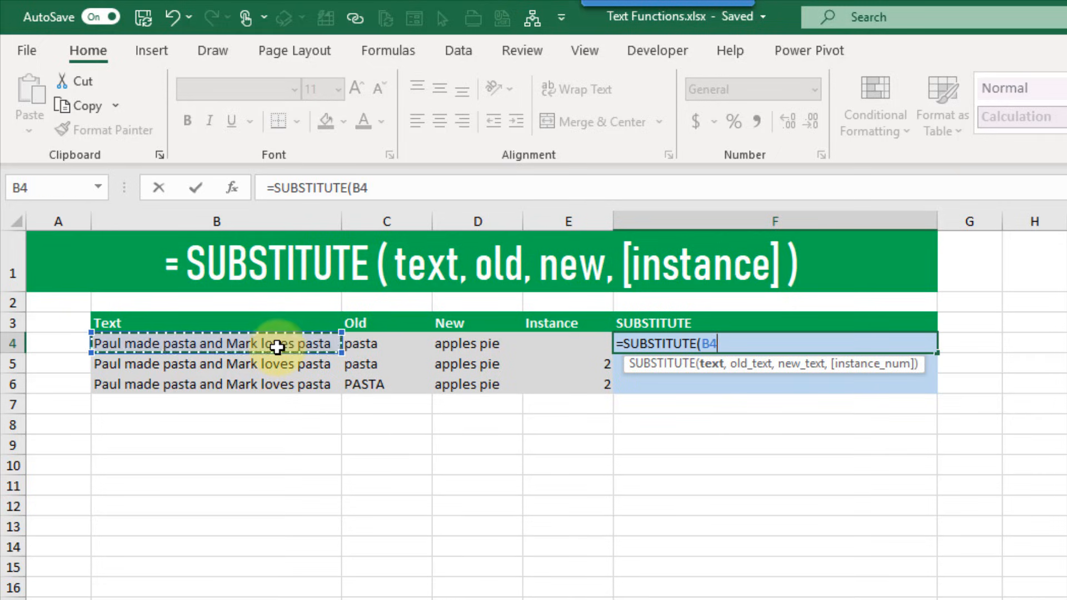
{"action": "type", "text": ","}
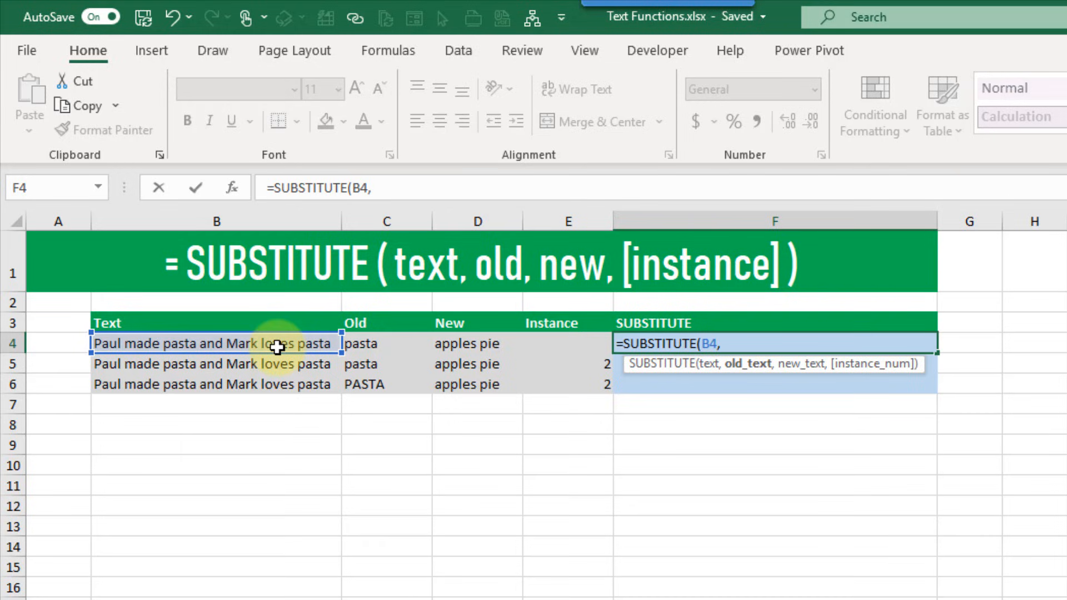
{"action": "left_click", "coordinate": [382, 344]}
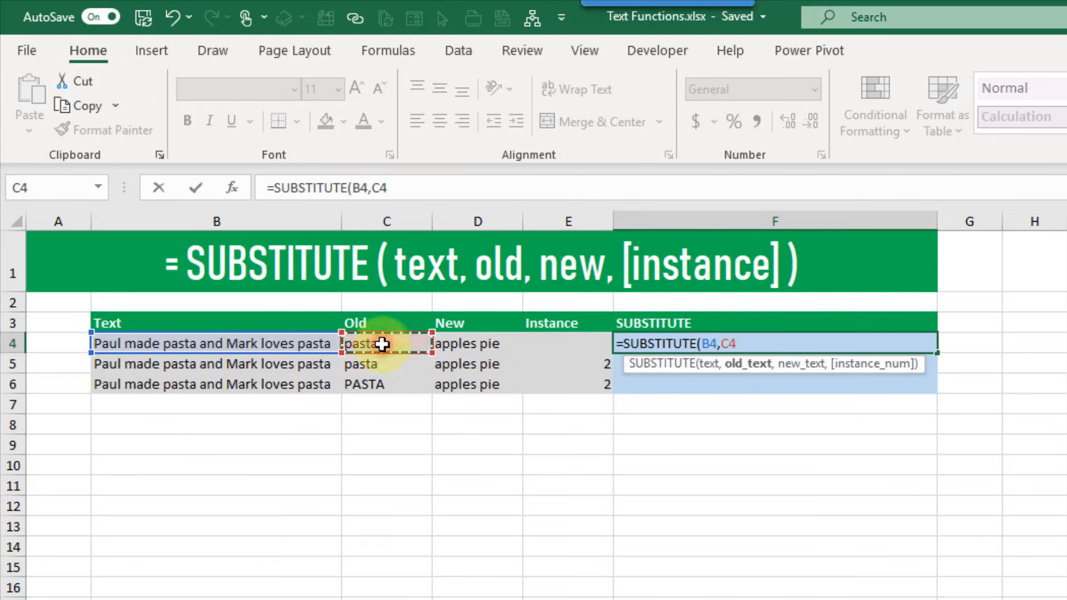
{"action": "type", "text": ","}
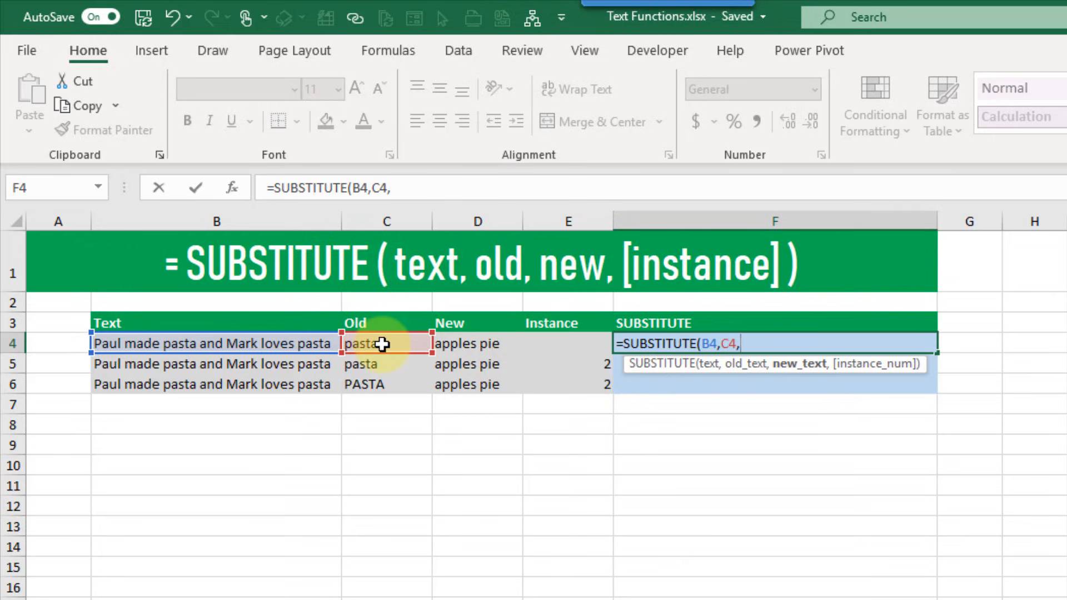
{"action": "left_click", "coordinate": [472, 343]}
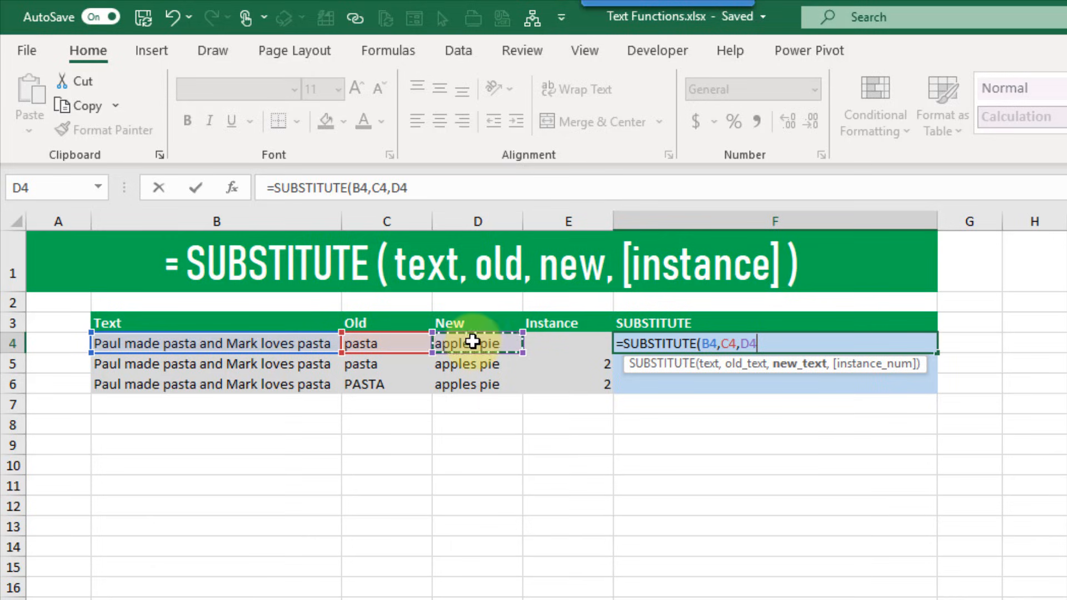
{"action": "type", "text": ")"}
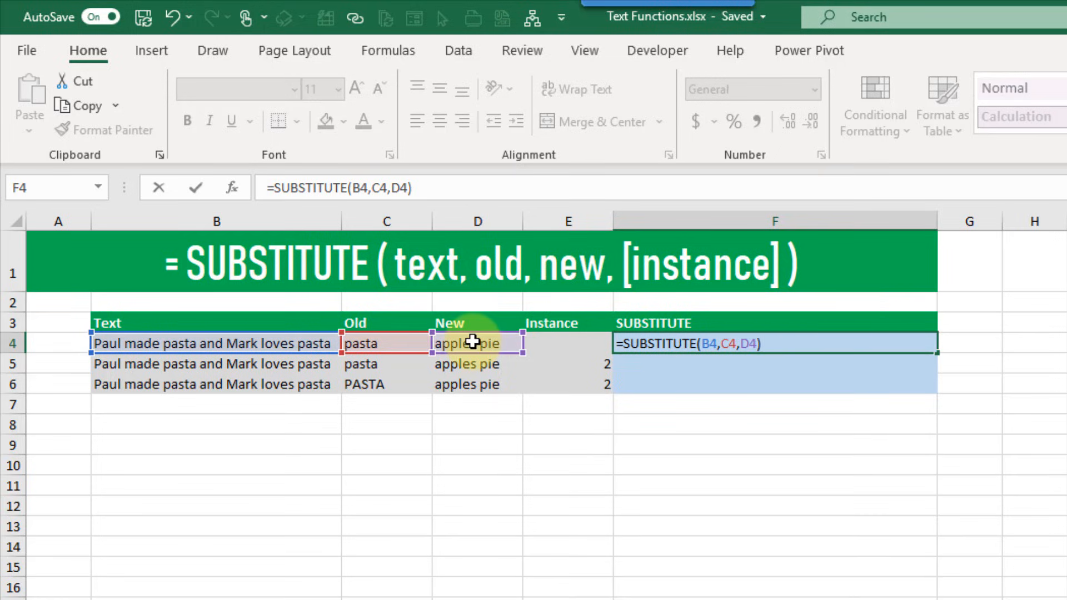
{"action": "key", "text": "Return"}
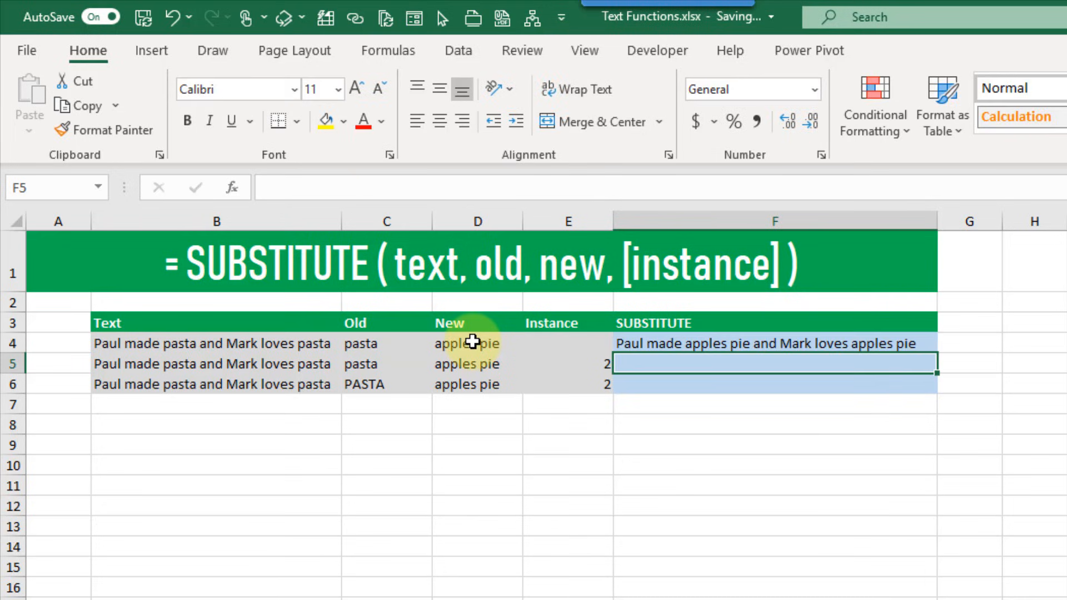
{"action": "left_click", "coordinate": [673, 342]}
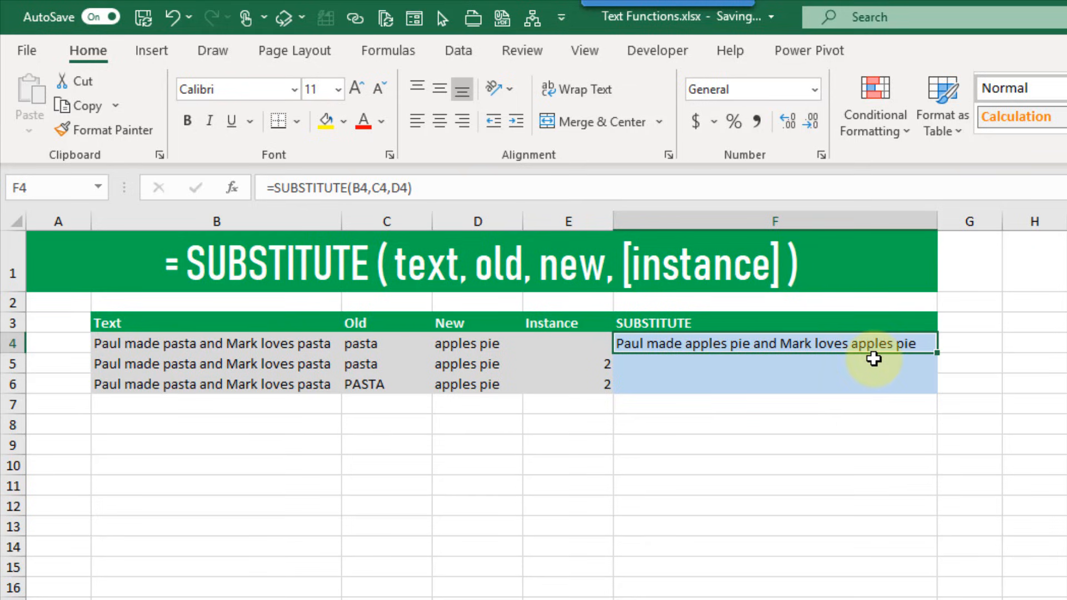
Enter =SUBSTITUTE(B5,C5,D5,E5) in F5 so only the second pasta is replaced
{"action": "left_click", "coordinate": [828, 363]}
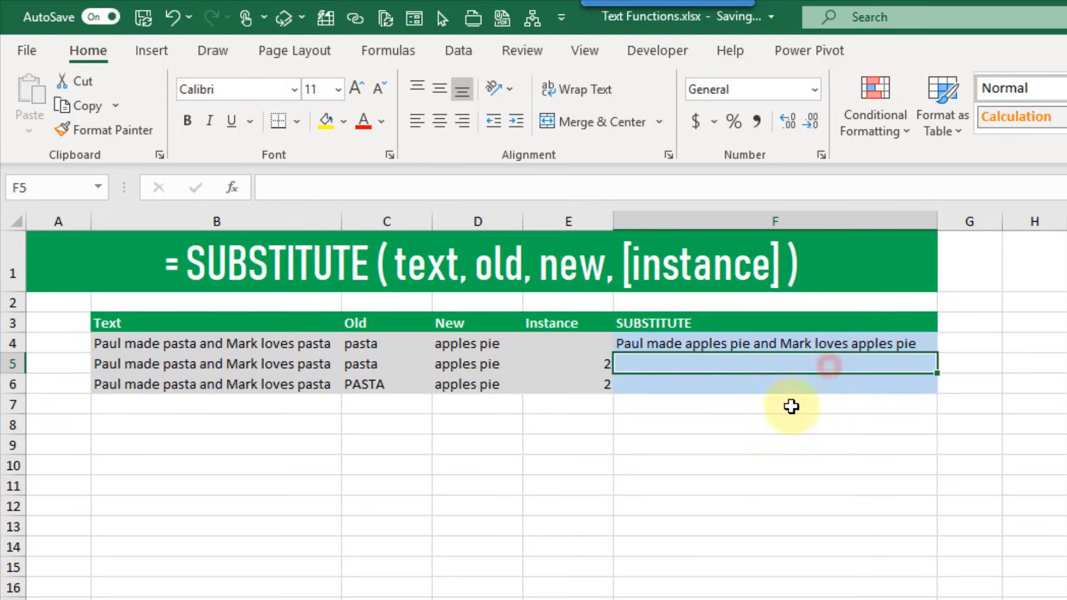
{"action": "type", "text": "=sub"}
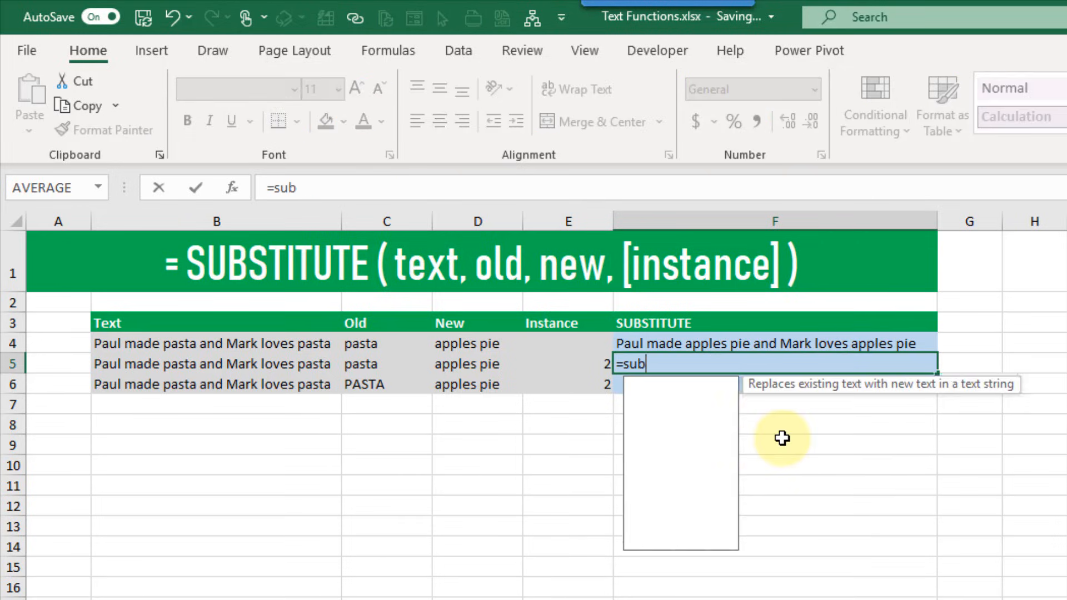
{"action": "key", "text": "Tab"}
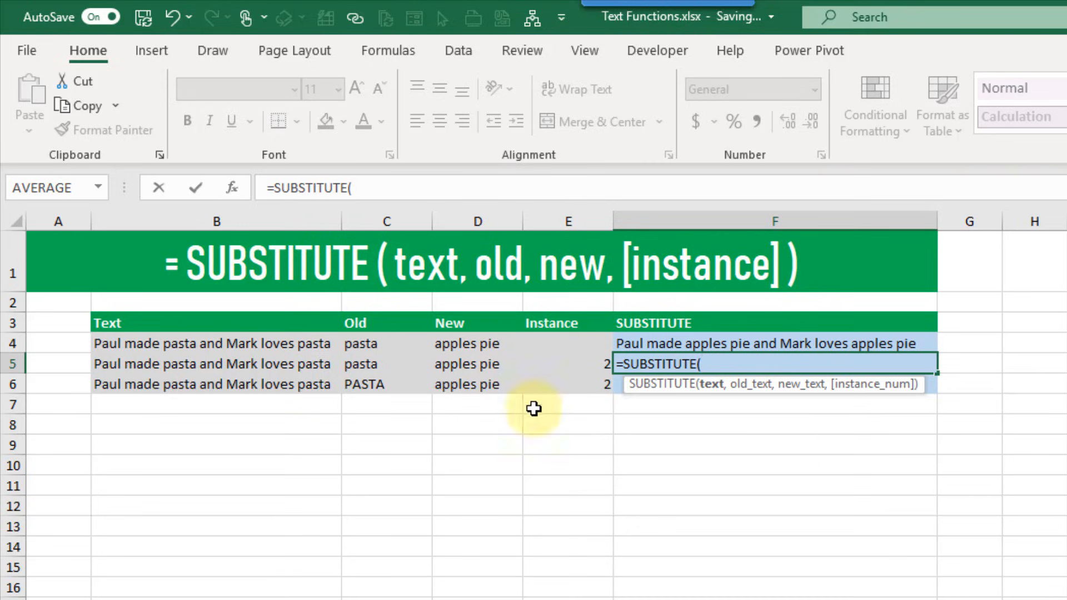
{"action": "left_click", "coordinate": [318, 364]}
{"action": "type", "text": ","}
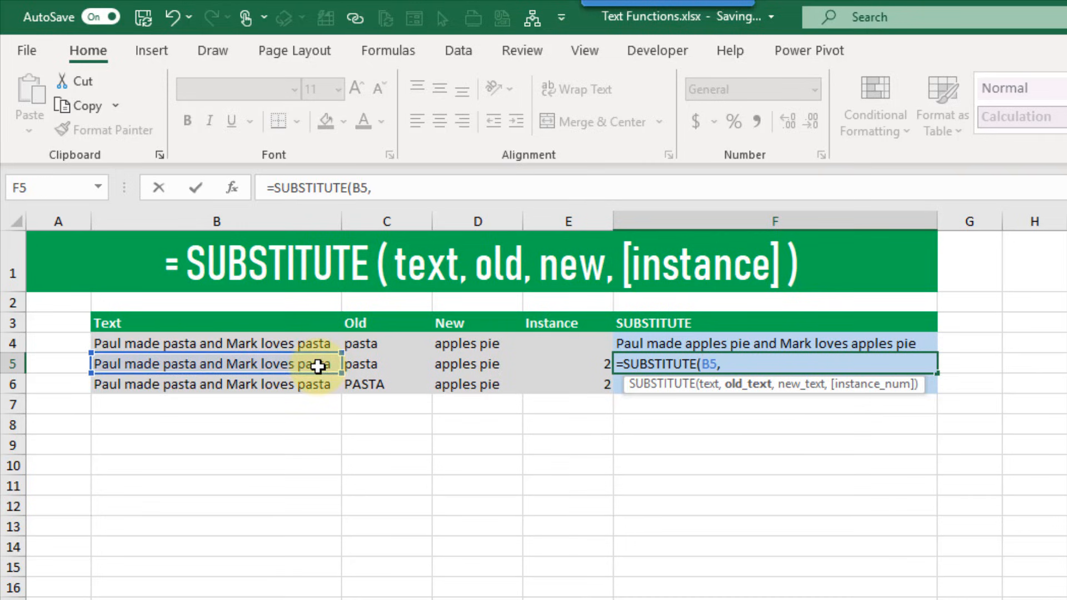
{"action": "left_click", "coordinate": [401, 364]}
{"action": "type", "text": ","}
{"action": "left_click", "coordinate": [479, 364]}
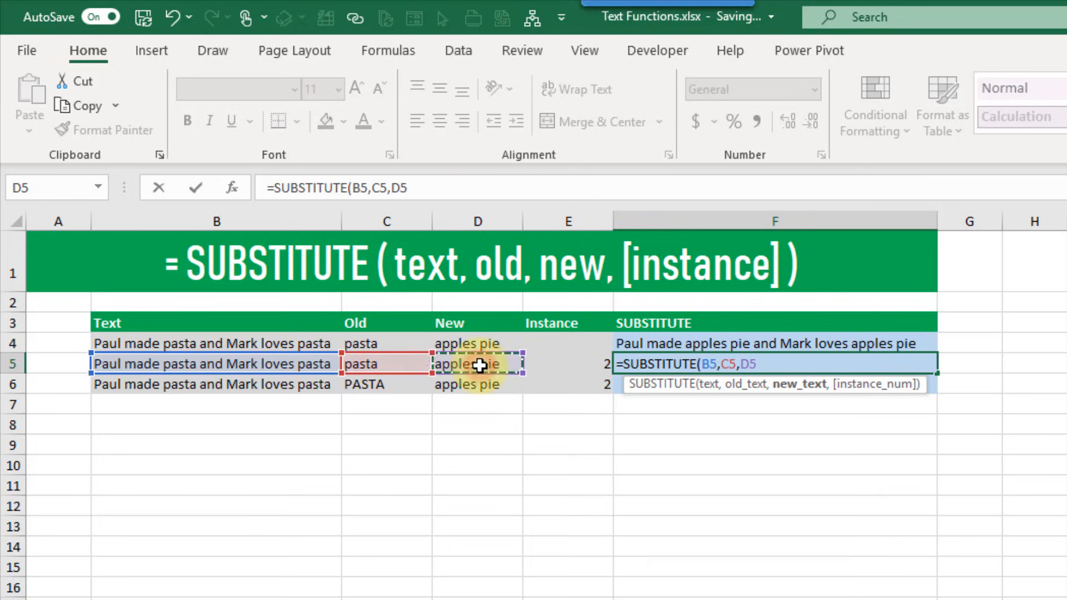
{"action": "type", "text": ","}
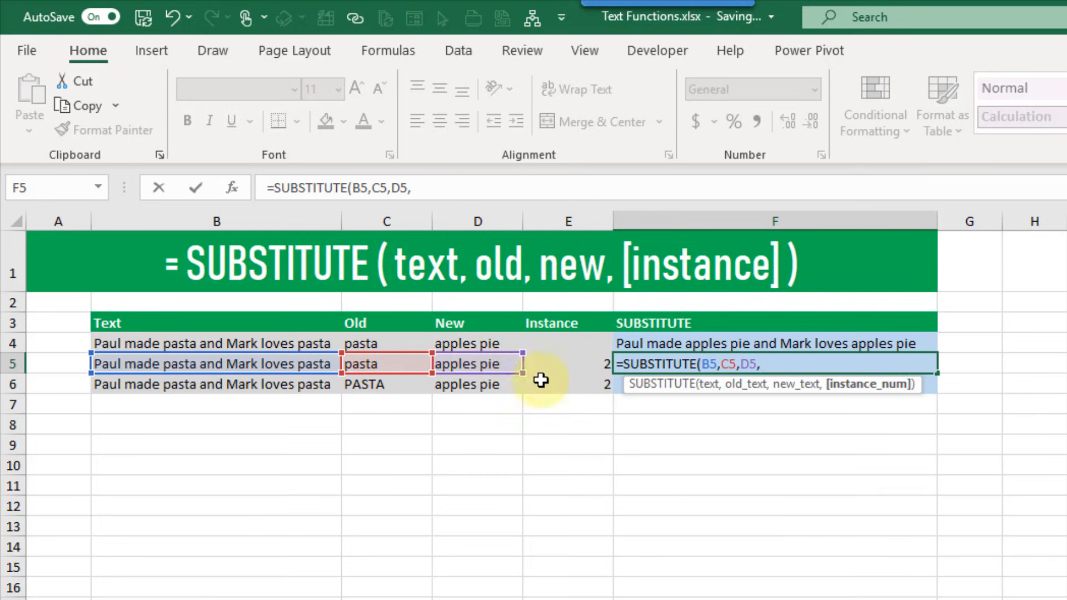
{"action": "left_click", "coordinate": [556, 362]}
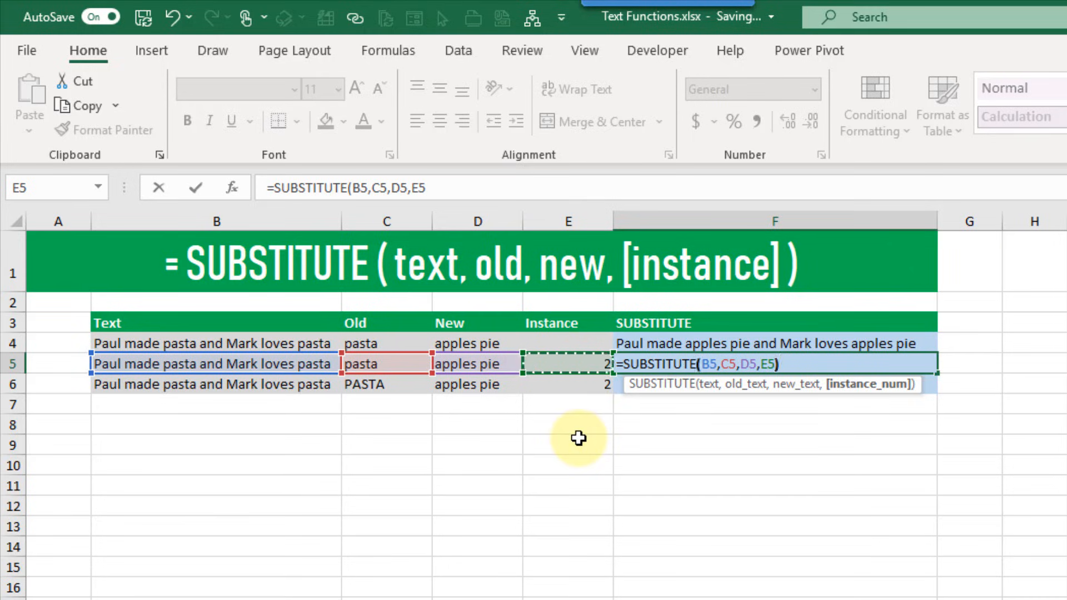
{"action": "type", "text": ")"}
{"action": "key", "text": "ctrl+Return"}
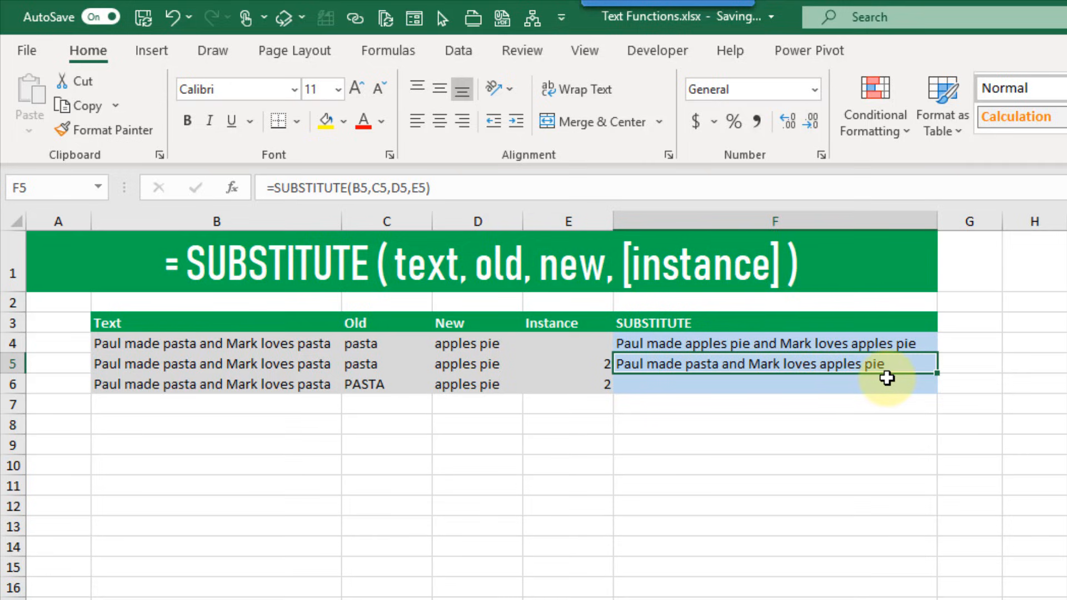
Fill the F5 formula down to F6 and confirm uppercase PASTA stays unchanged
{"action": "left_click", "coordinate": [849, 387]}
{"action": "left_click", "coordinate": [908, 365]}
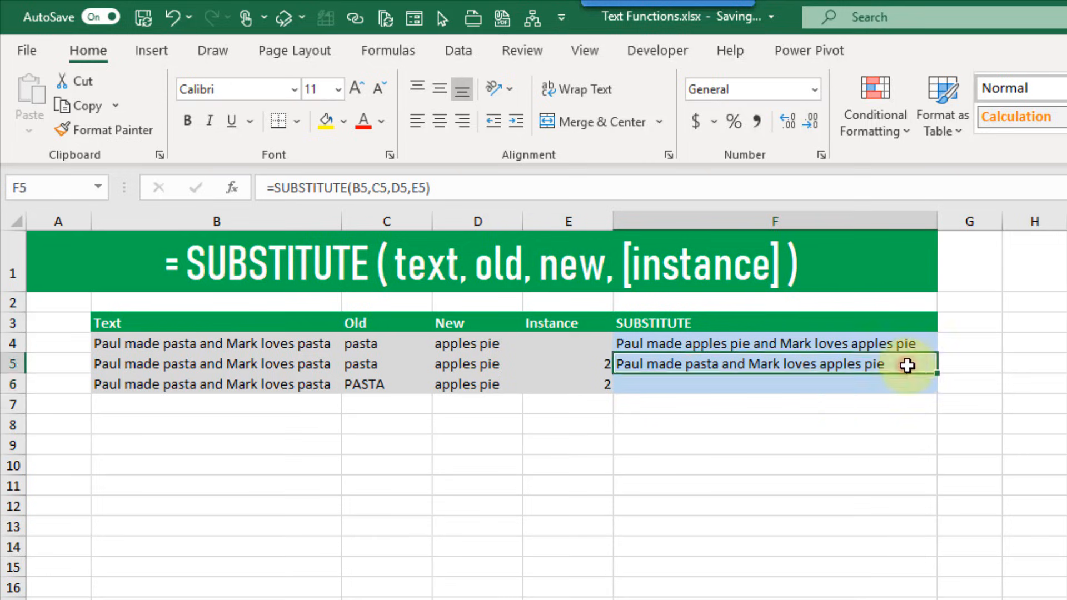
{"action": "left_click_drag", "start_coordinate": [936, 373], "coordinate": [936, 392]}
{"action": "left_click", "coordinate": [877, 385]}
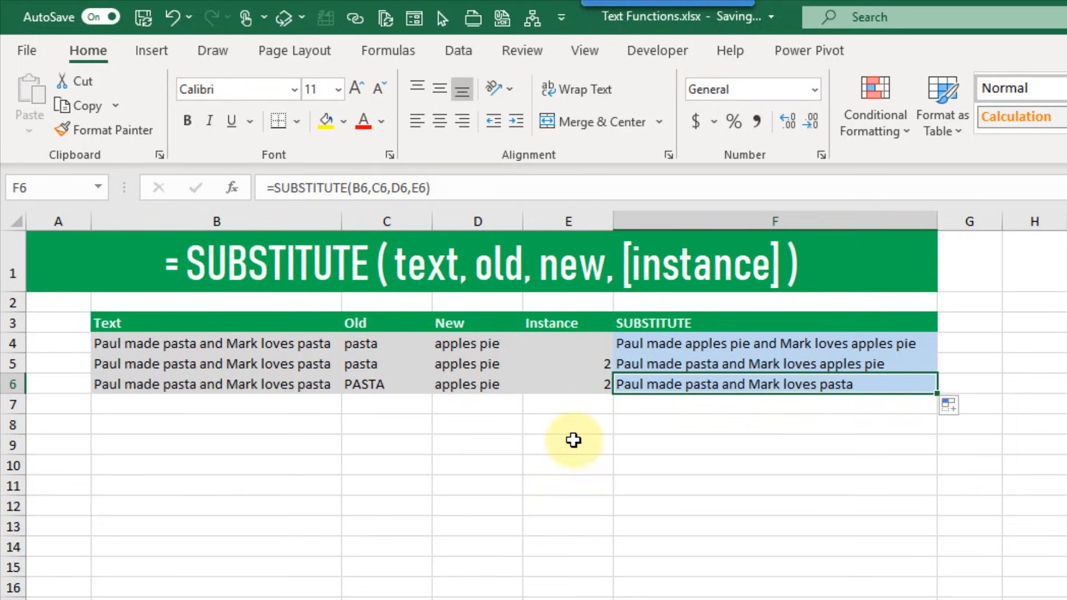
{"action": "left_click", "coordinate": [405, 387]}
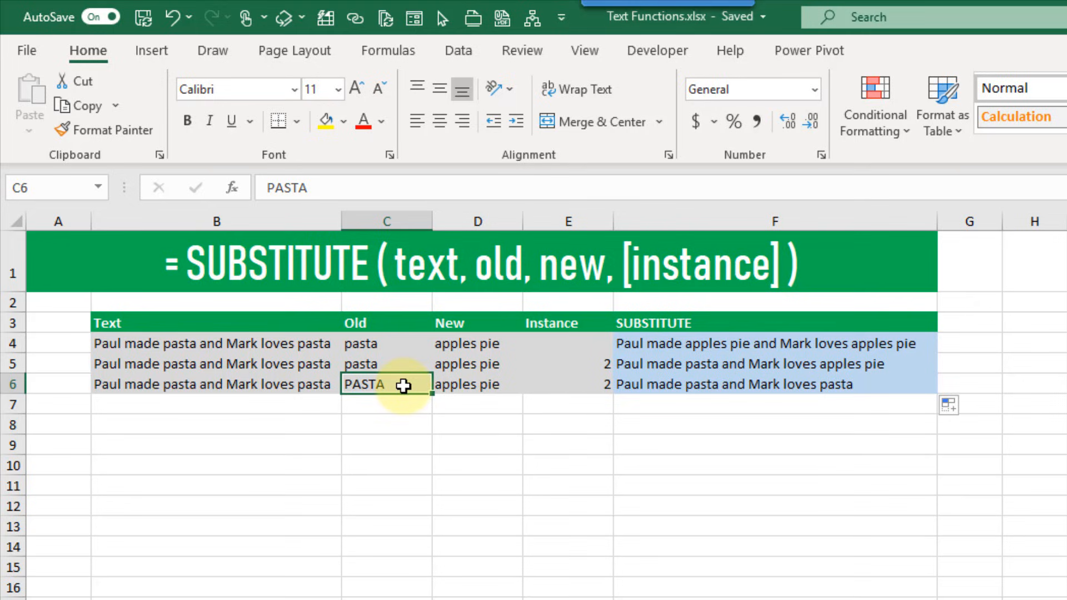
{"action": "left_click", "coordinate": [679, 392]}
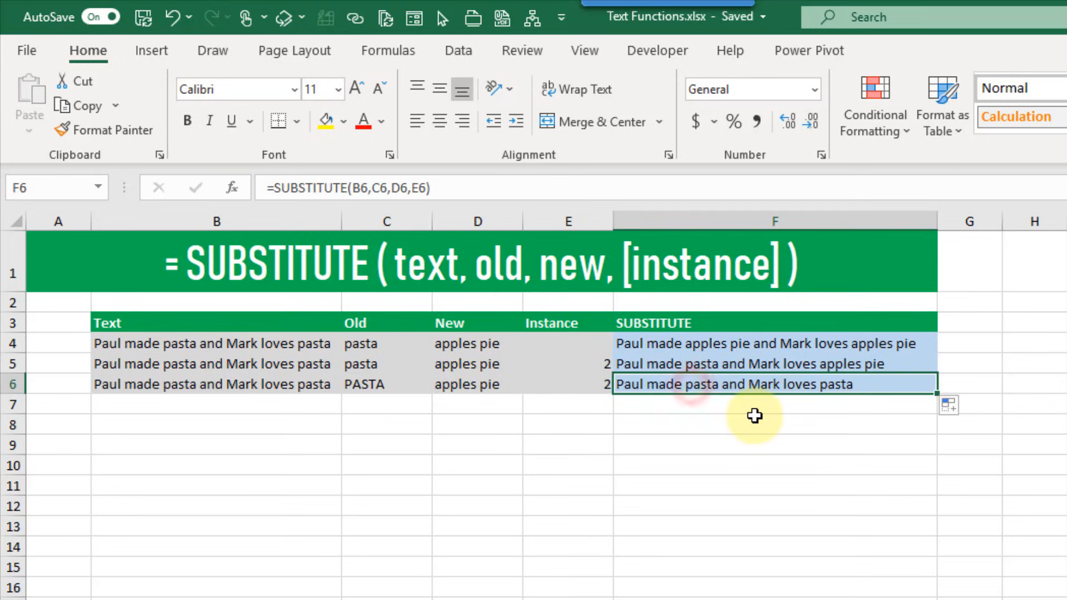